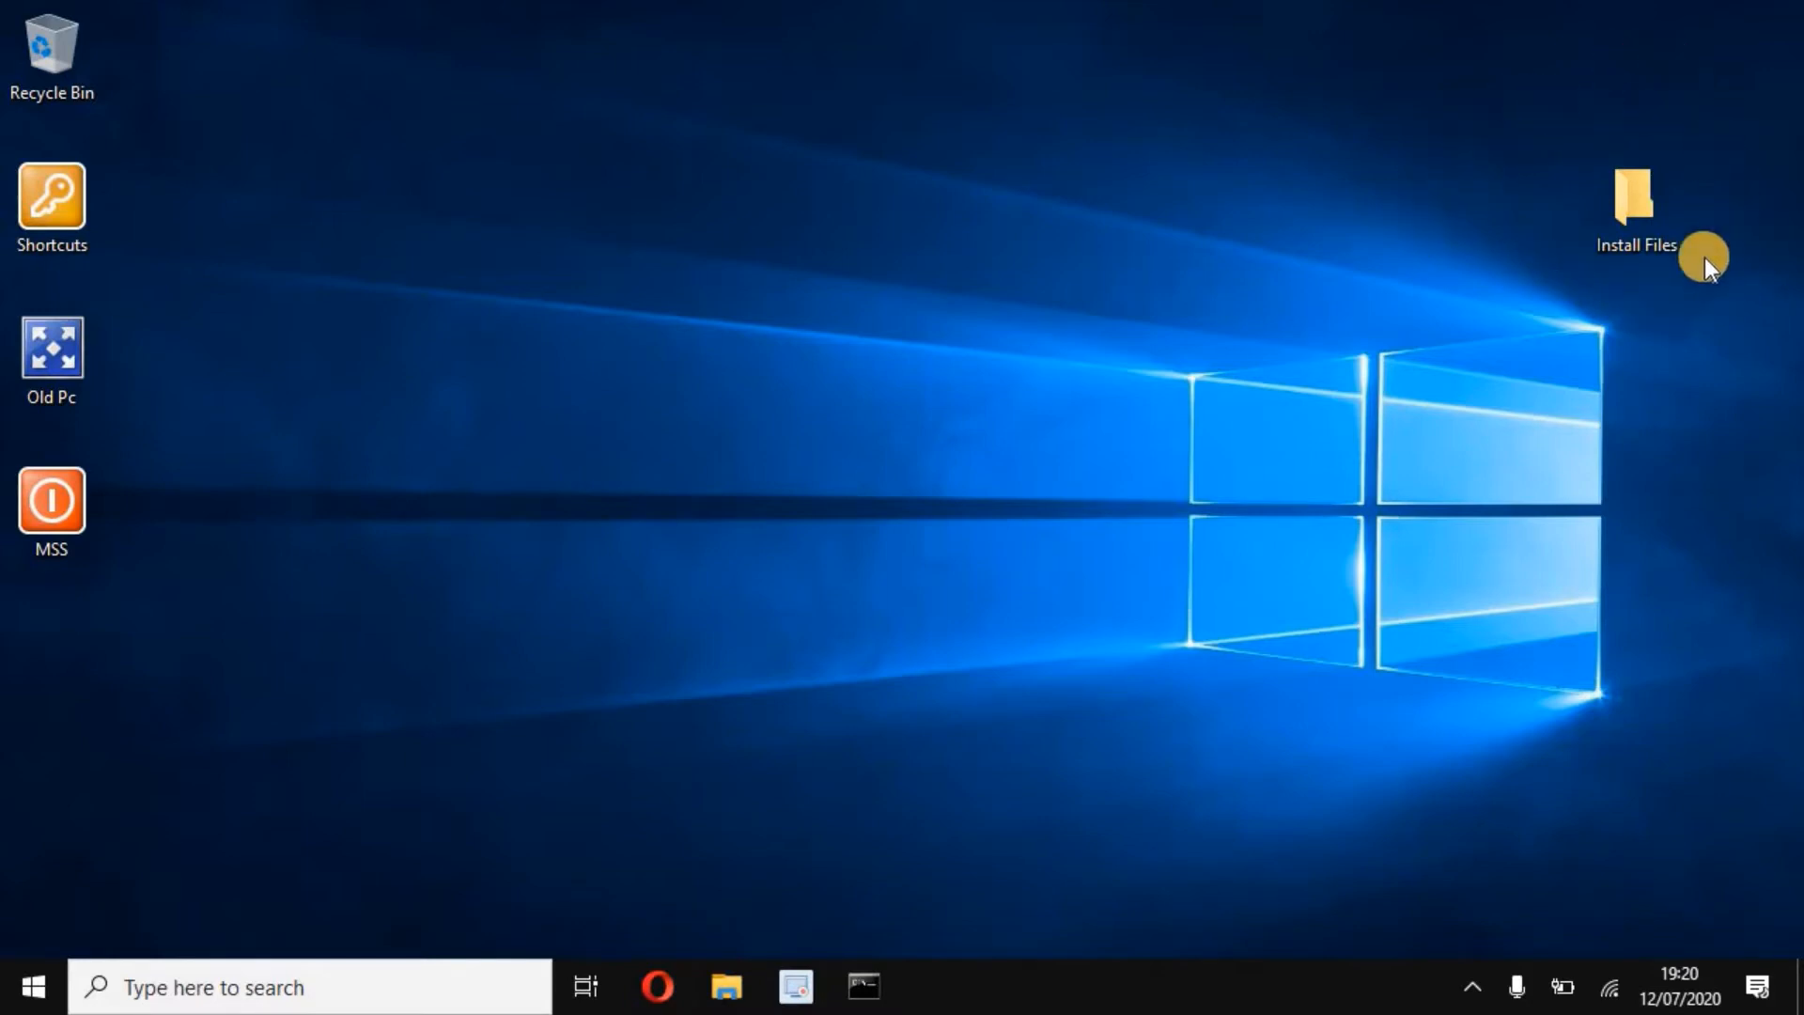
- Open the desktop's Install Files folder, then its .Droplet Images subfolder
double_click(1631, 194)
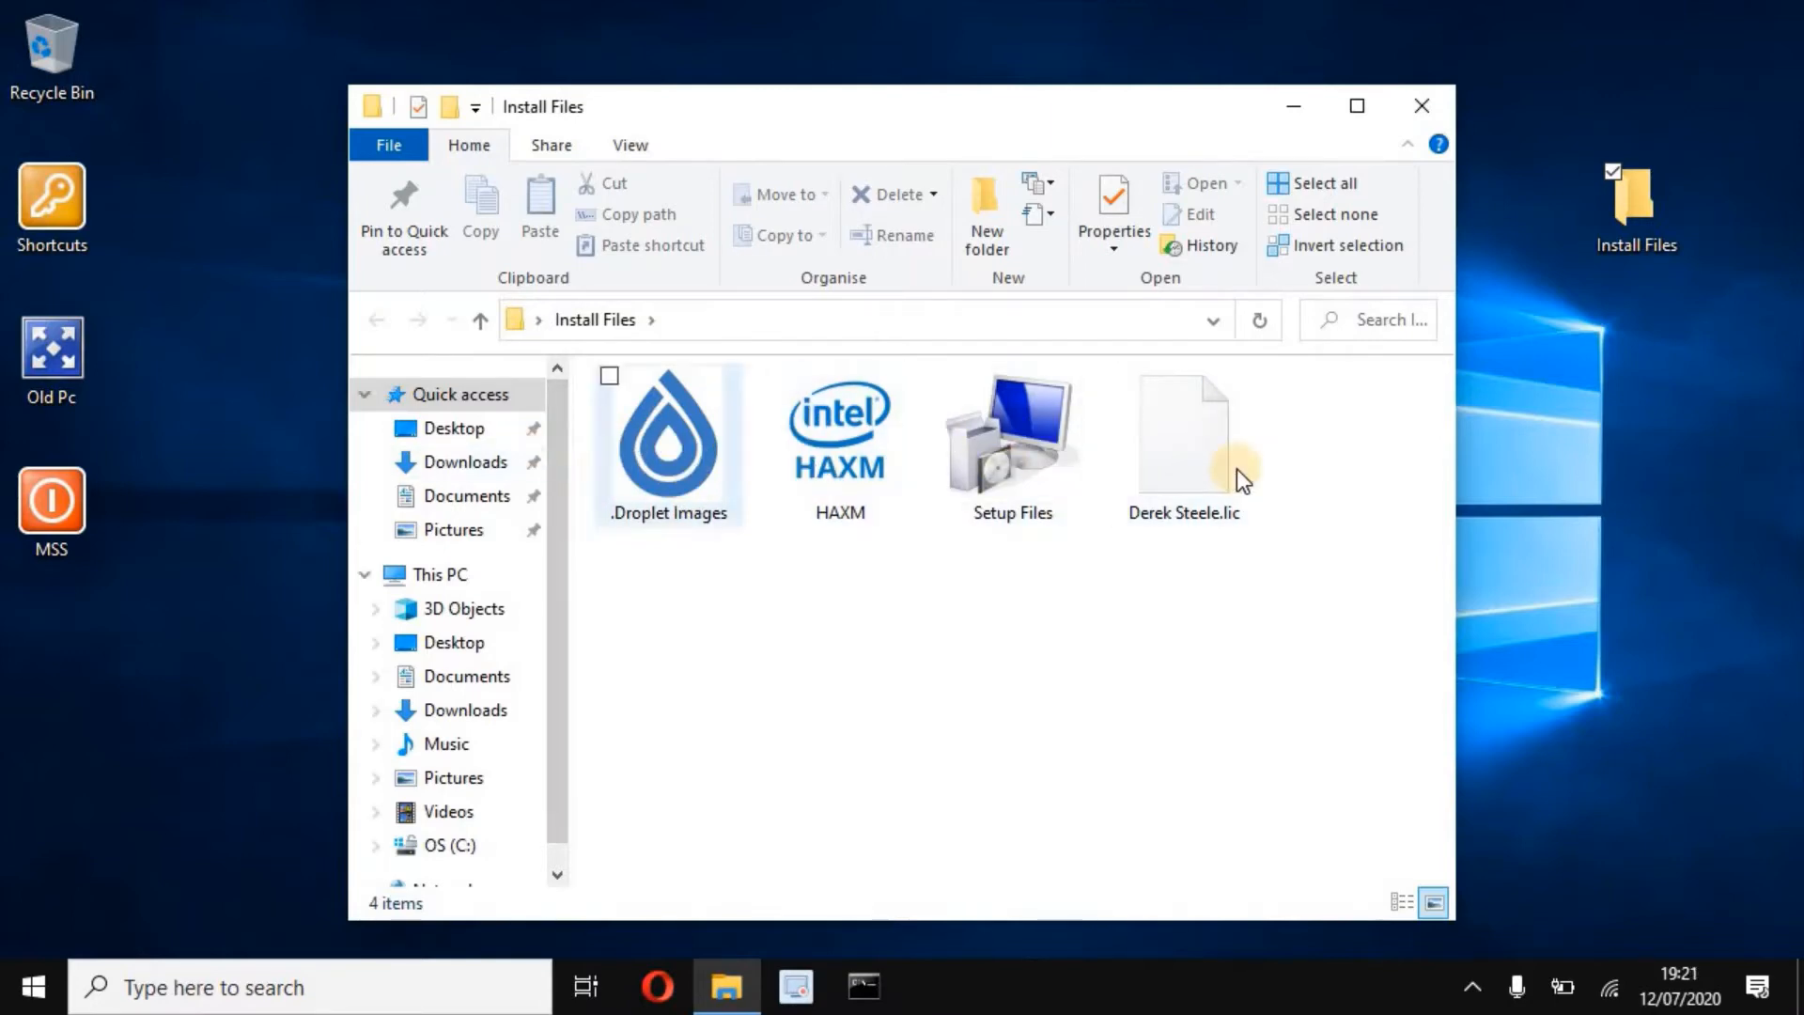
double_click(696, 466)
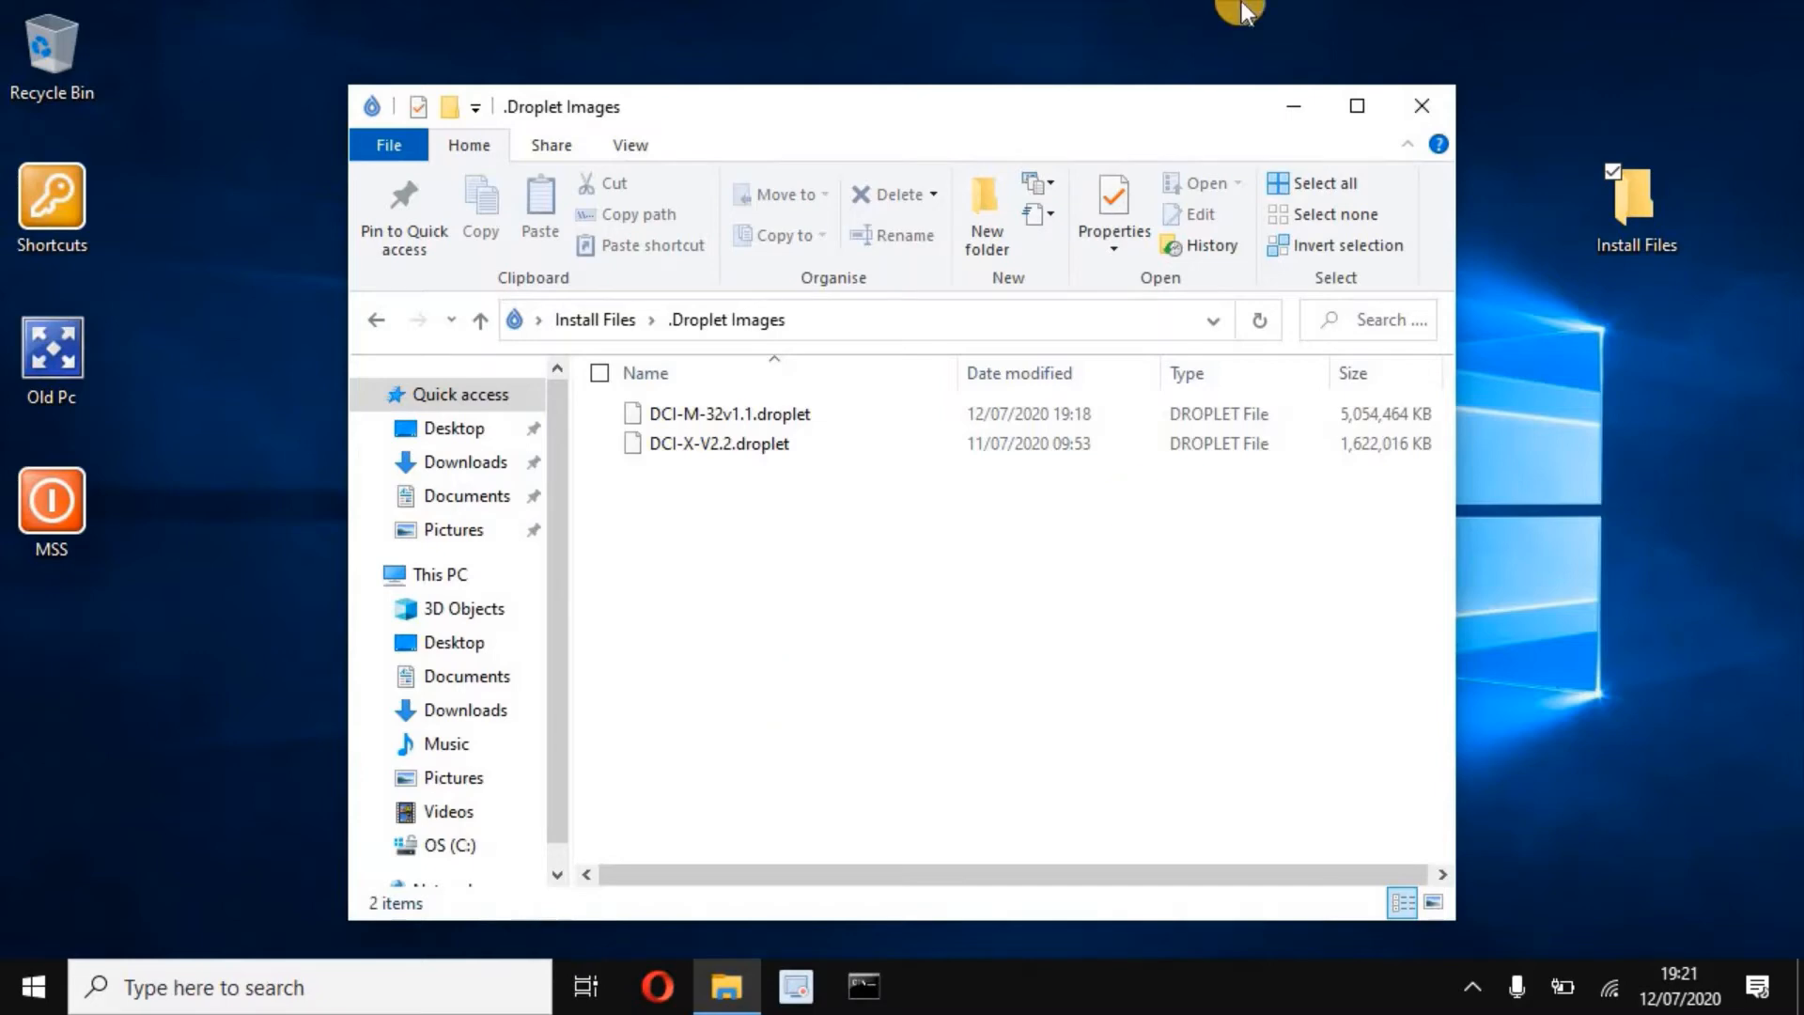
- Go back from .Droplet Images to the Install Files folder
left_click(375, 320)
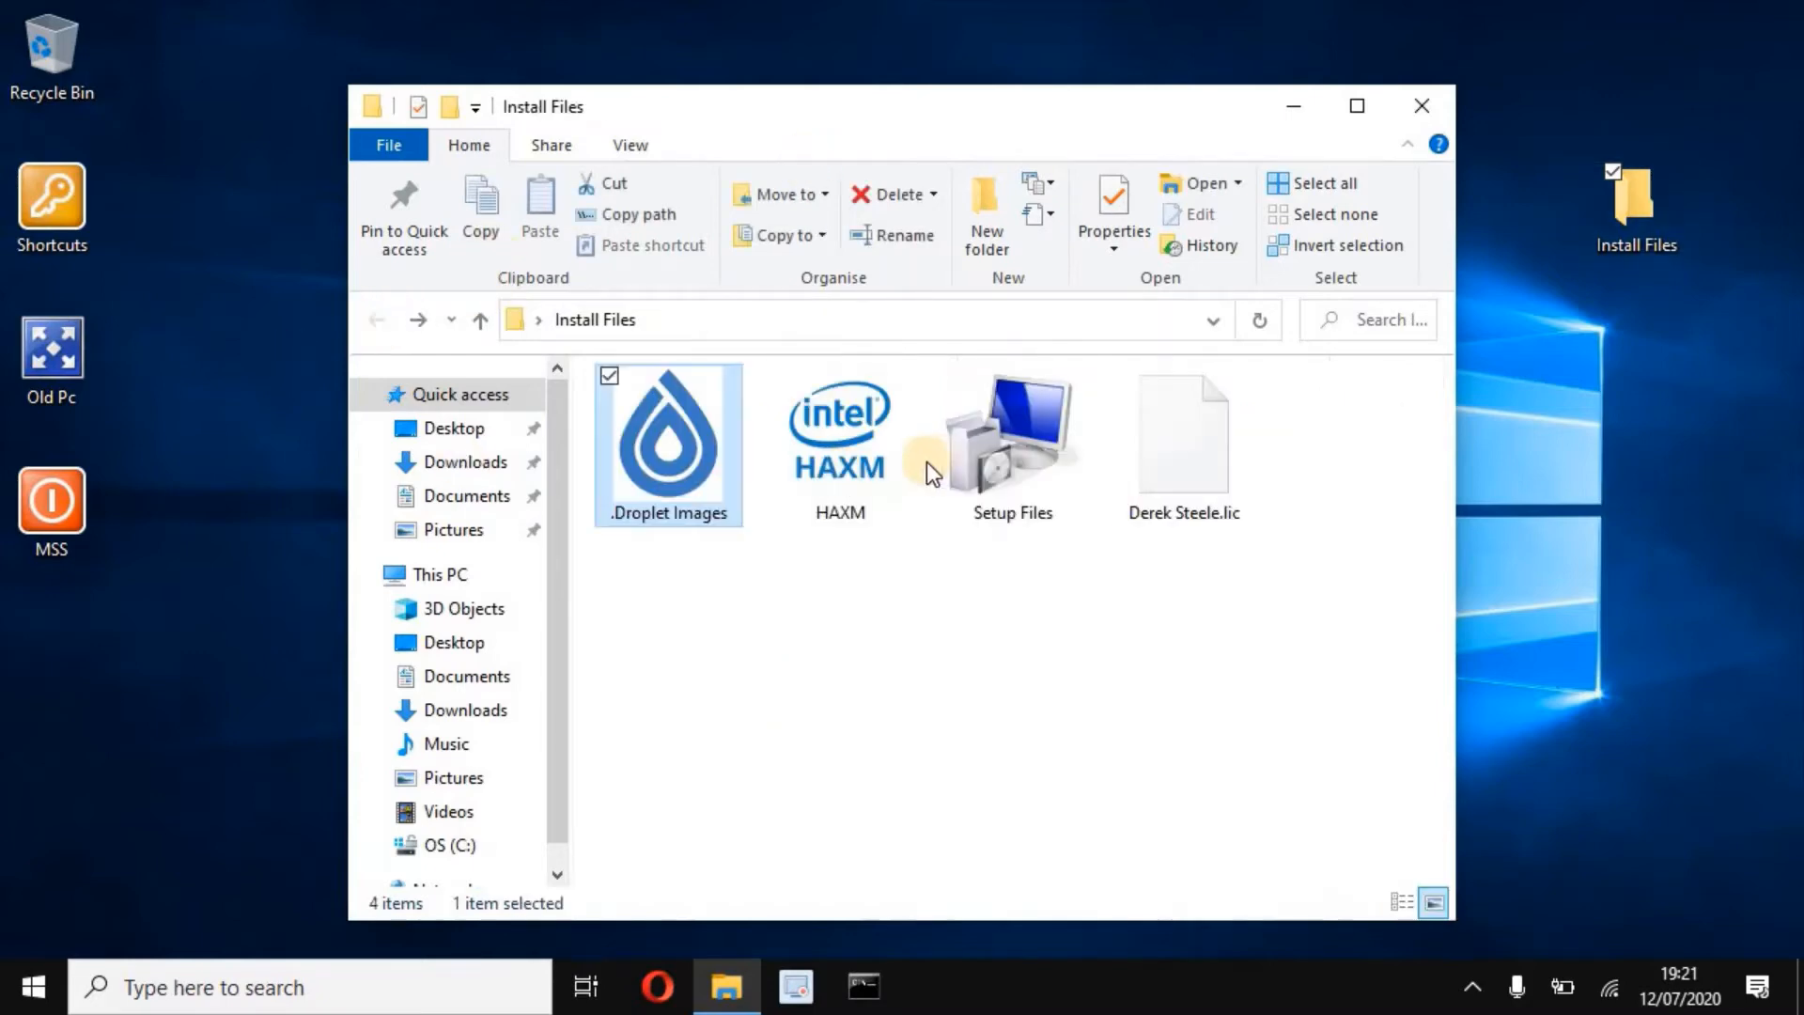
- Run haxm_check.exe from the HAXM folder in Command Prompt, confirming VT and NX support
double_click(859, 442)
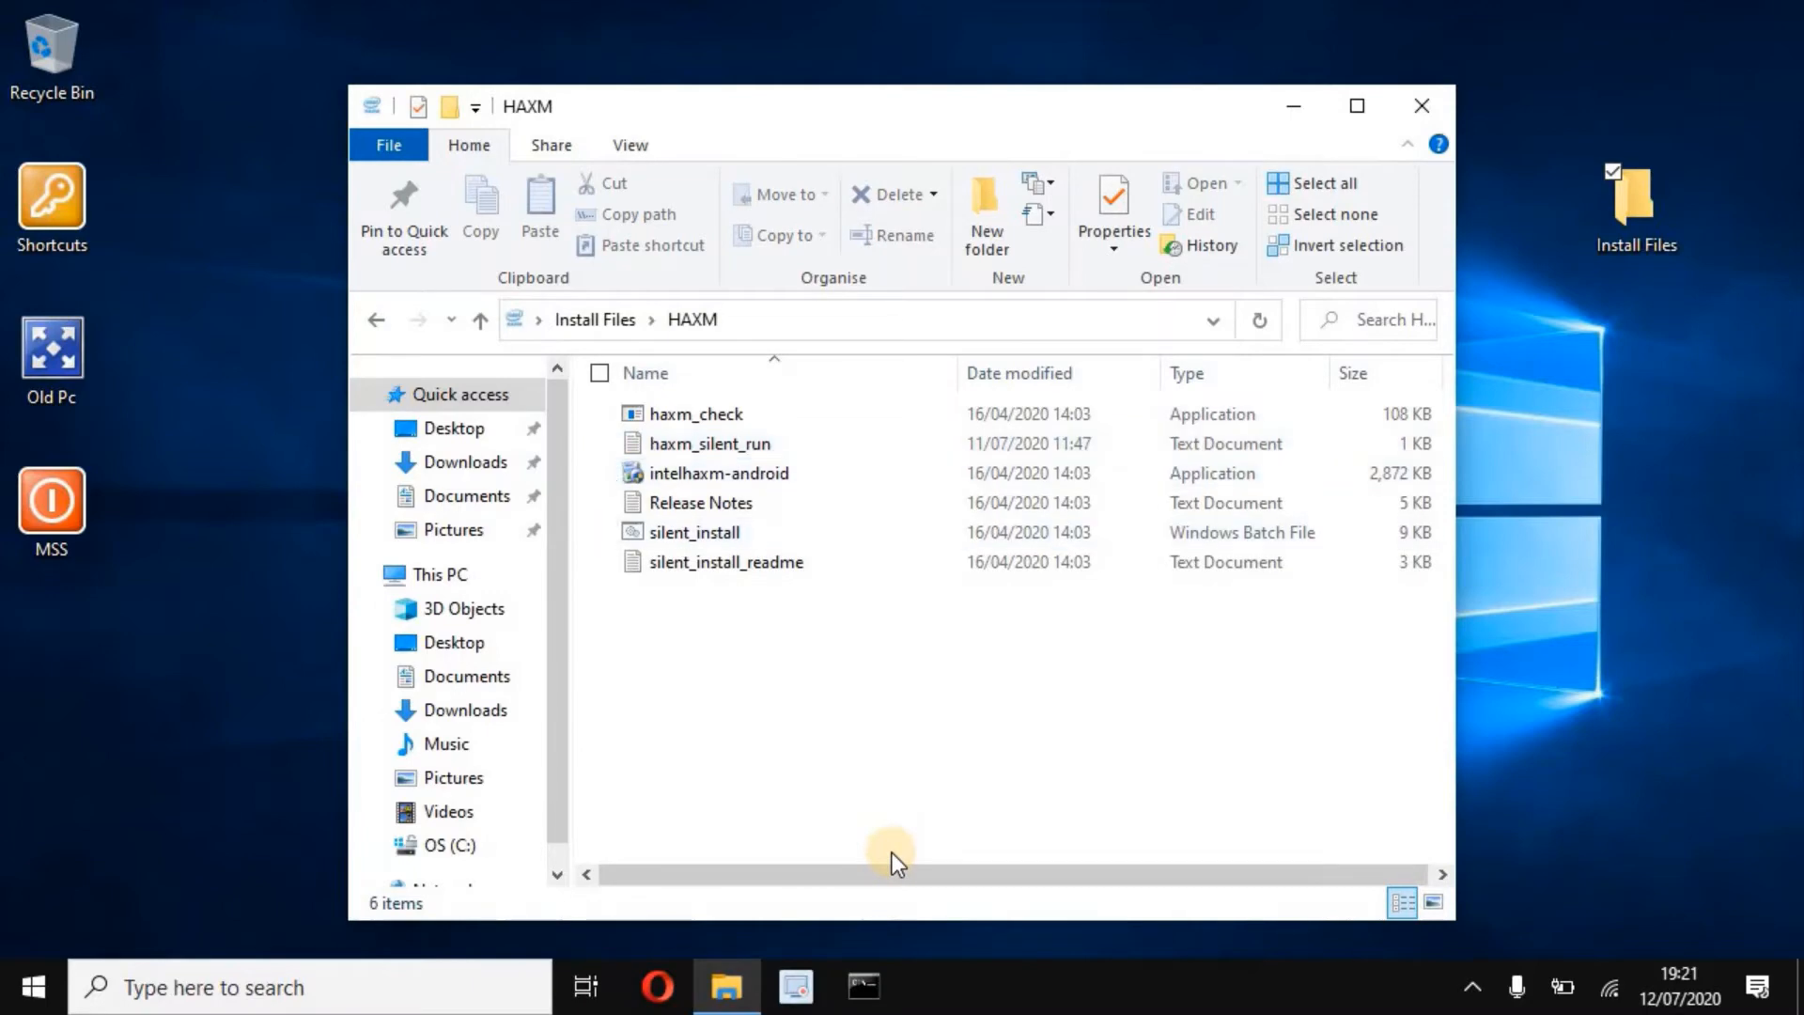
left_click(864, 986)
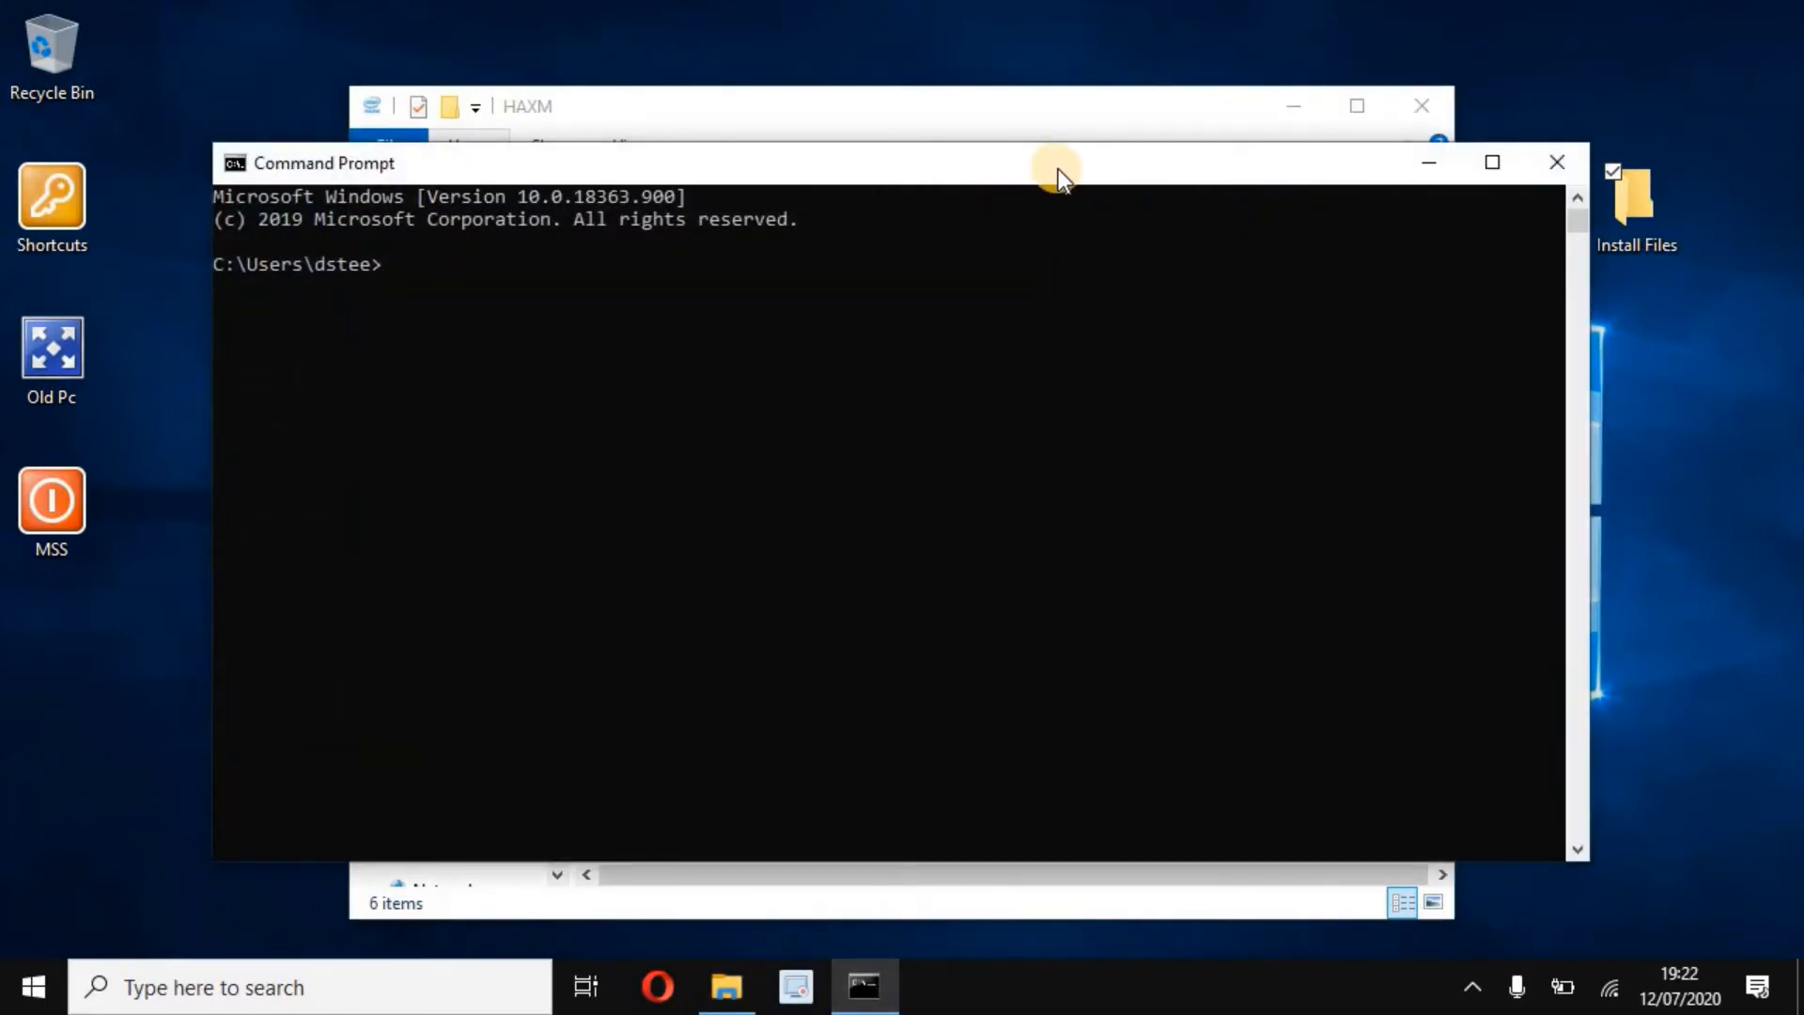
left_click_drag(1058, 169, 1197, 330)
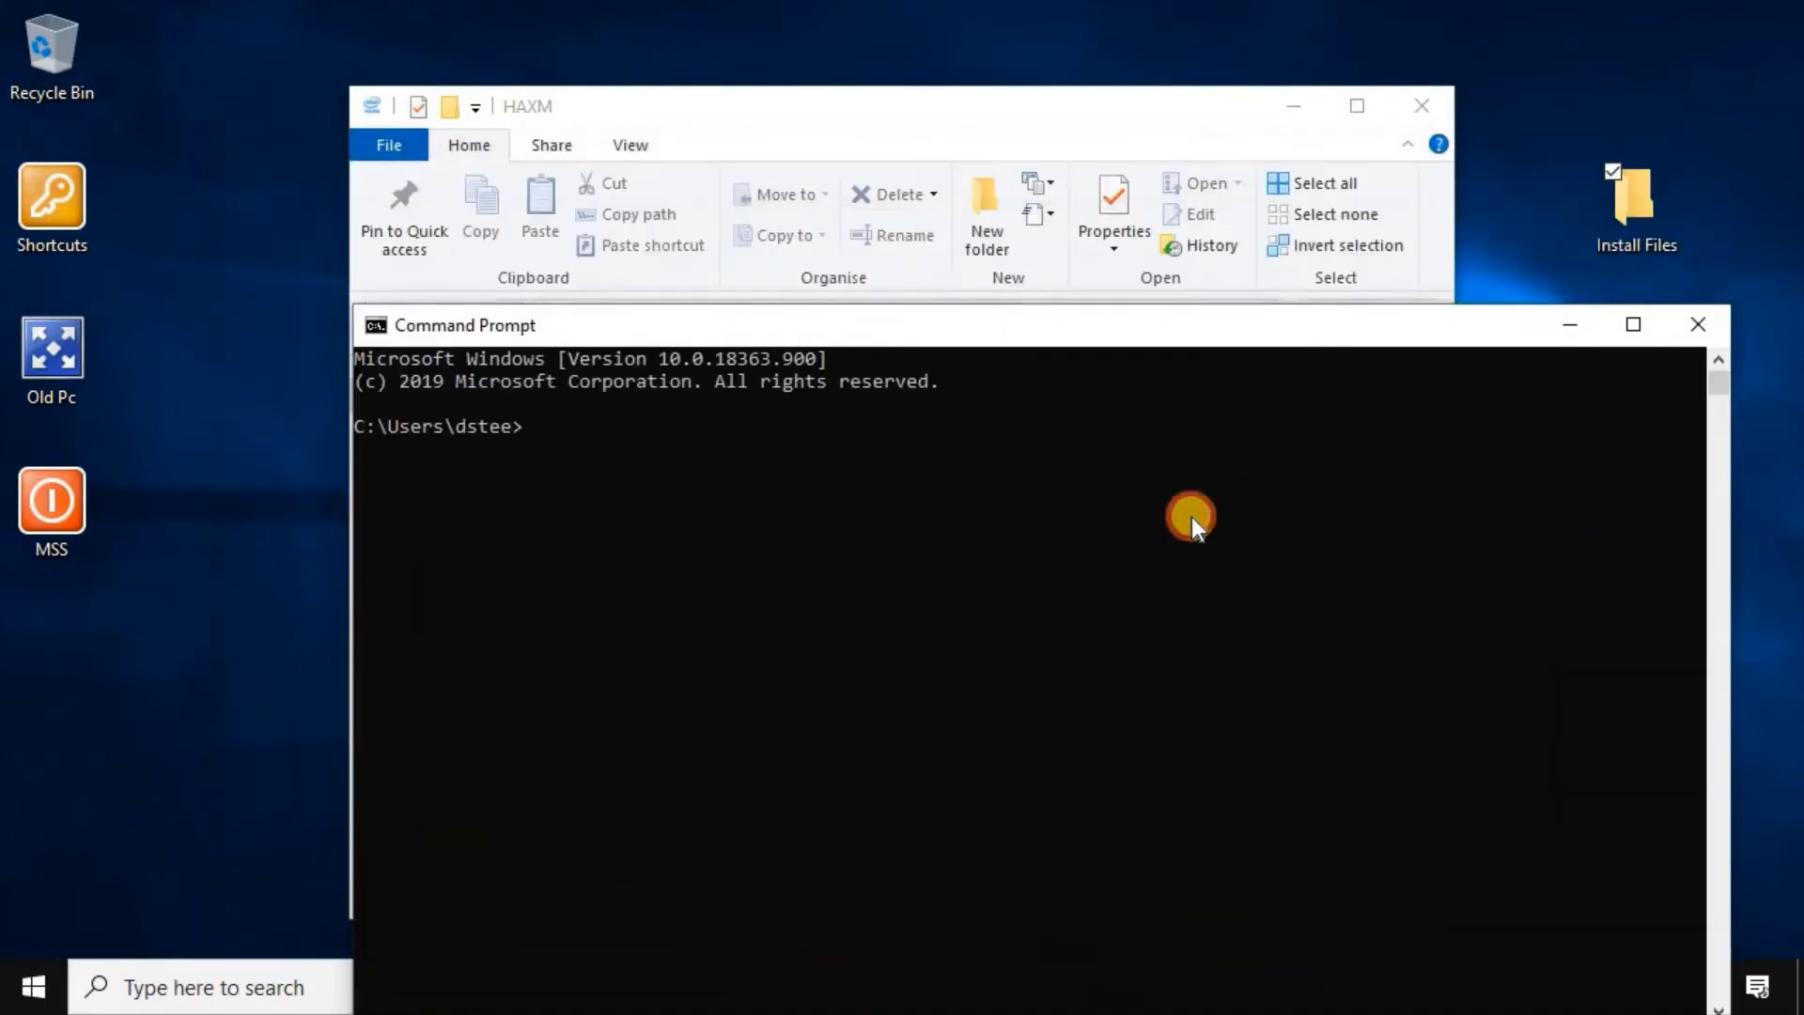
left_click_drag(1192, 516, 1191, 560)
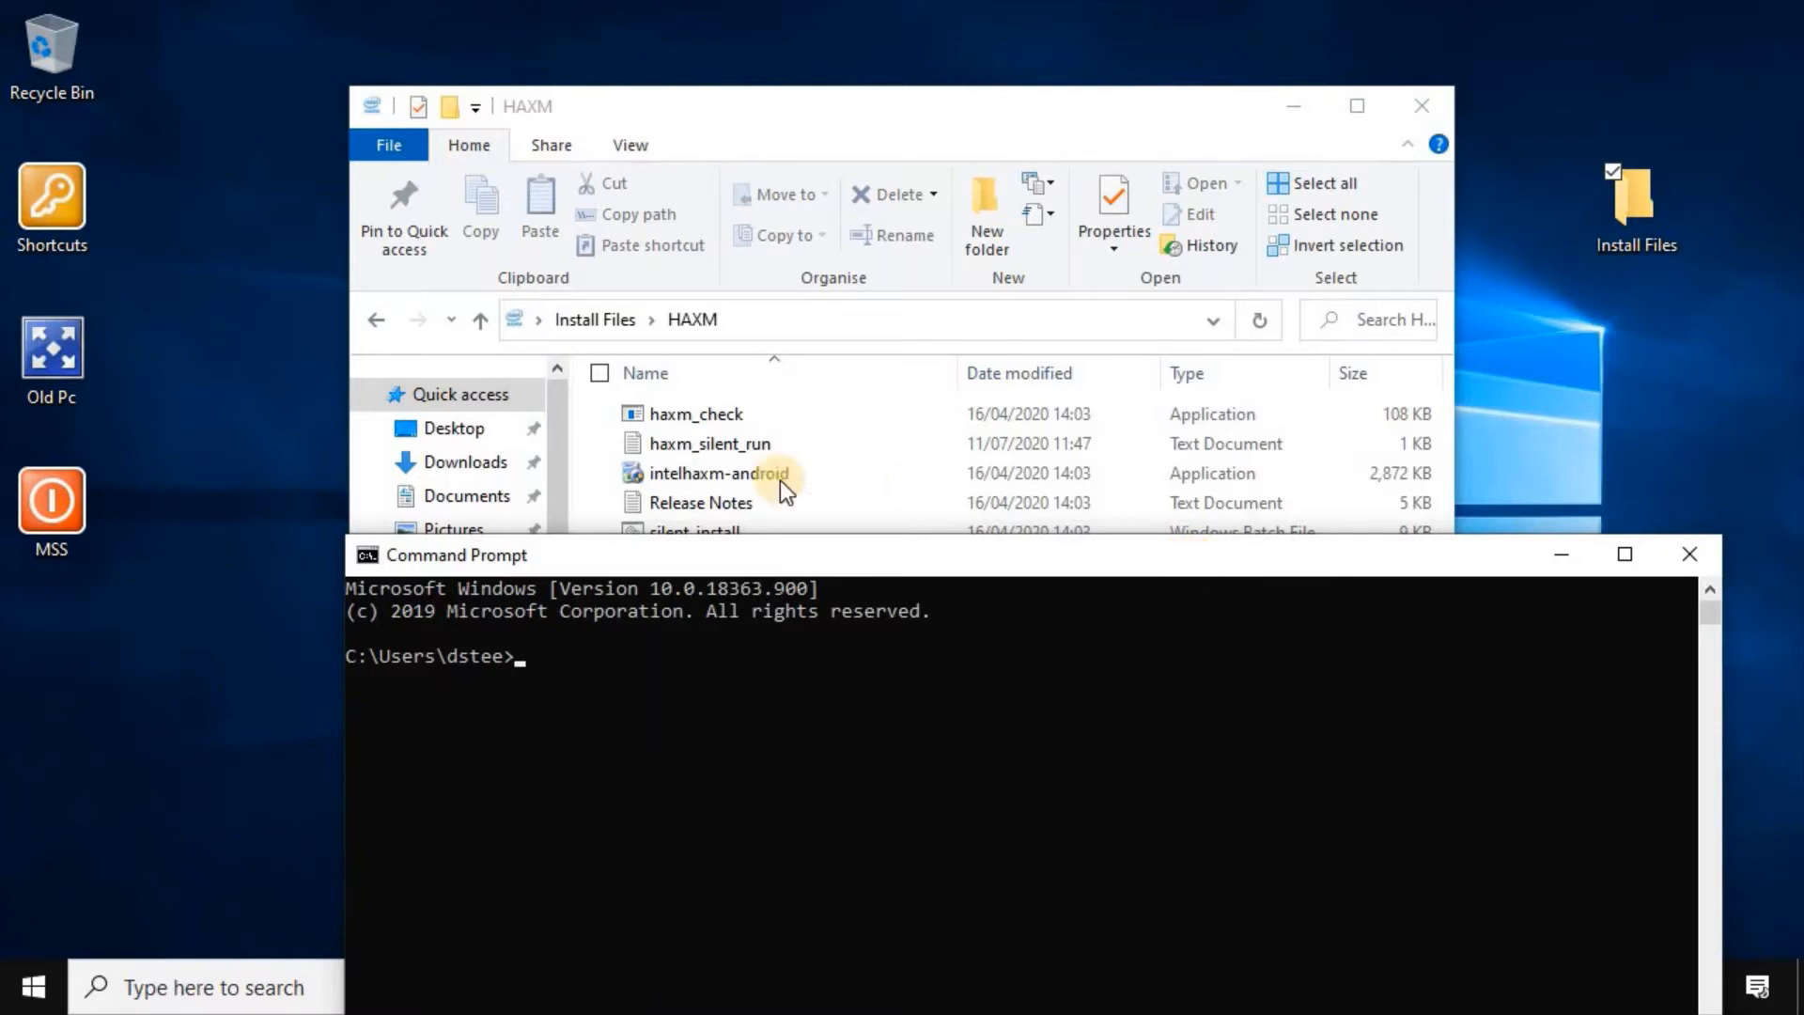
left_click_drag(742, 415, 791, 669)
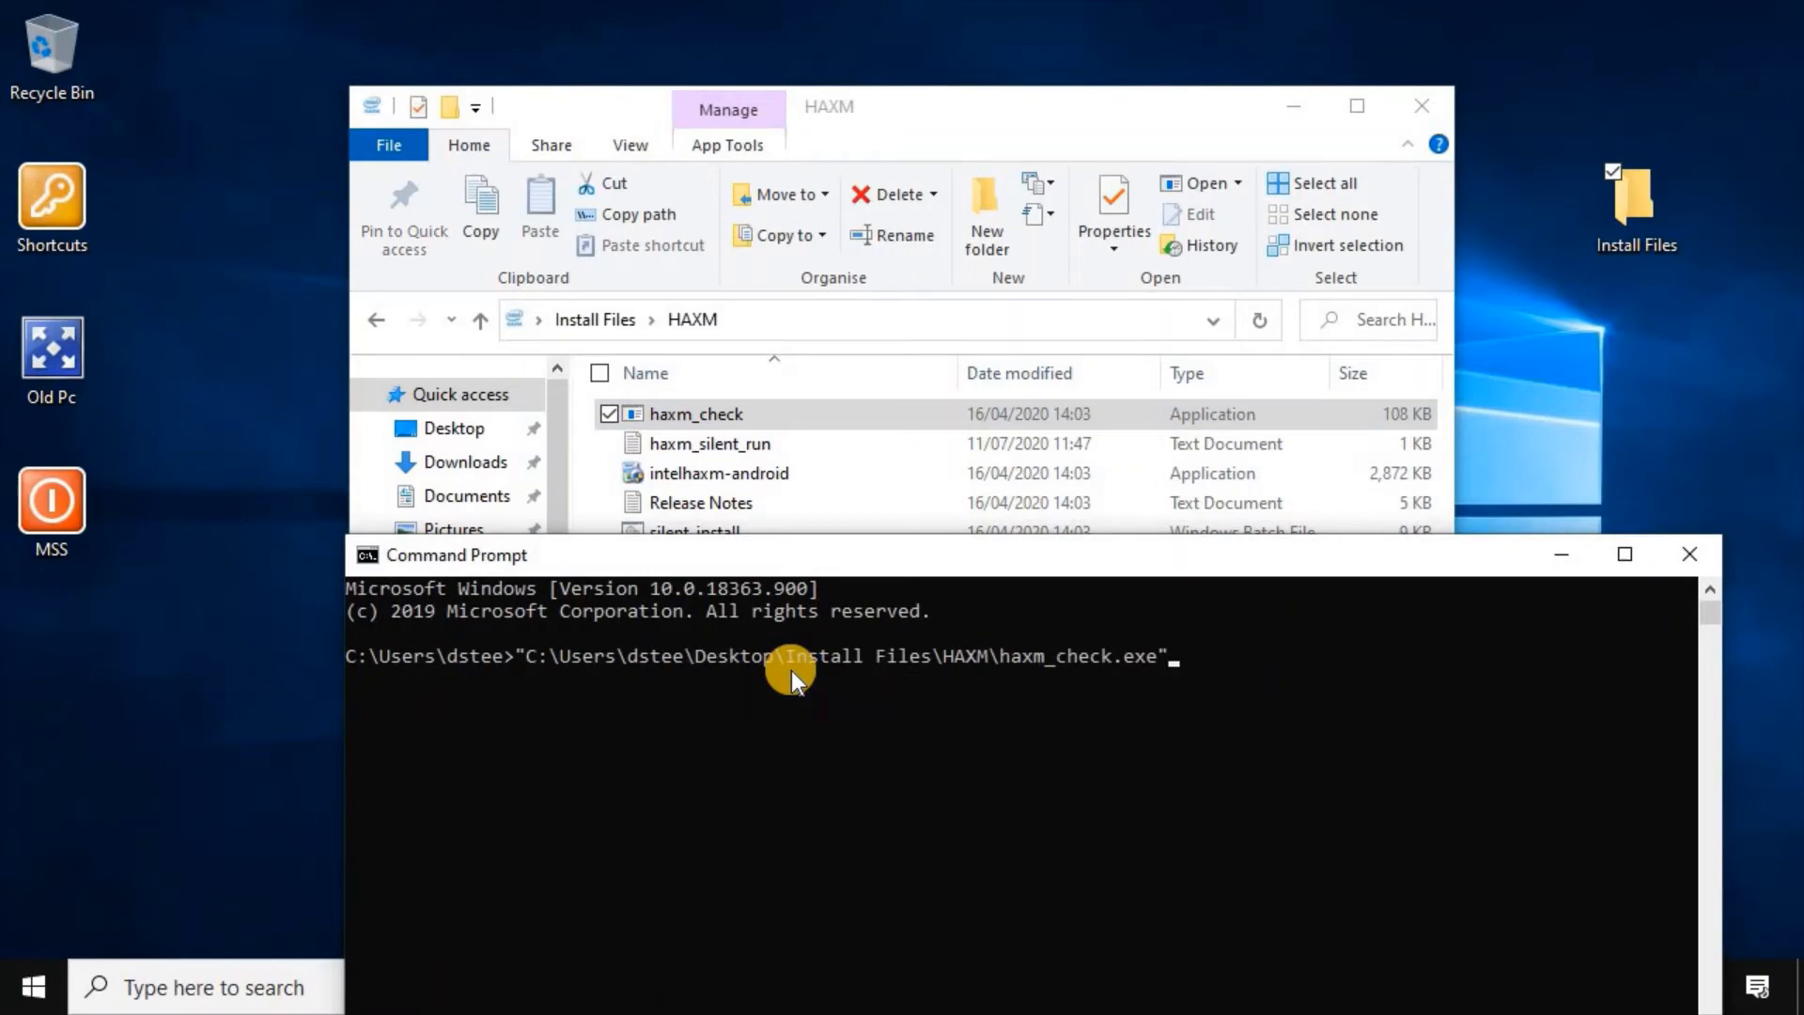
key("Return")
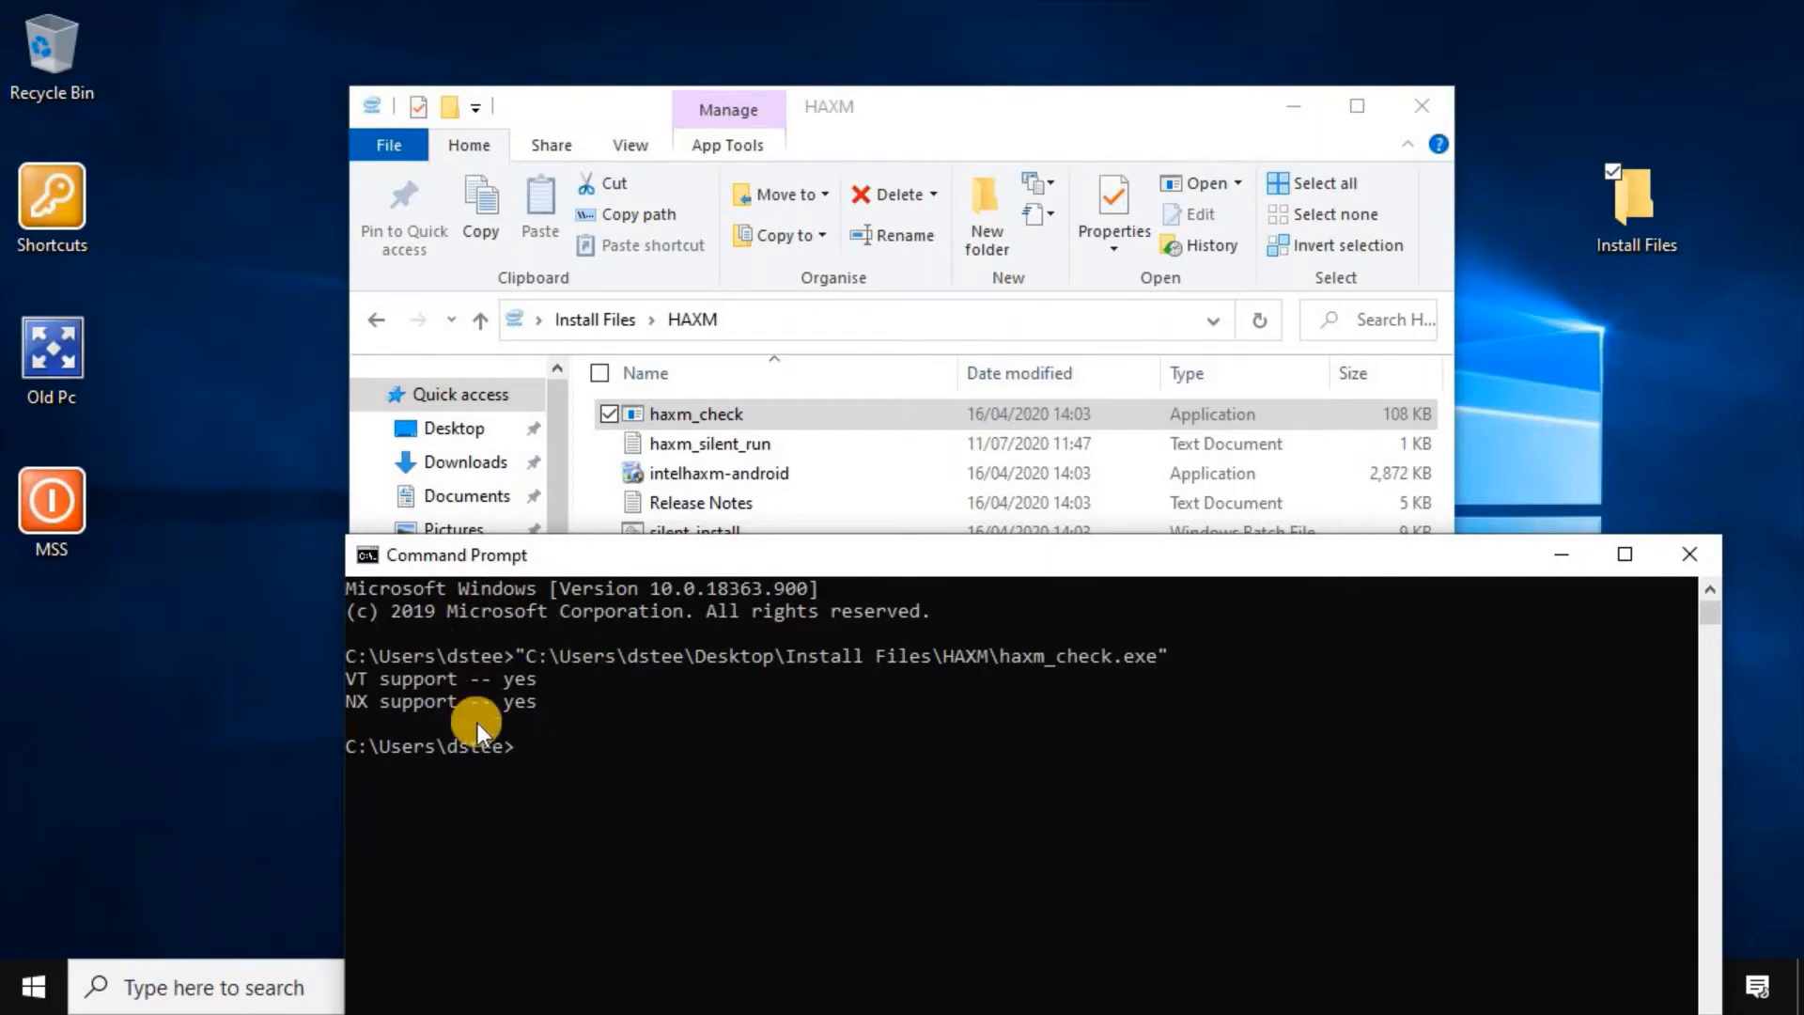
left_click(1688, 556)
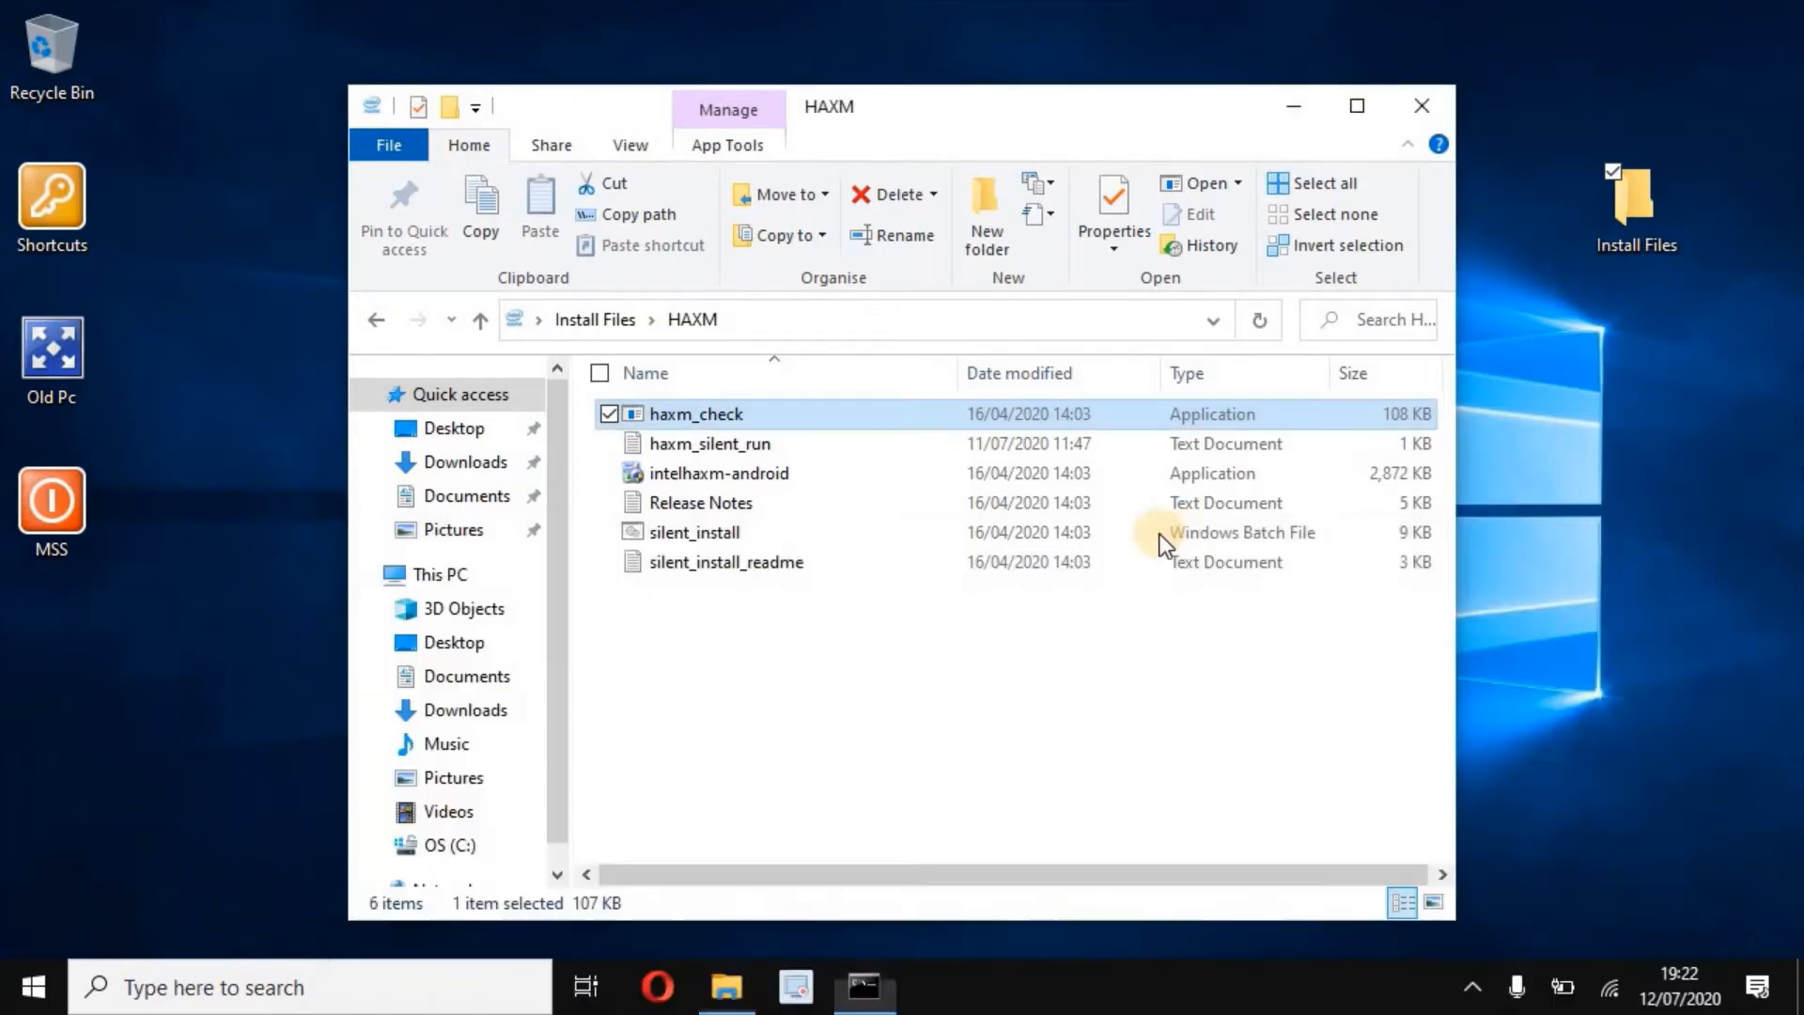
- Install Intel HAXM 7.5.2 without launching its documentation, then return to Install Files
left_click(684, 472)
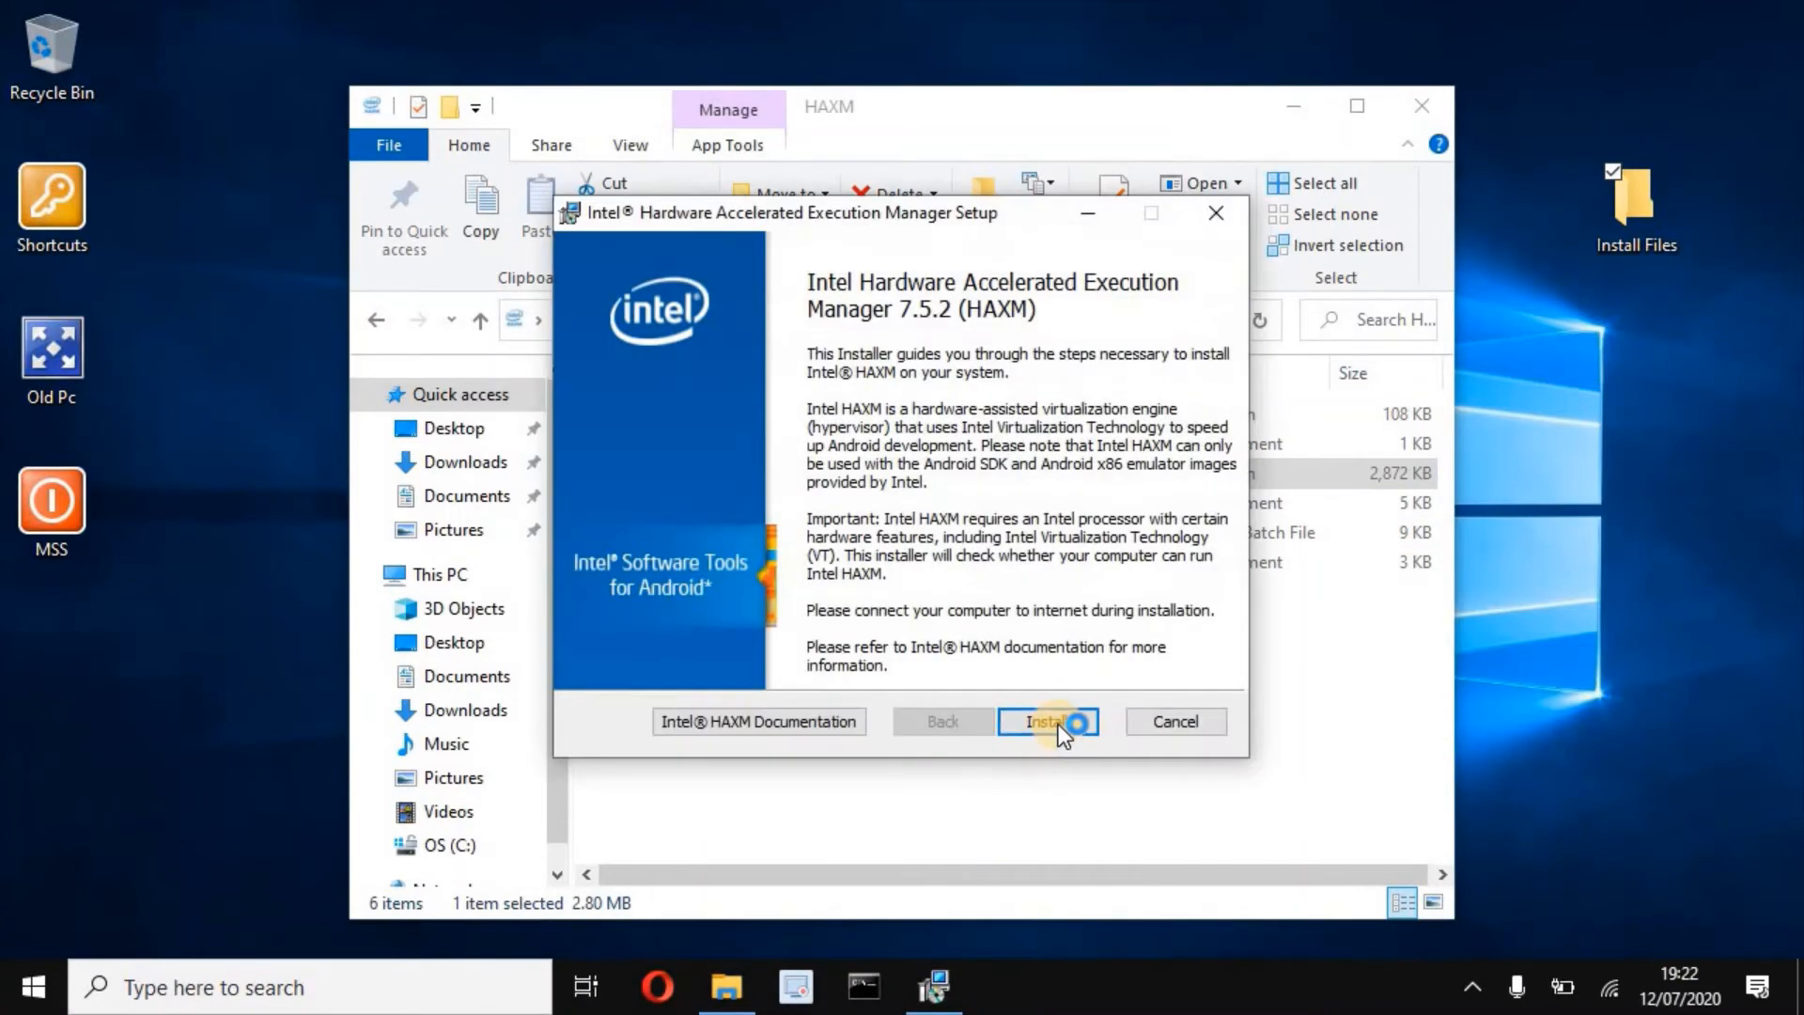
left_click(1050, 722)
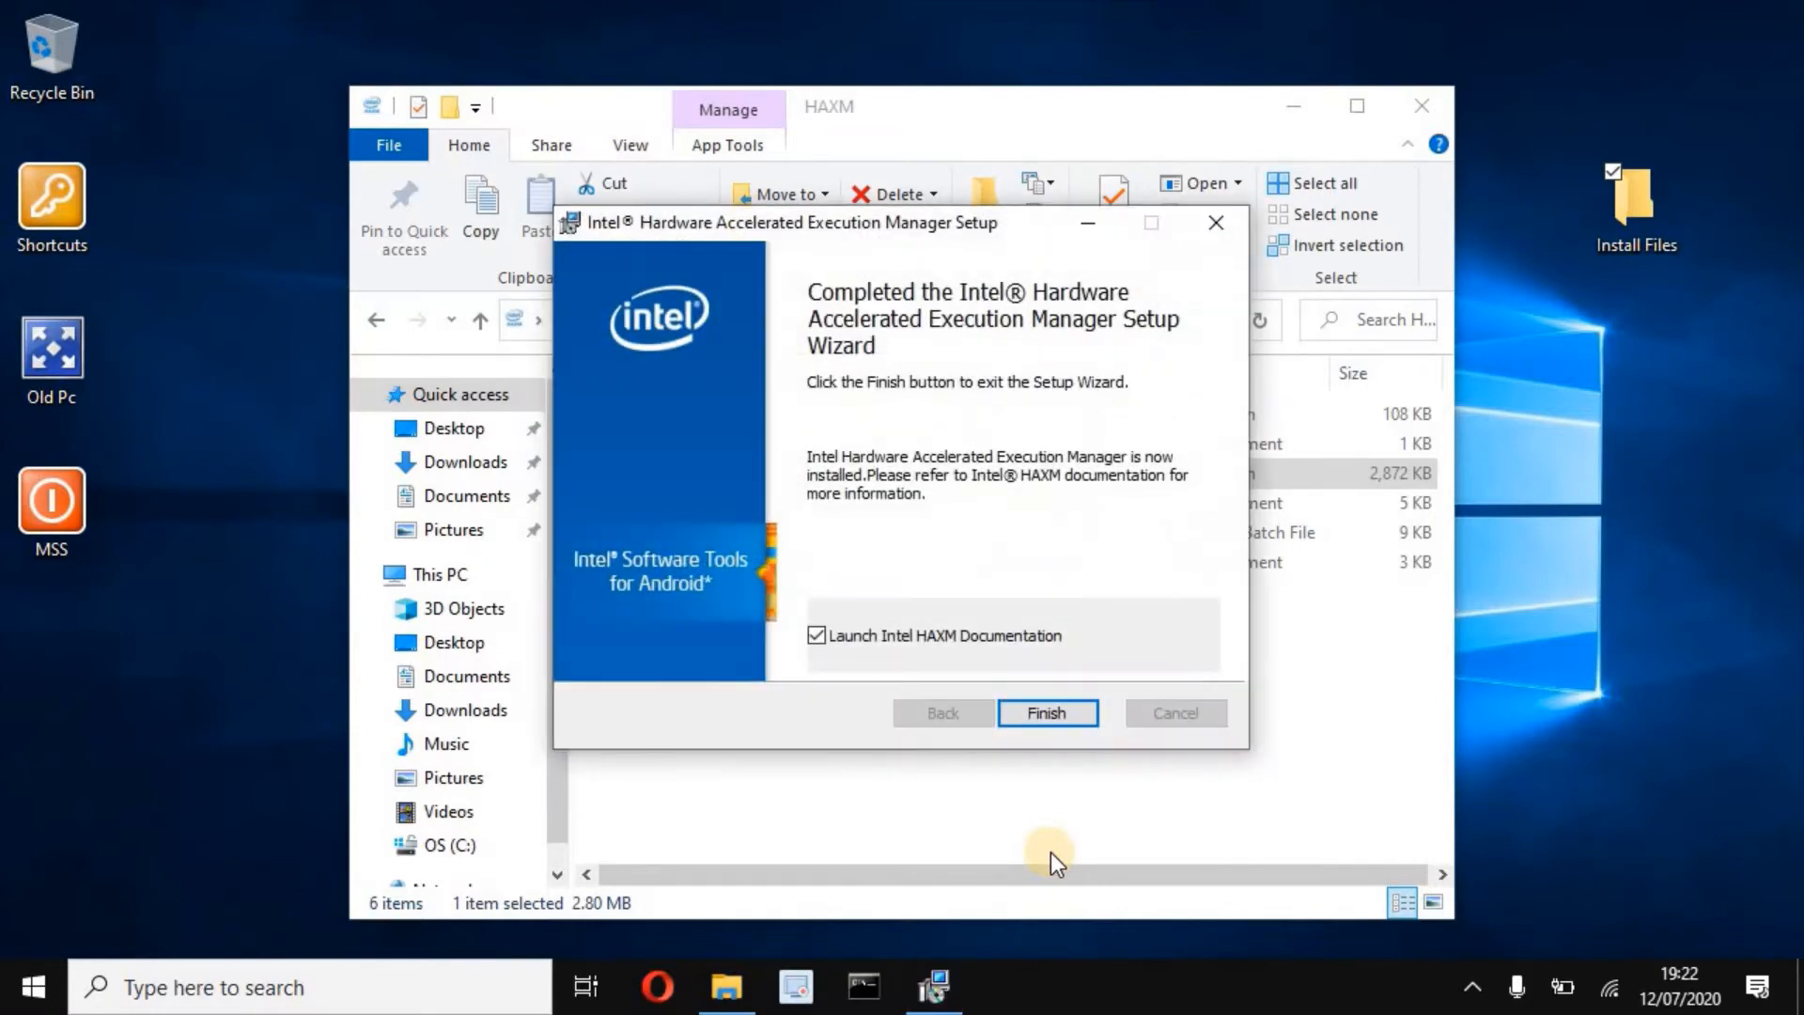
left_click(818, 633)
left_click(1049, 712)
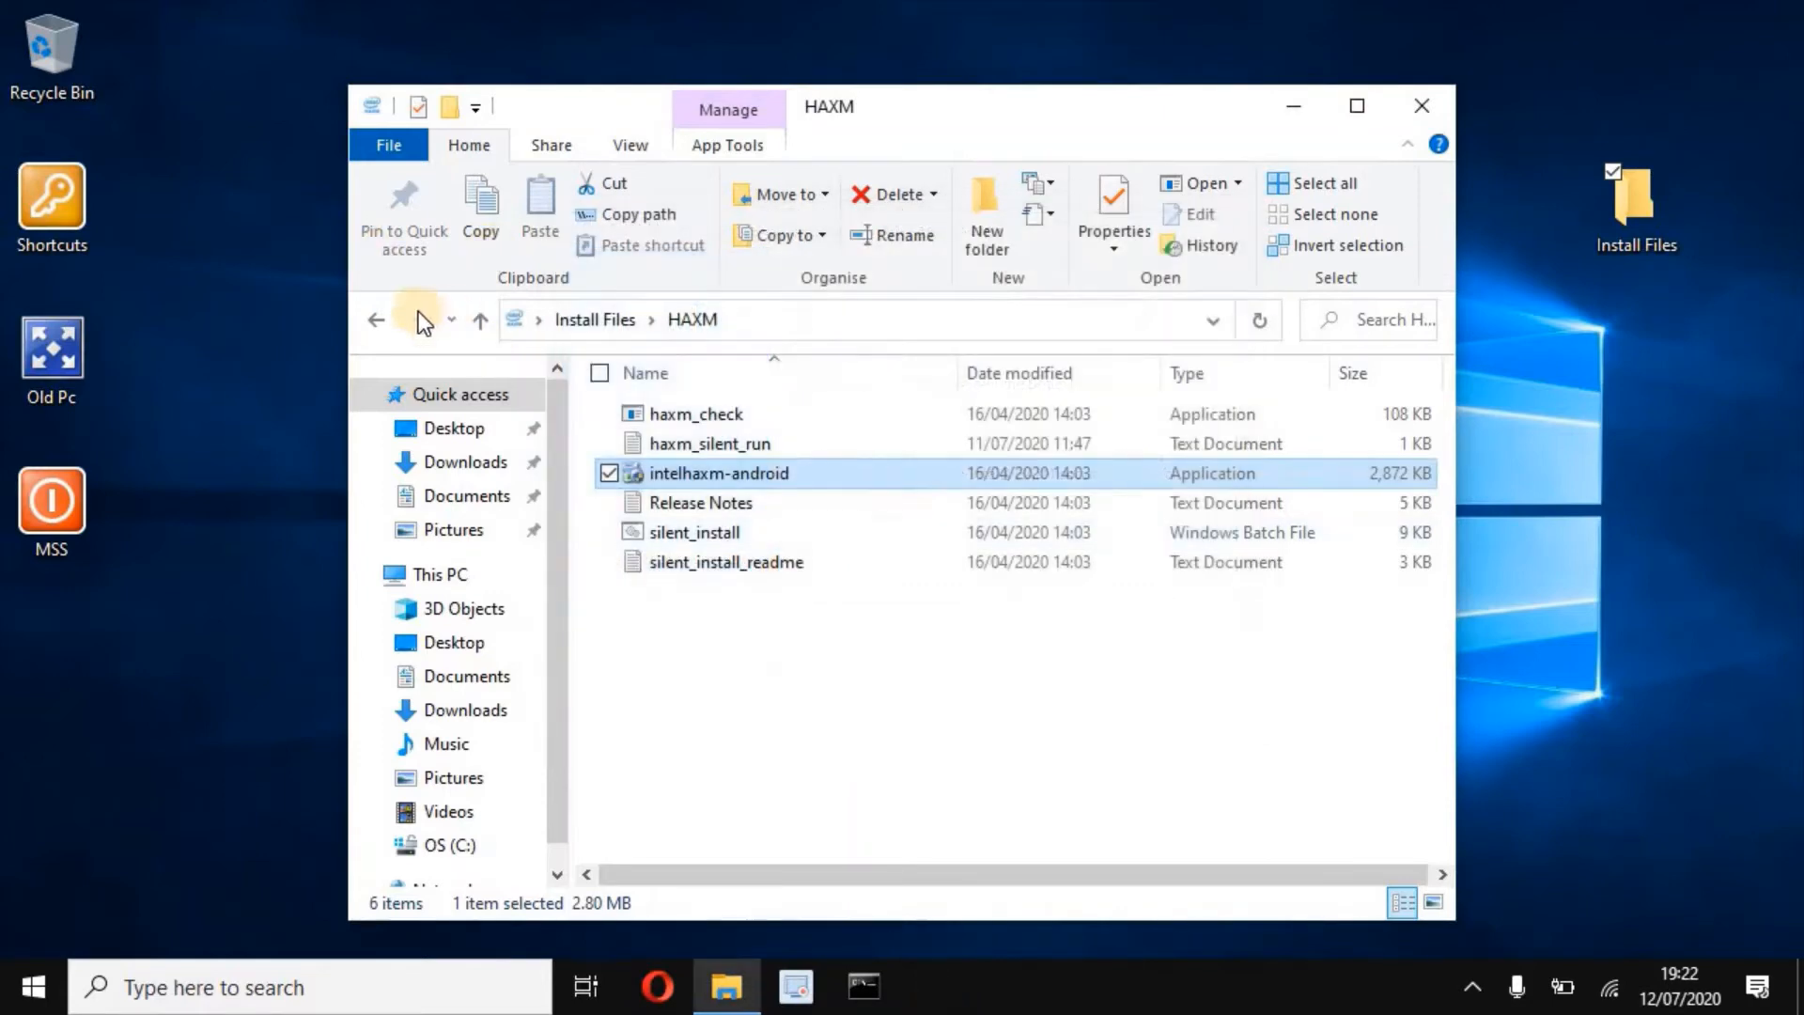
left_click(375, 322)
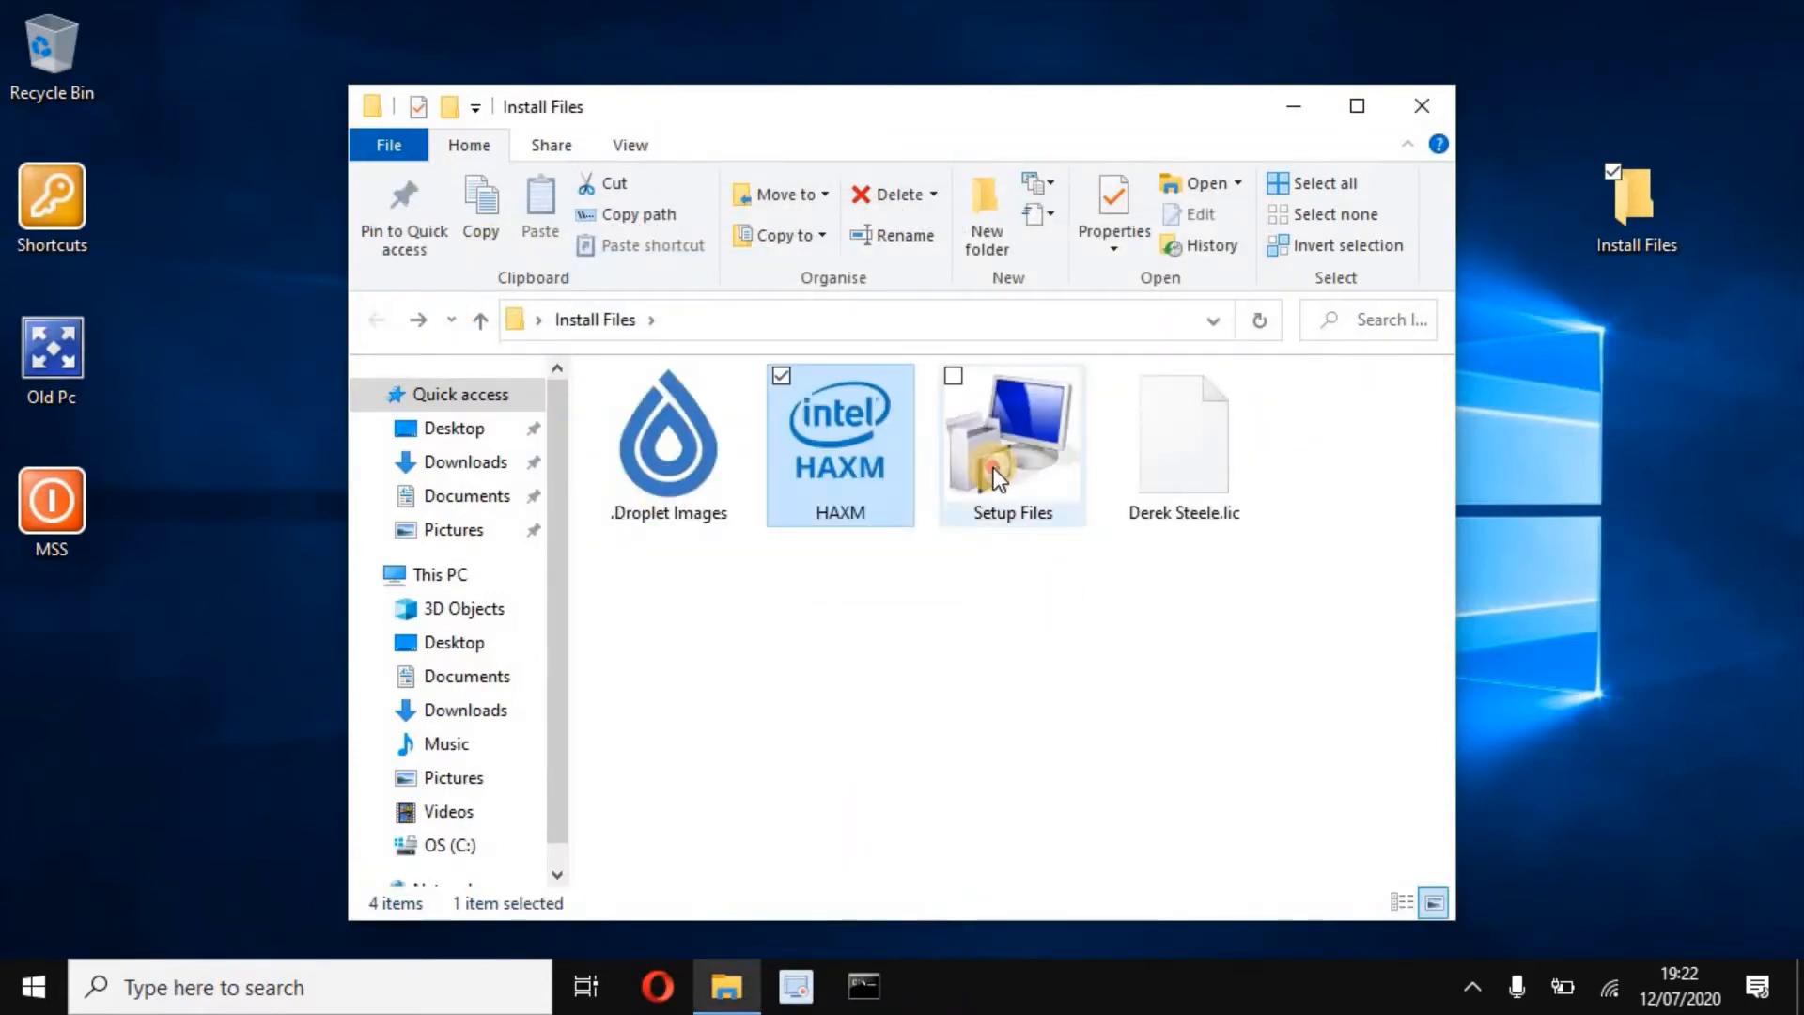
- In Setup Files, look through the MacOS and RHEL 8 folders, then enter Windows 10
double_click(995, 466)
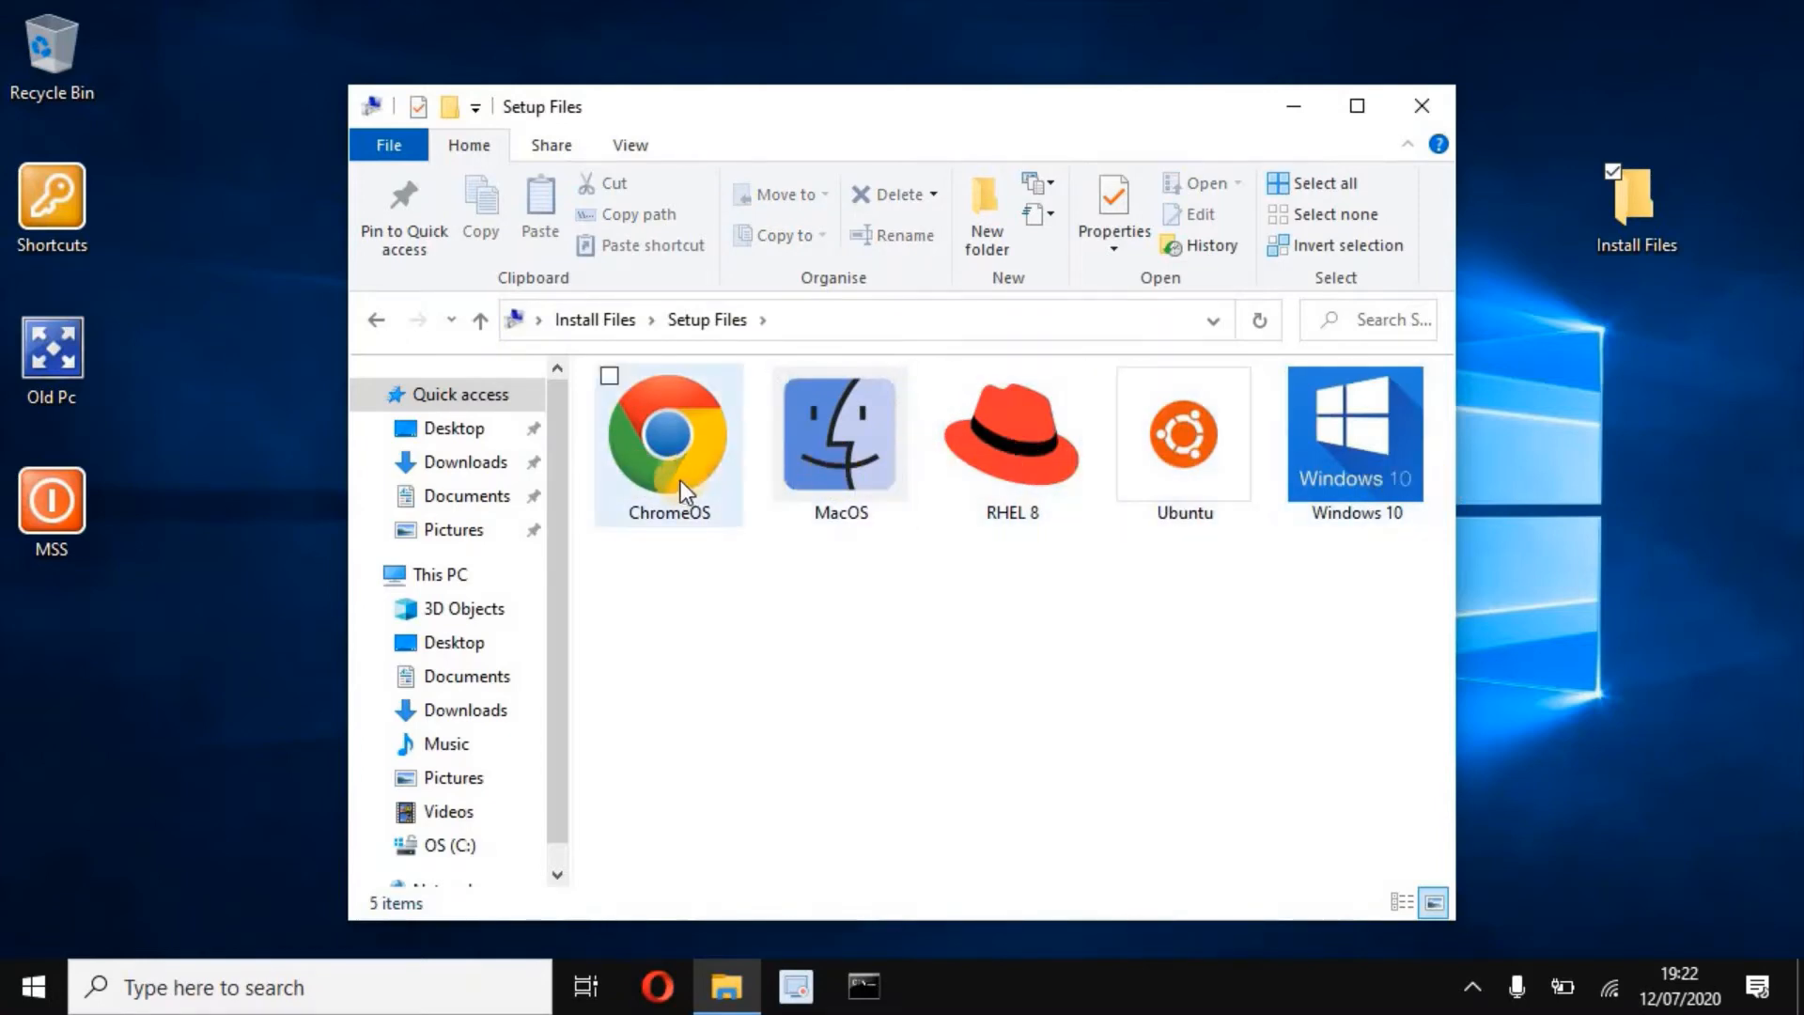
double_click(844, 466)
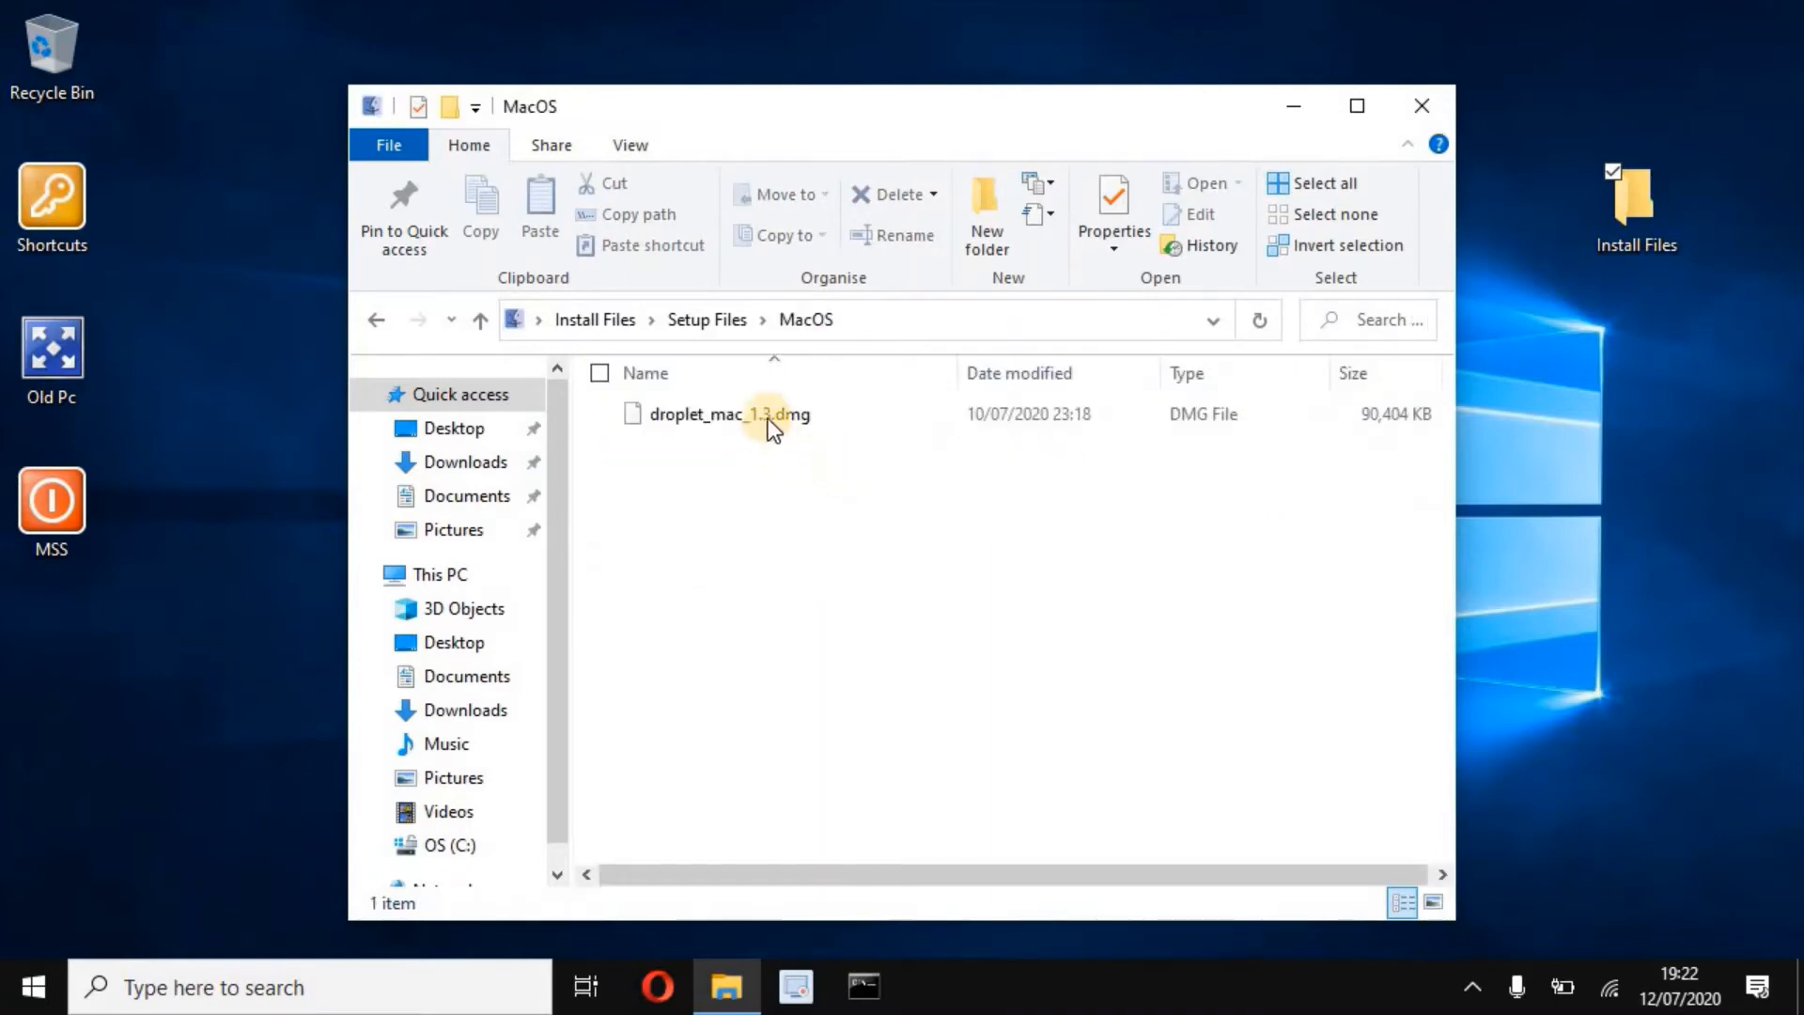
left_click(374, 325)
double_click(1000, 419)
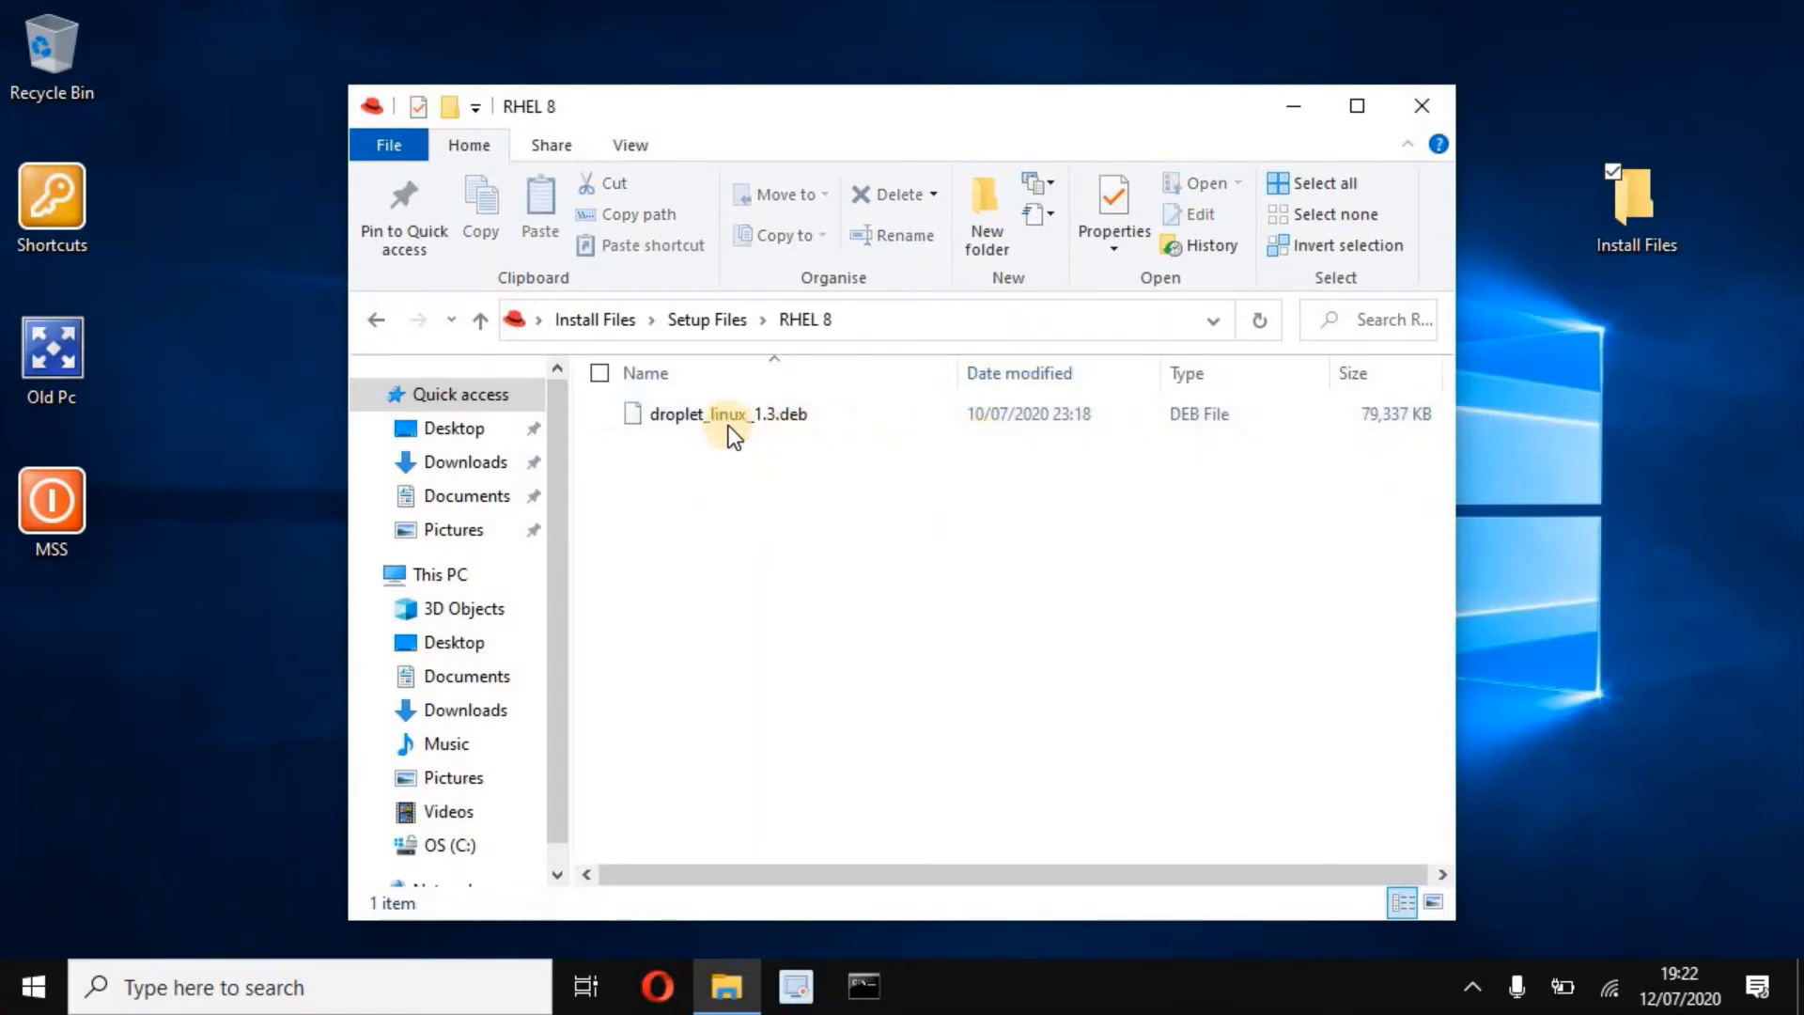
left_click(368, 320)
double_click(1355, 477)
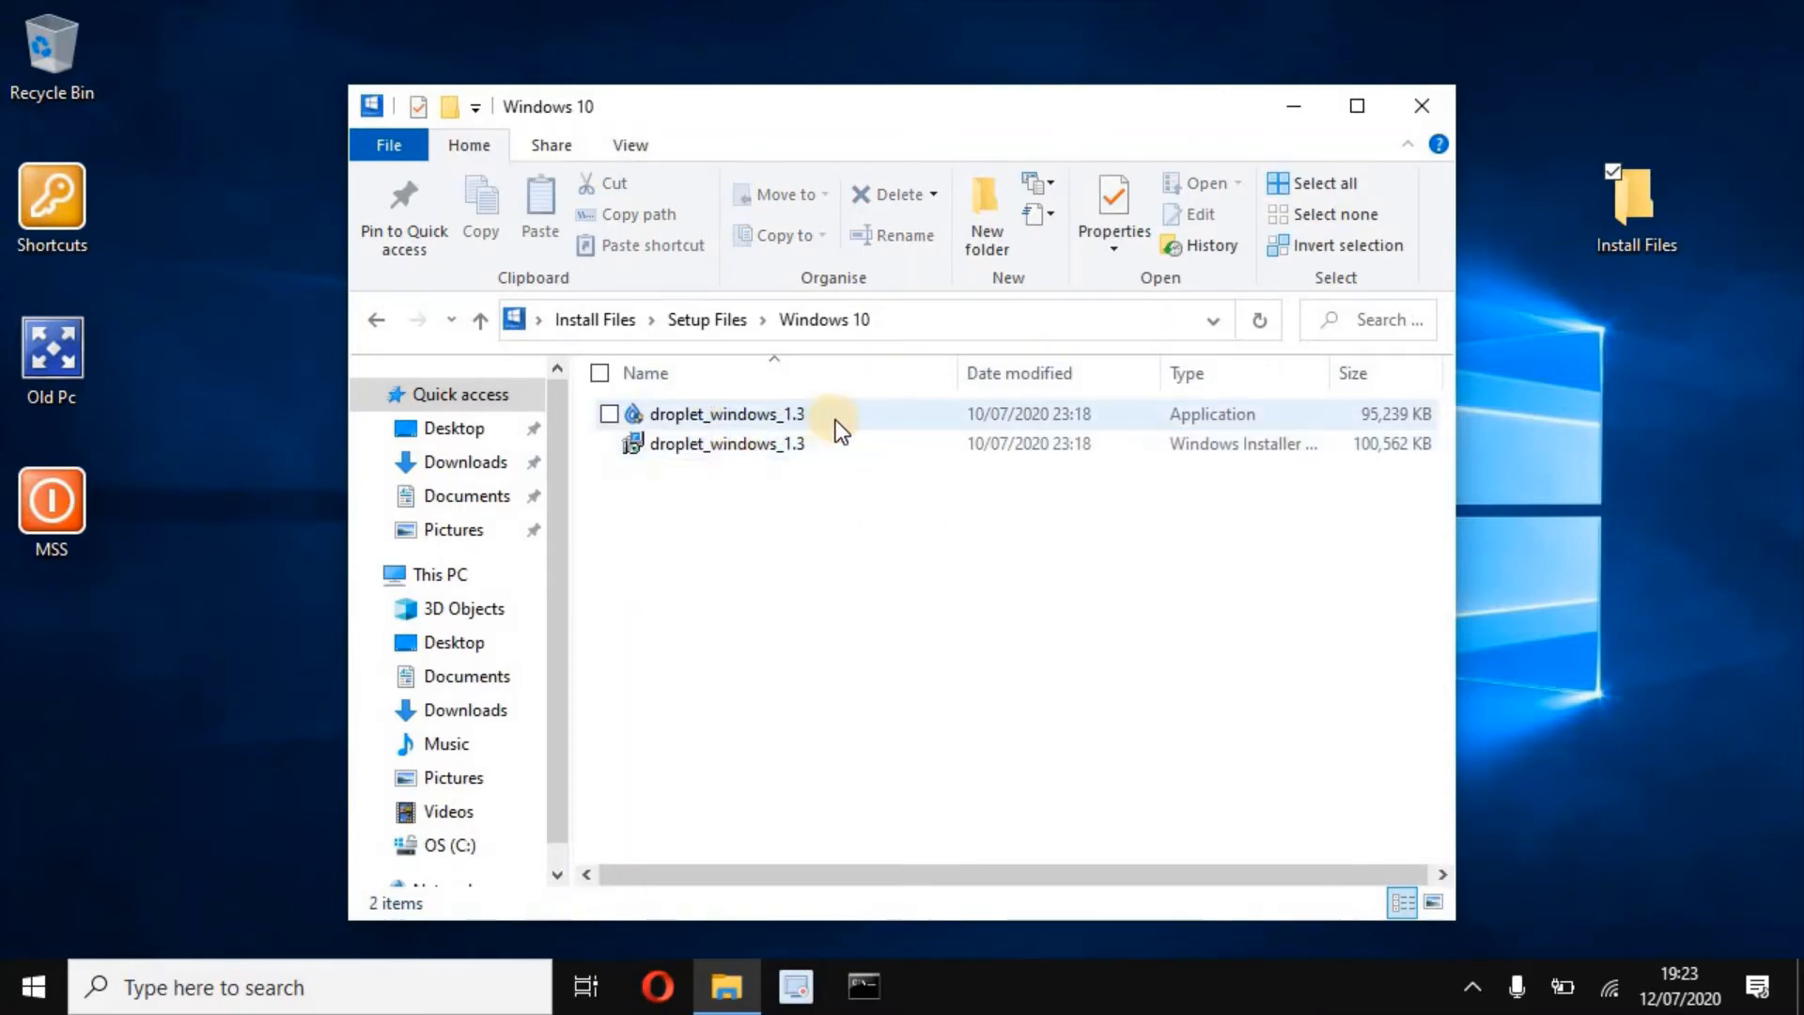
- Install droplet_windows_1.3 with all components to C:\Program Files\Droplet, then close File Explorer
double_click(698, 417)
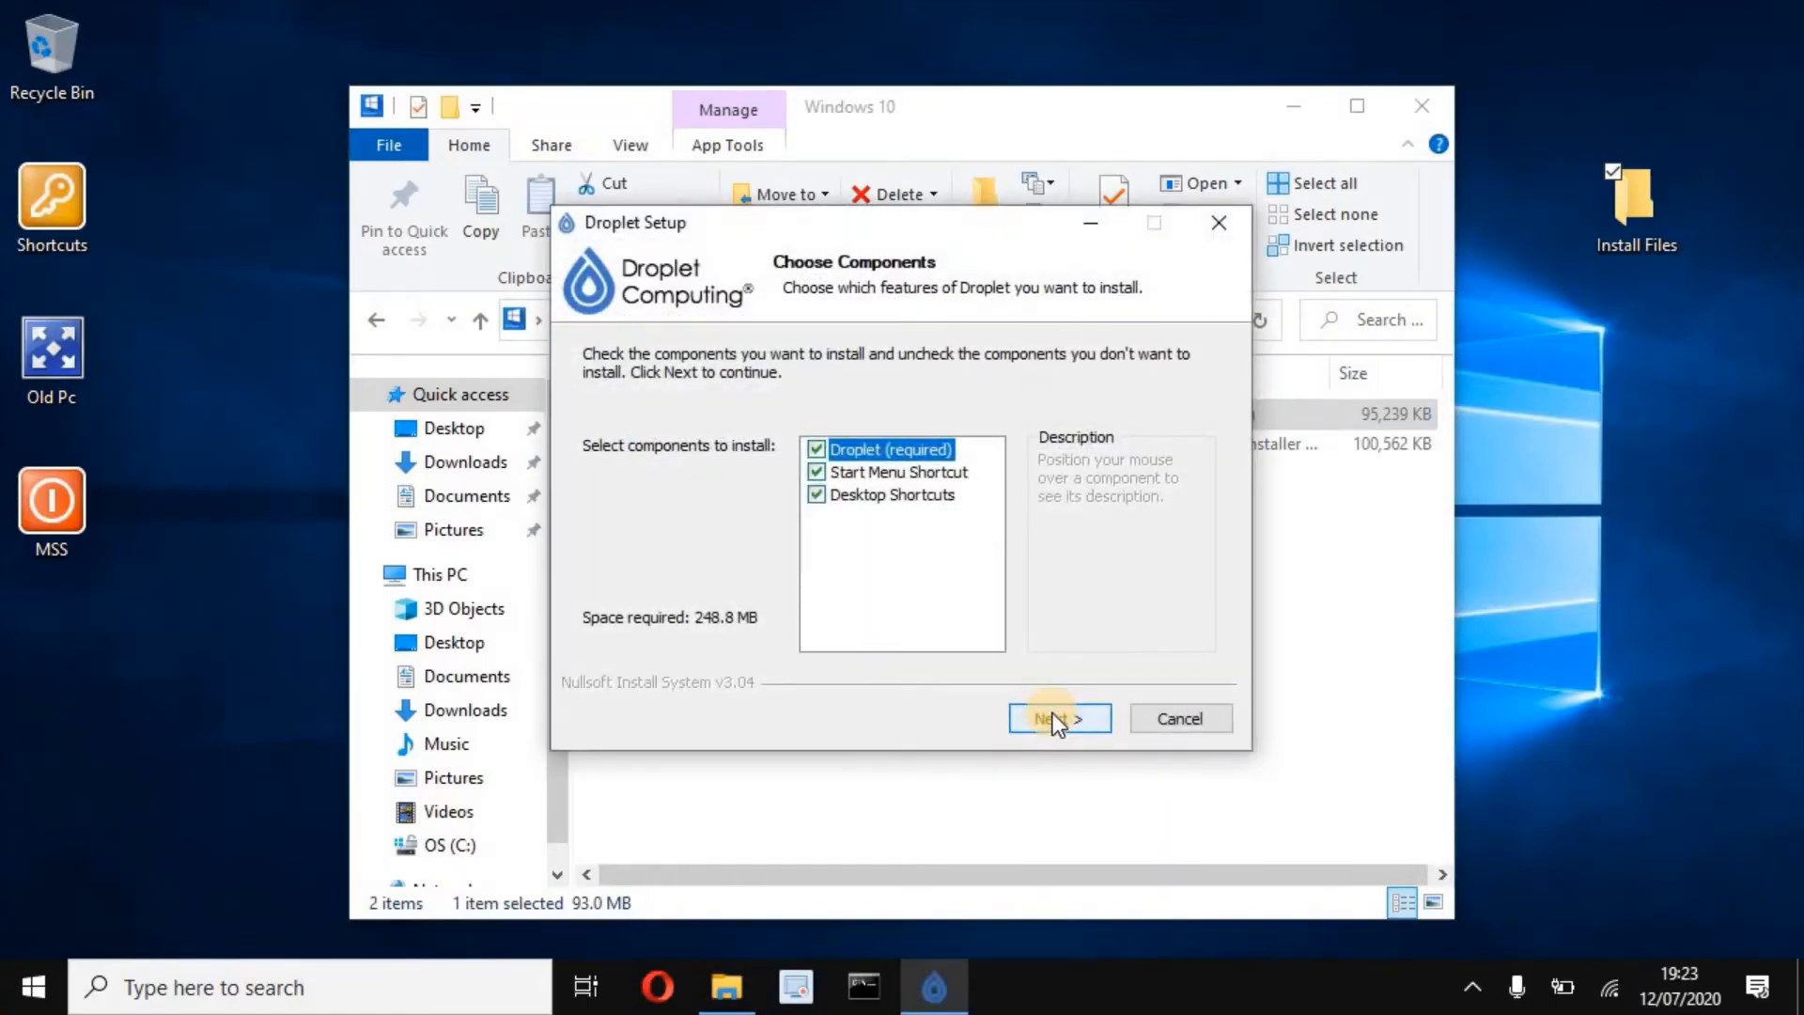
left_click(1052, 714)
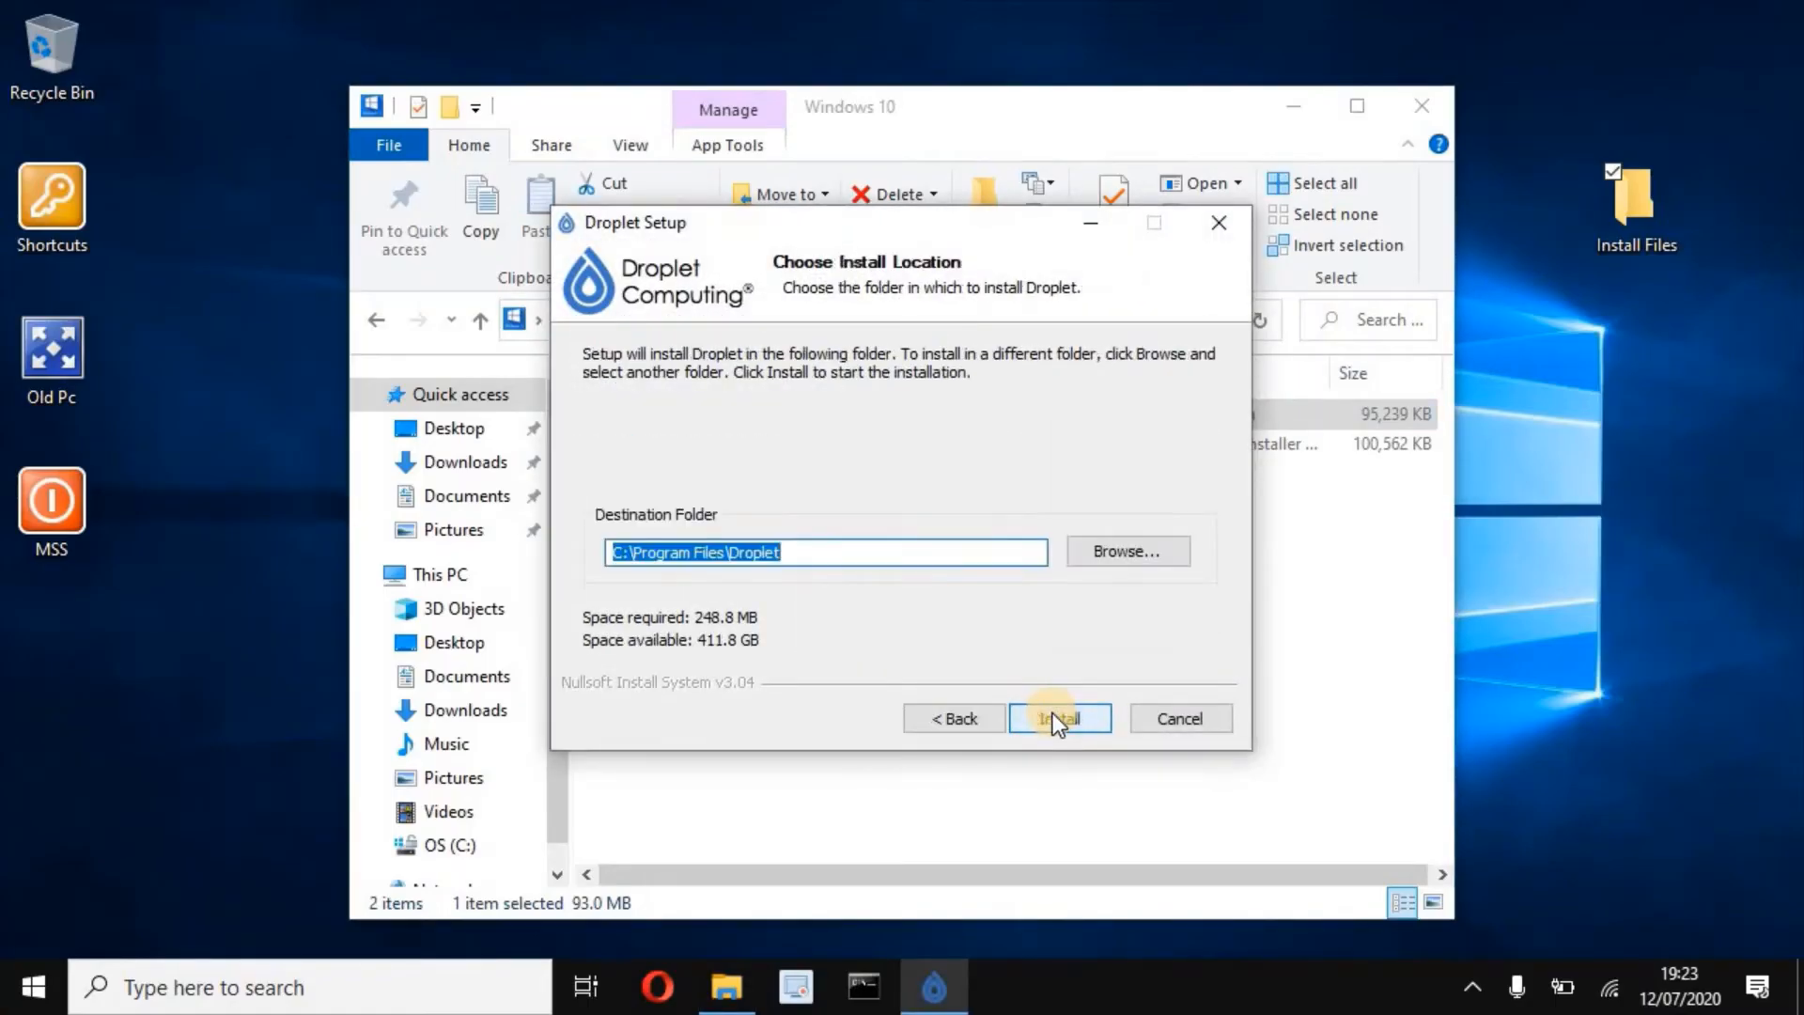
left_click(1052, 714)
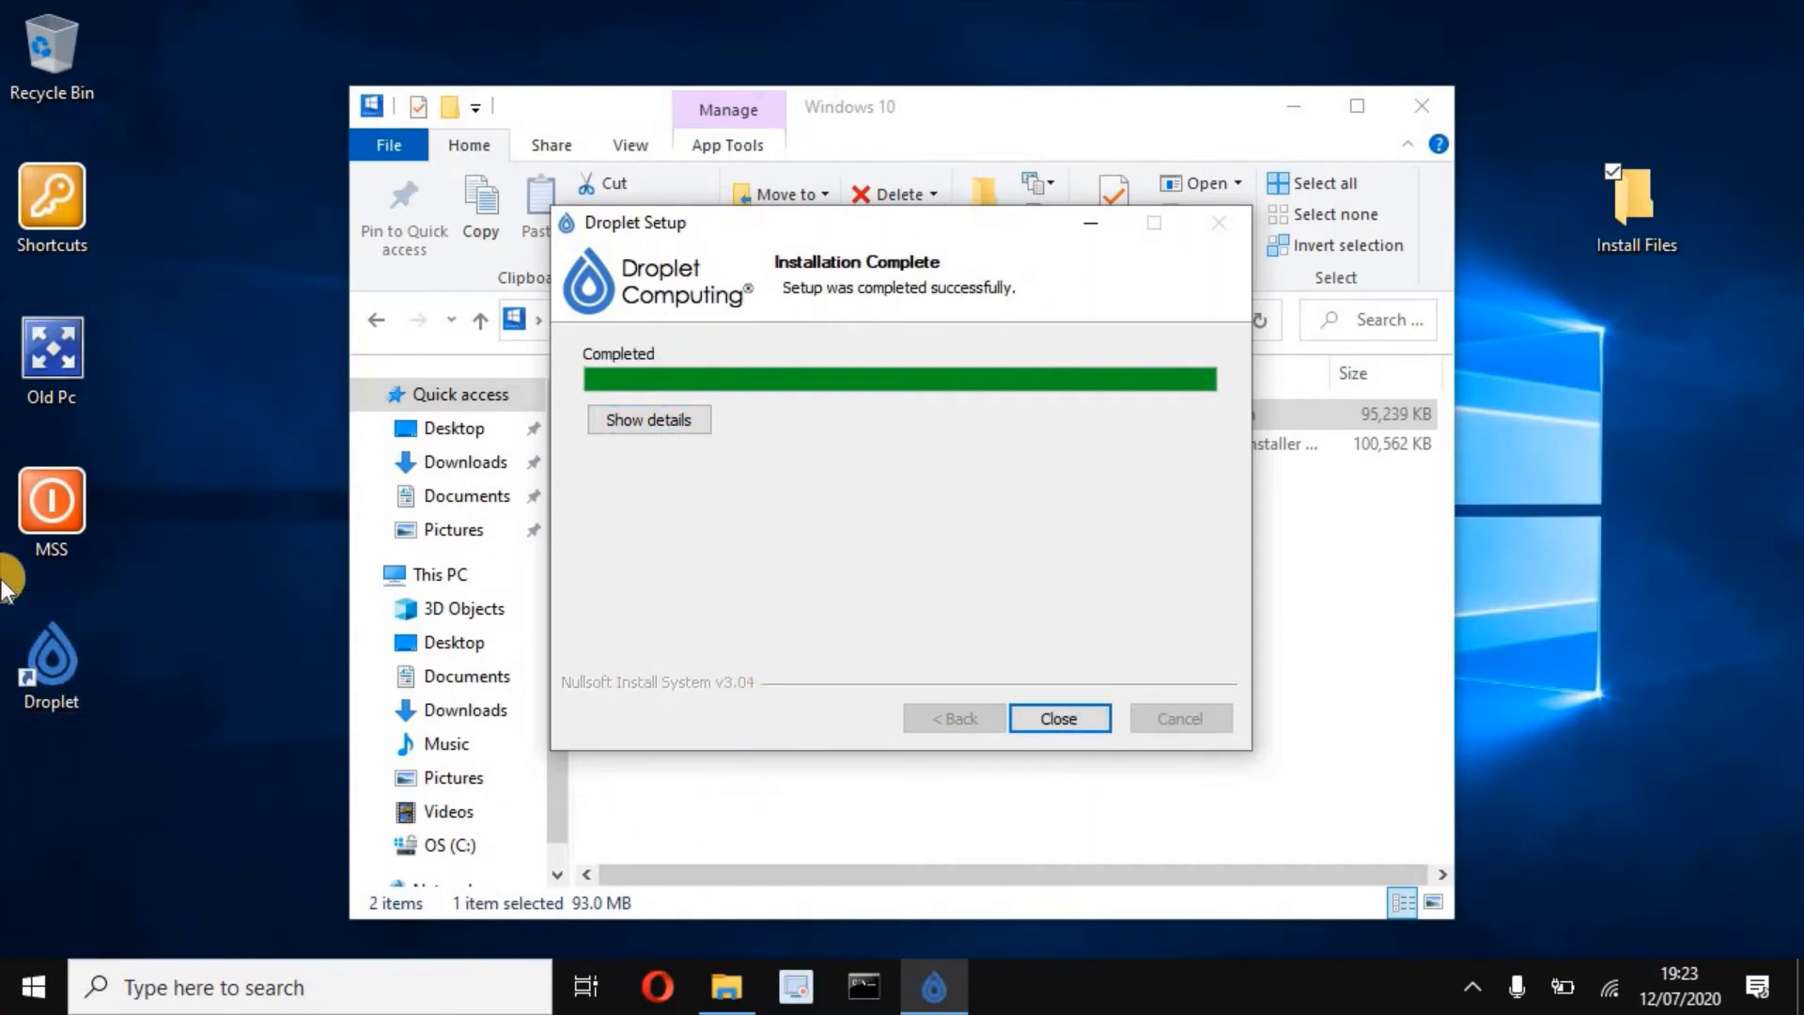
left_click(1060, 718)
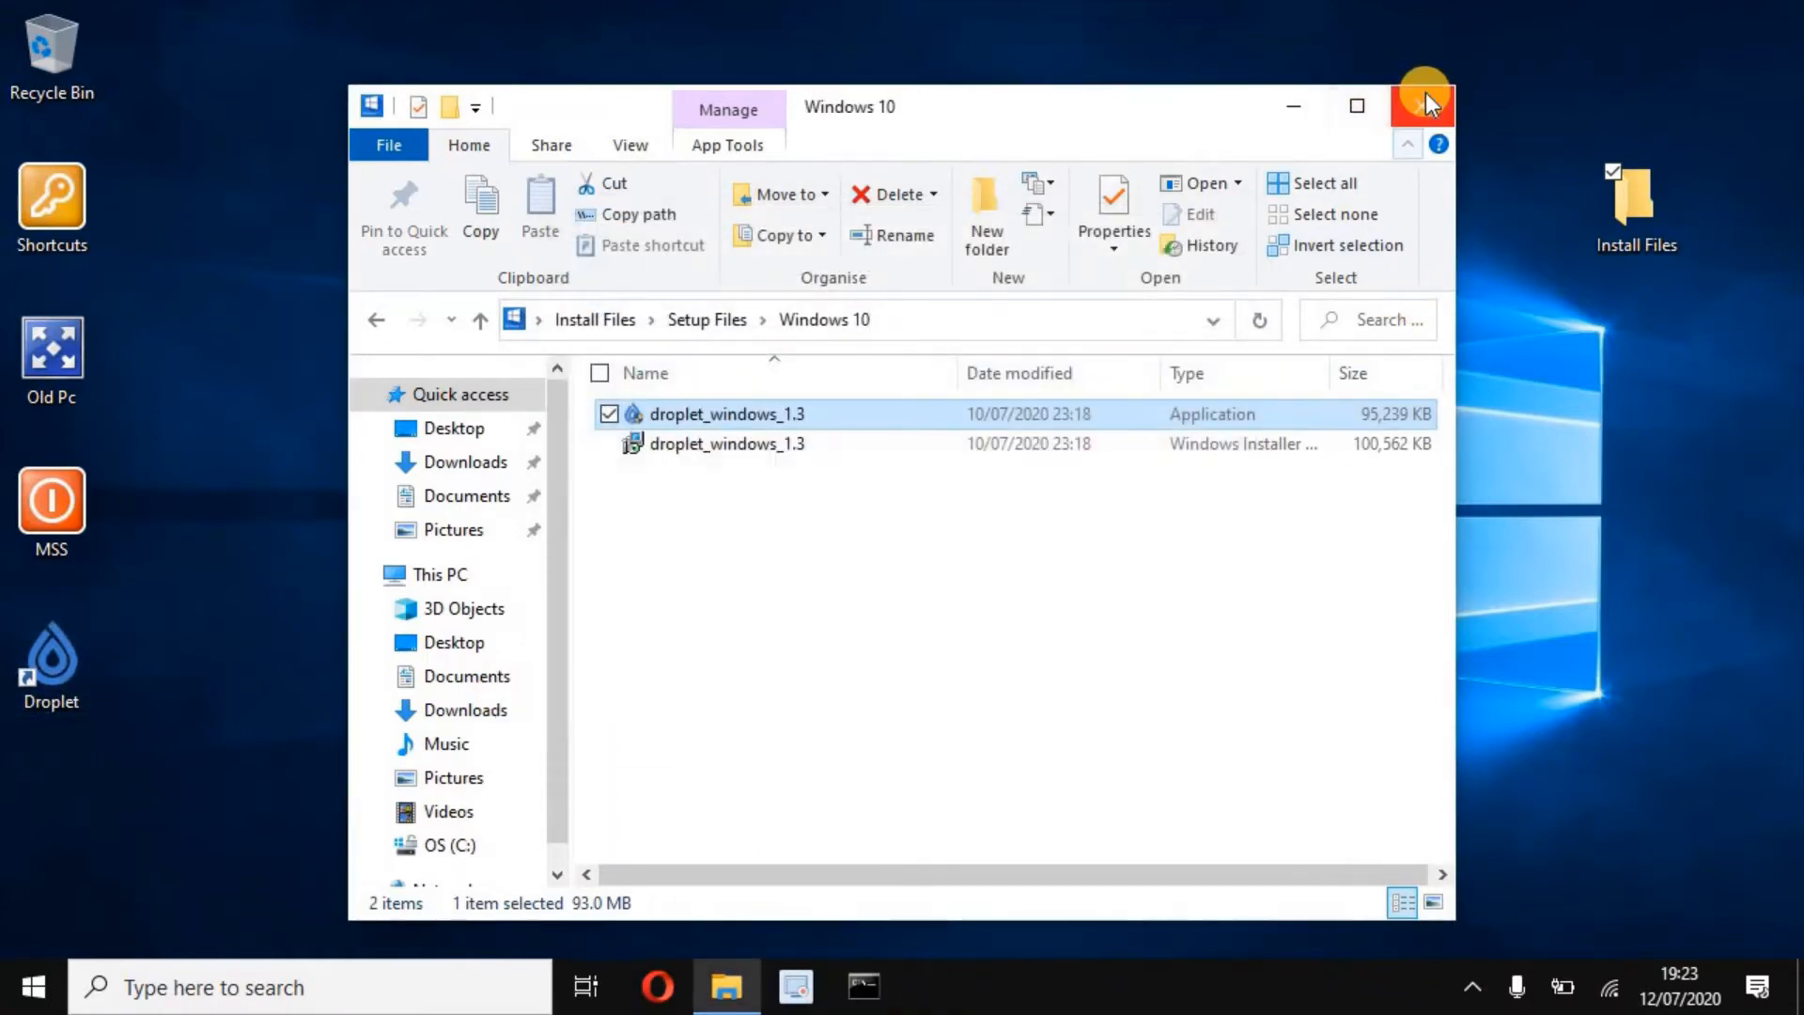
left_click(1412, 111)
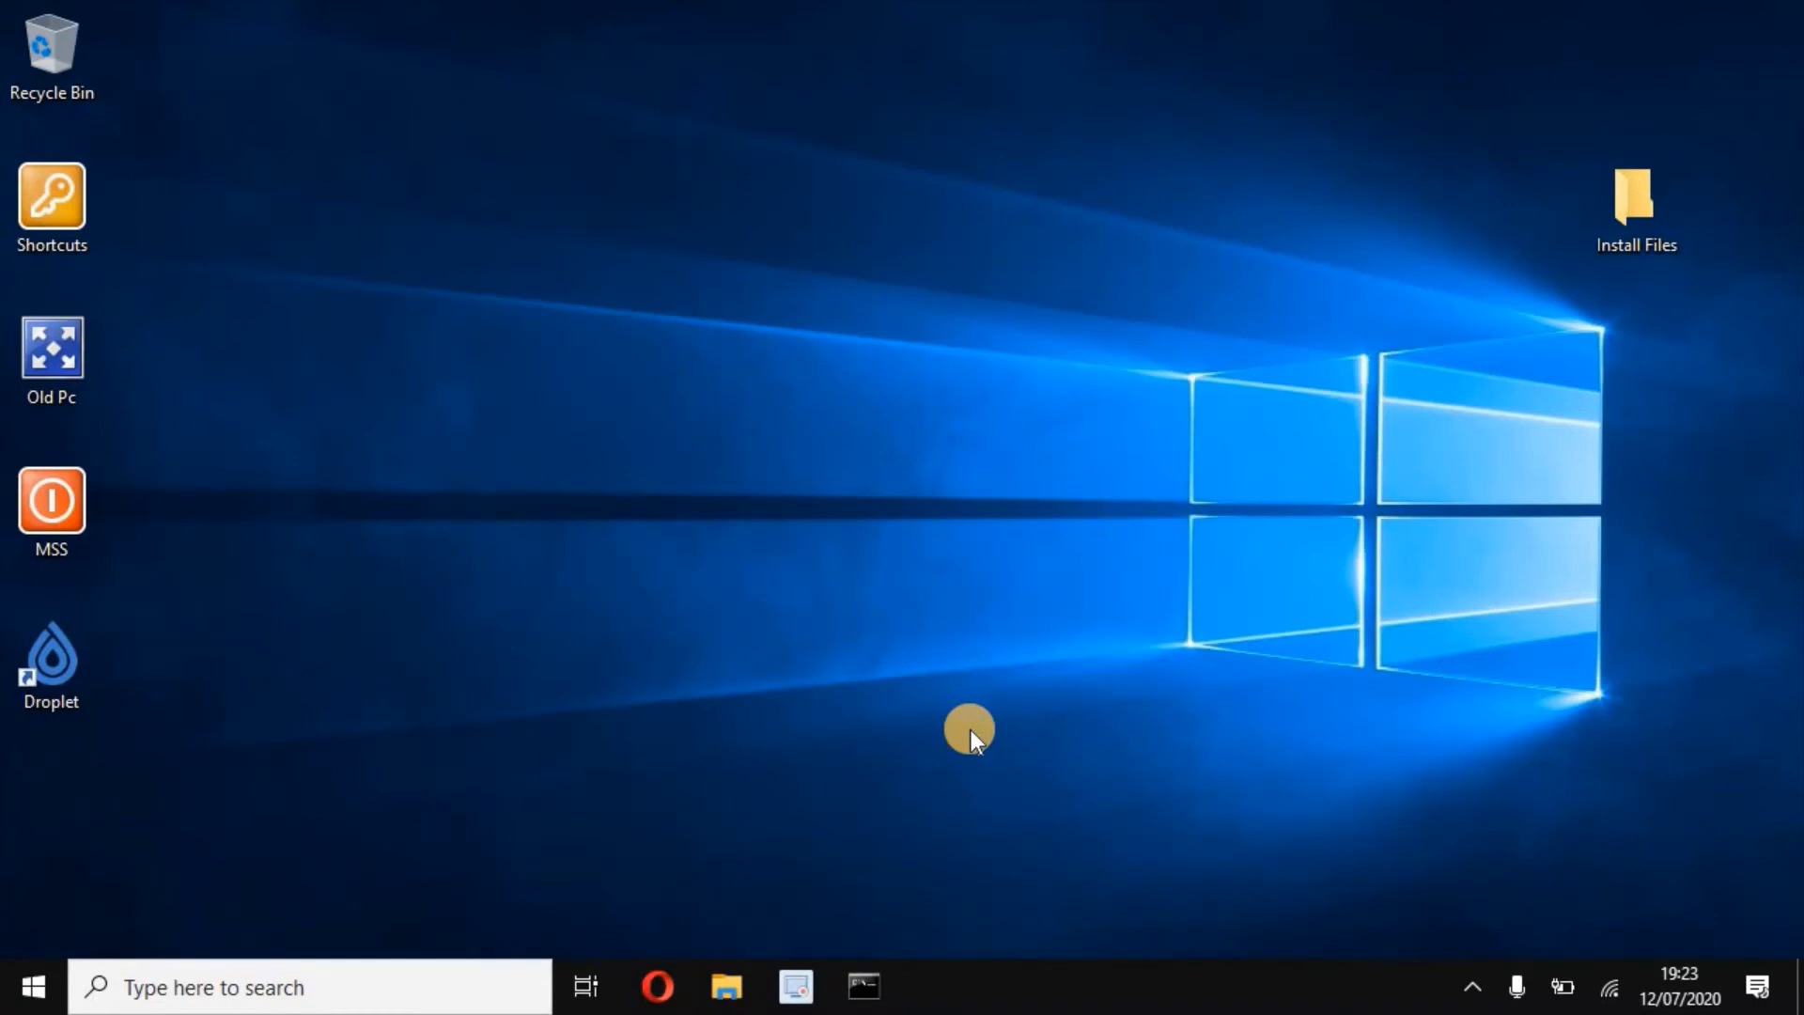
- Launch Droplet and load the .lic licence file from Desktop > Install Files
double_click(75, 658)
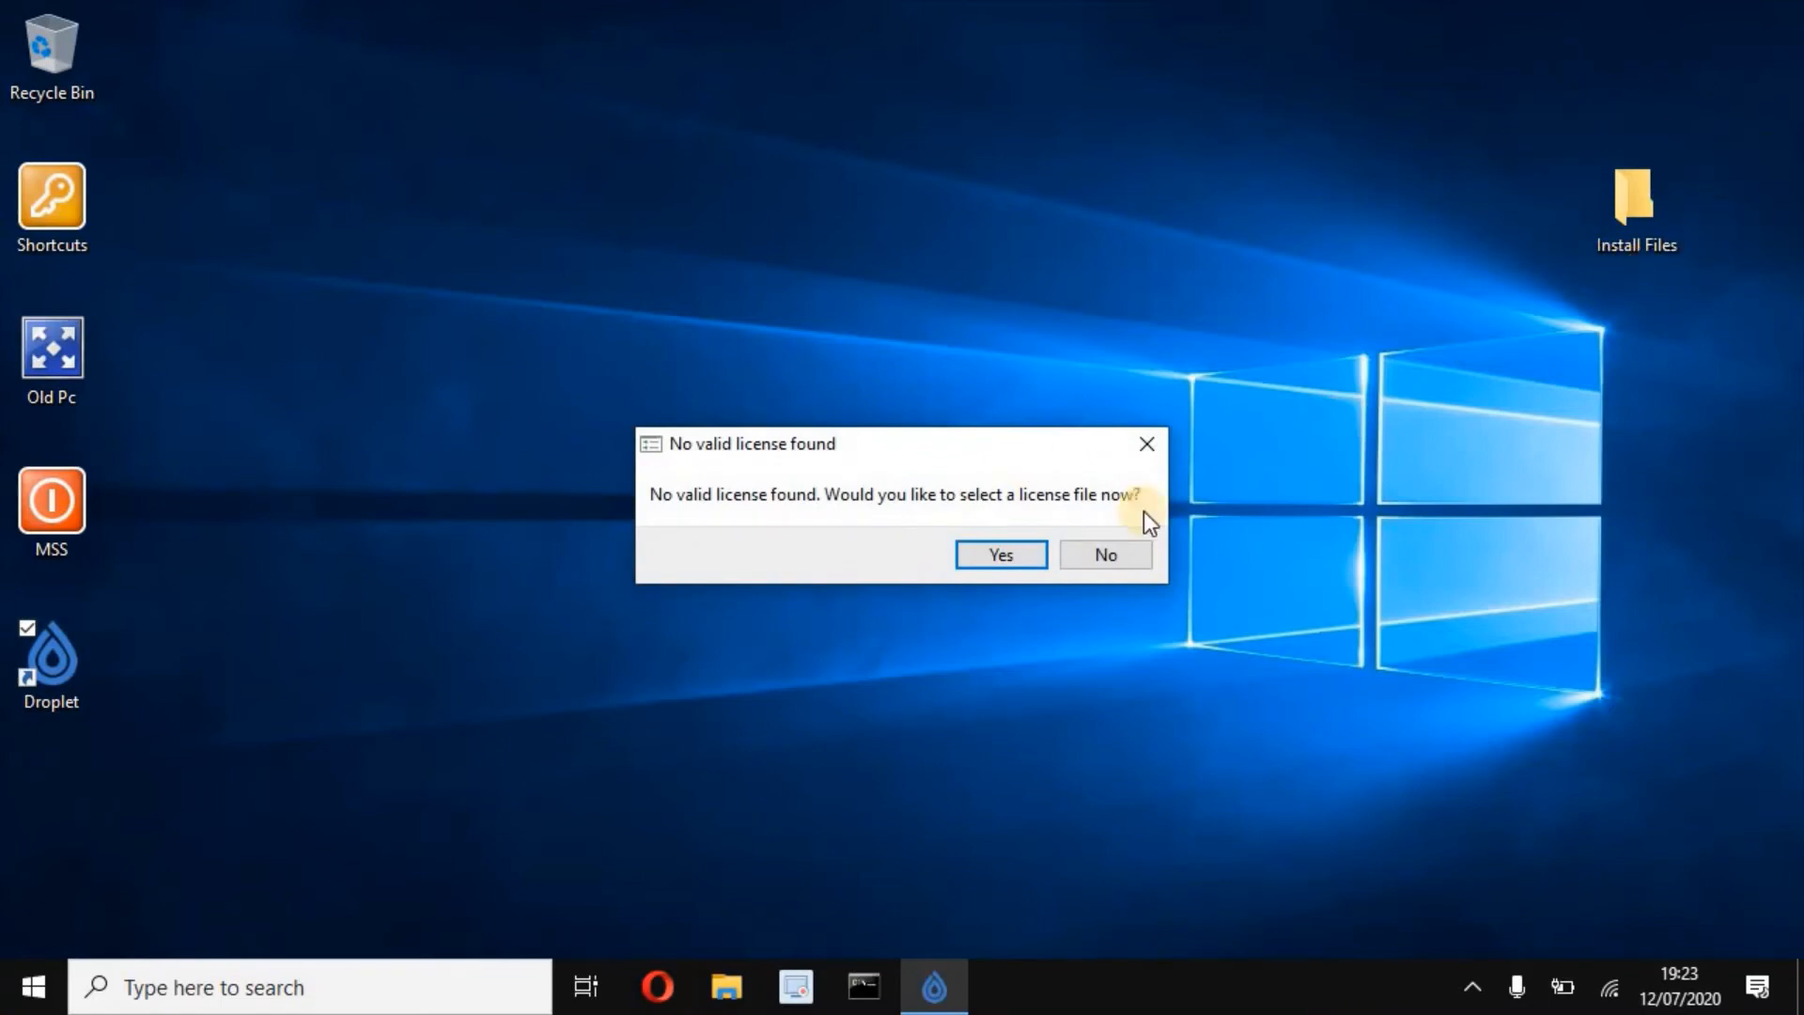
left_click(1034, 557)
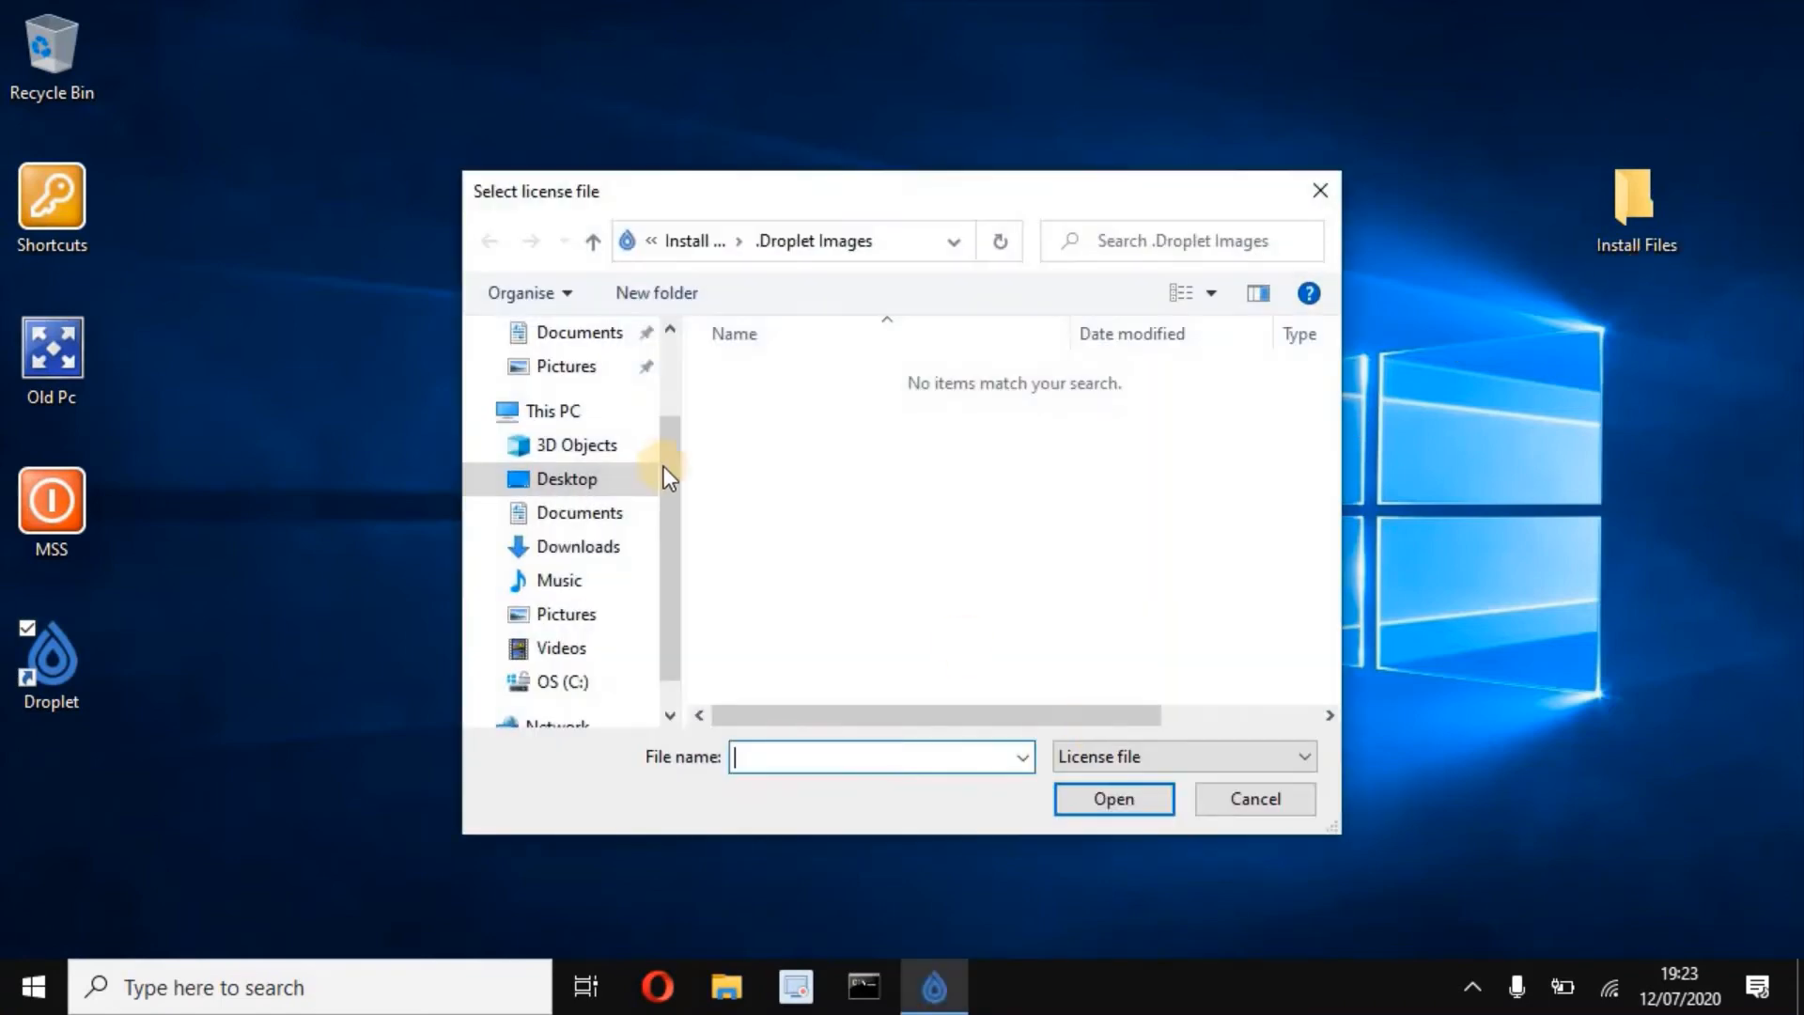
left_click(543, 474)
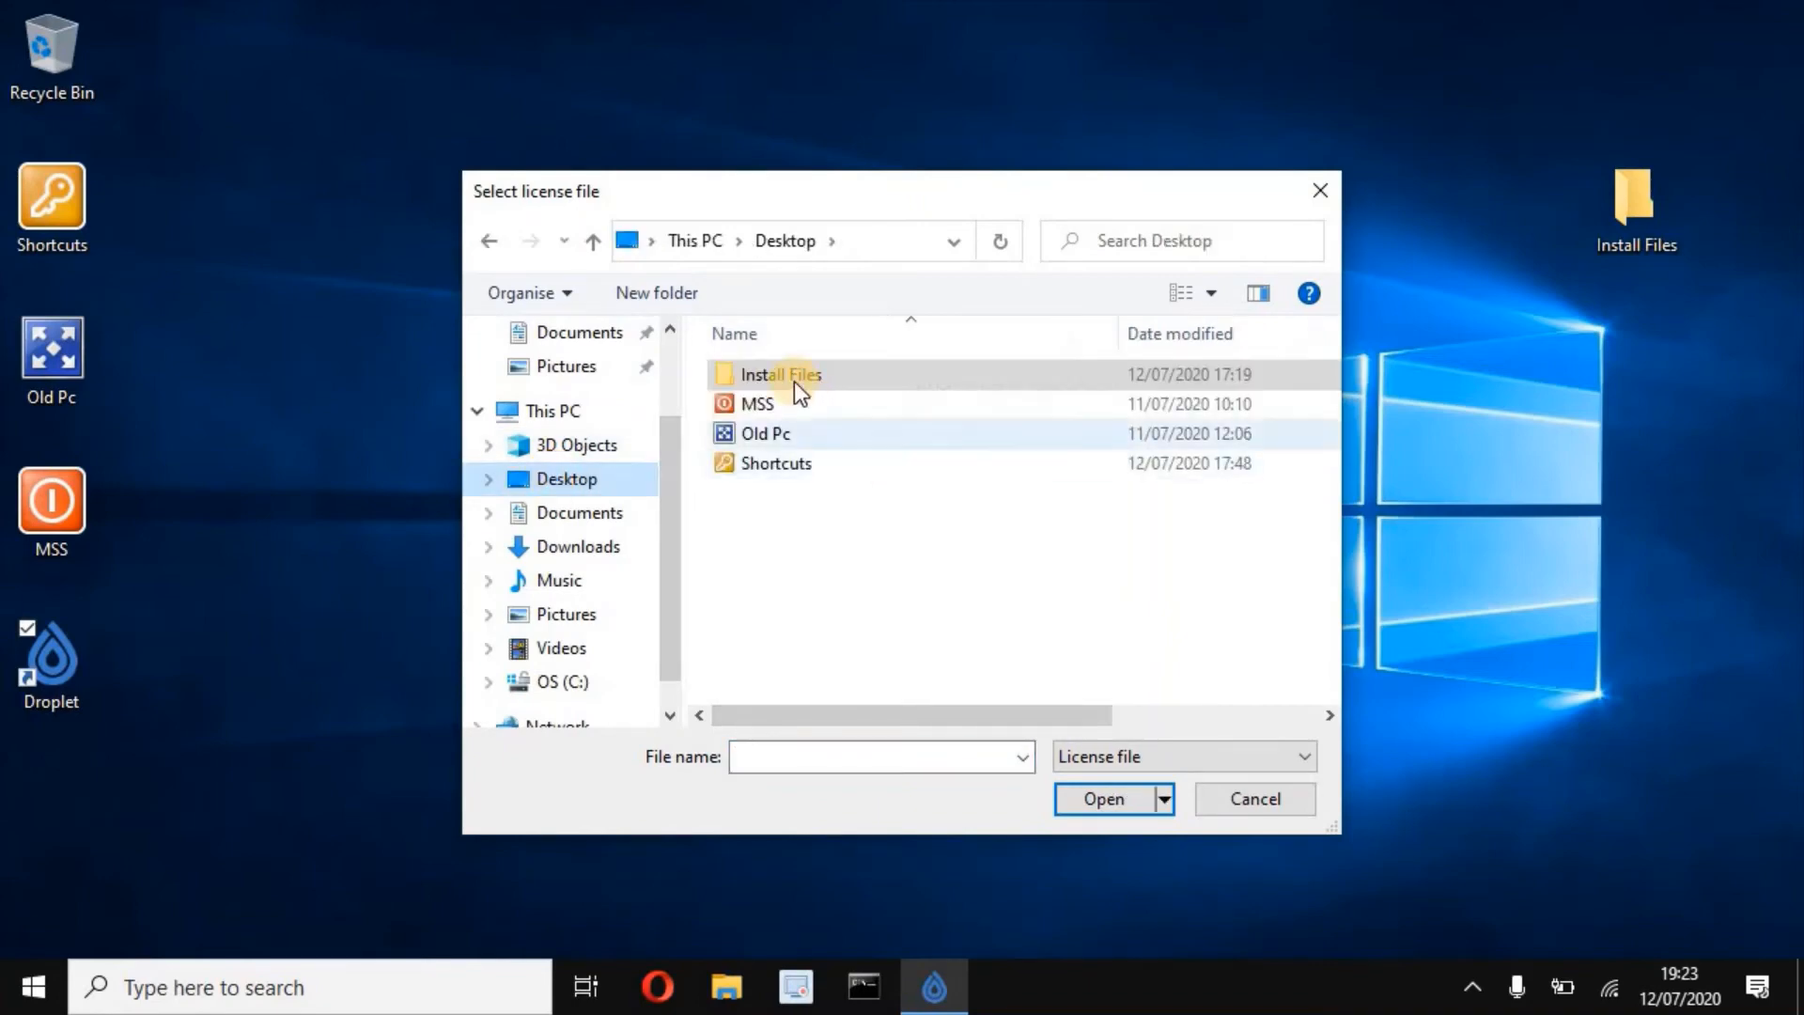
left_click(795, 380)
double_click(798, 381)
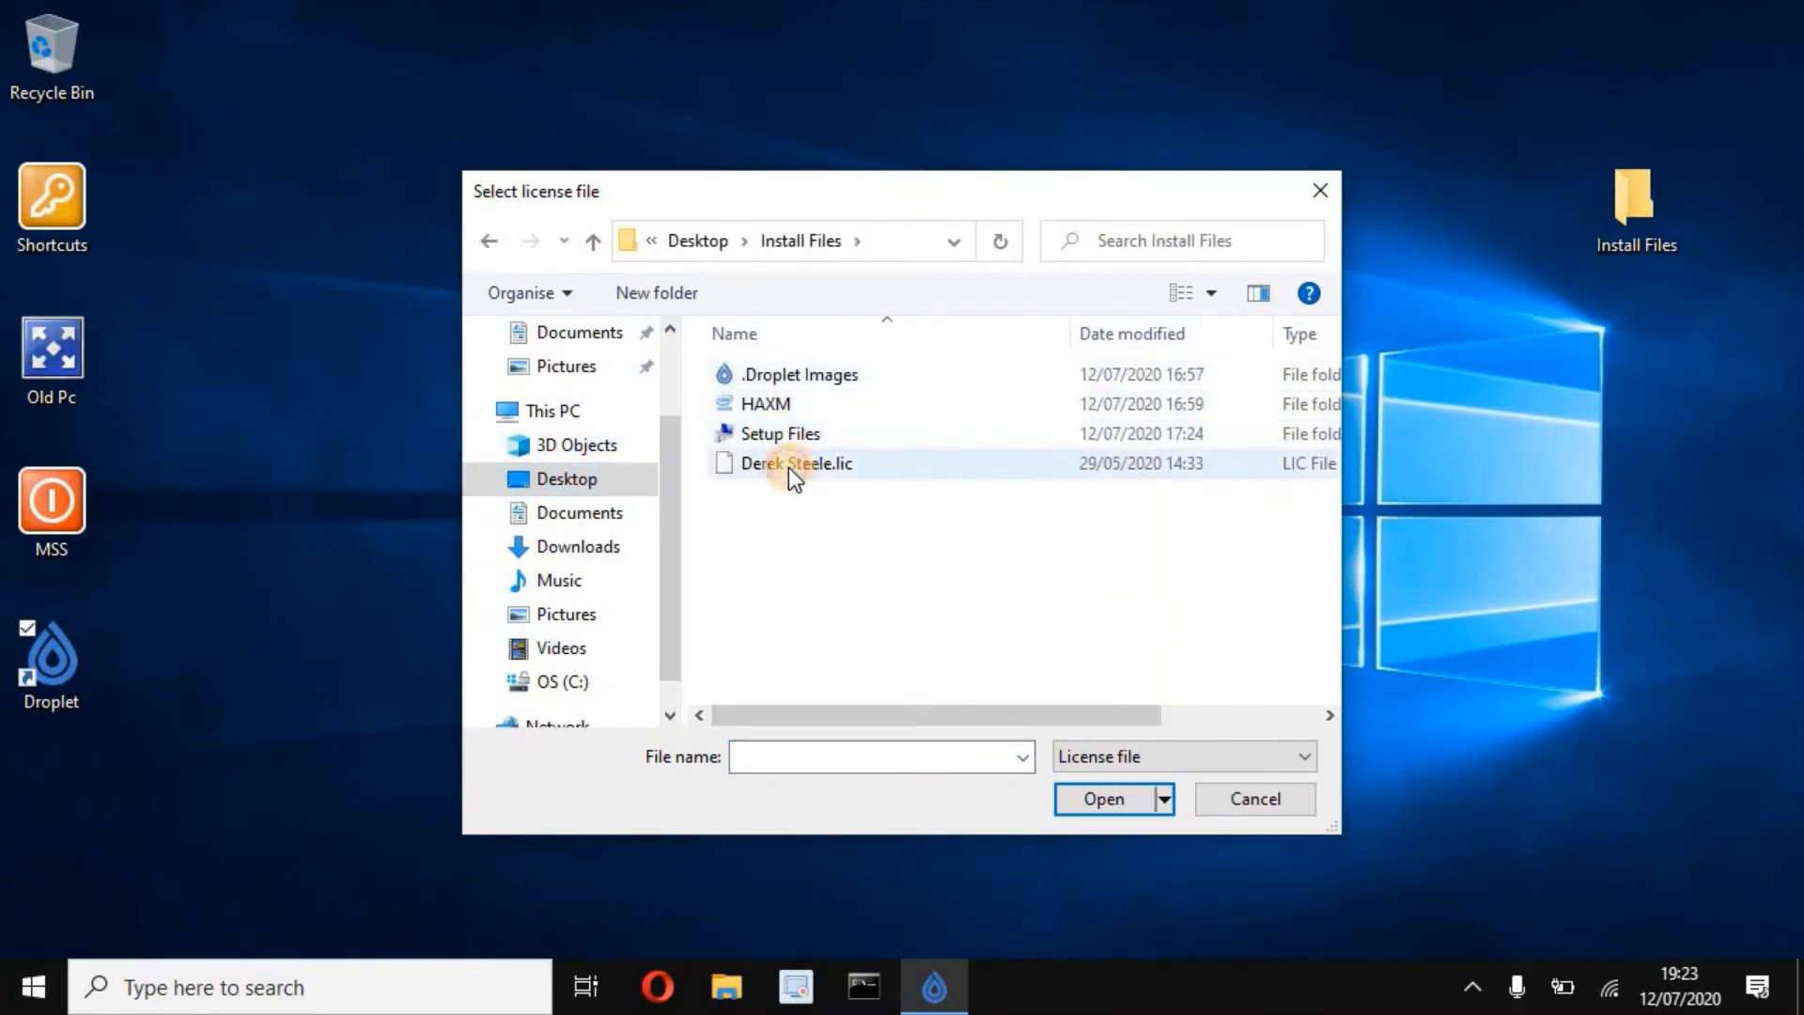
left_click(789, 464)
left_click(1135, 806)
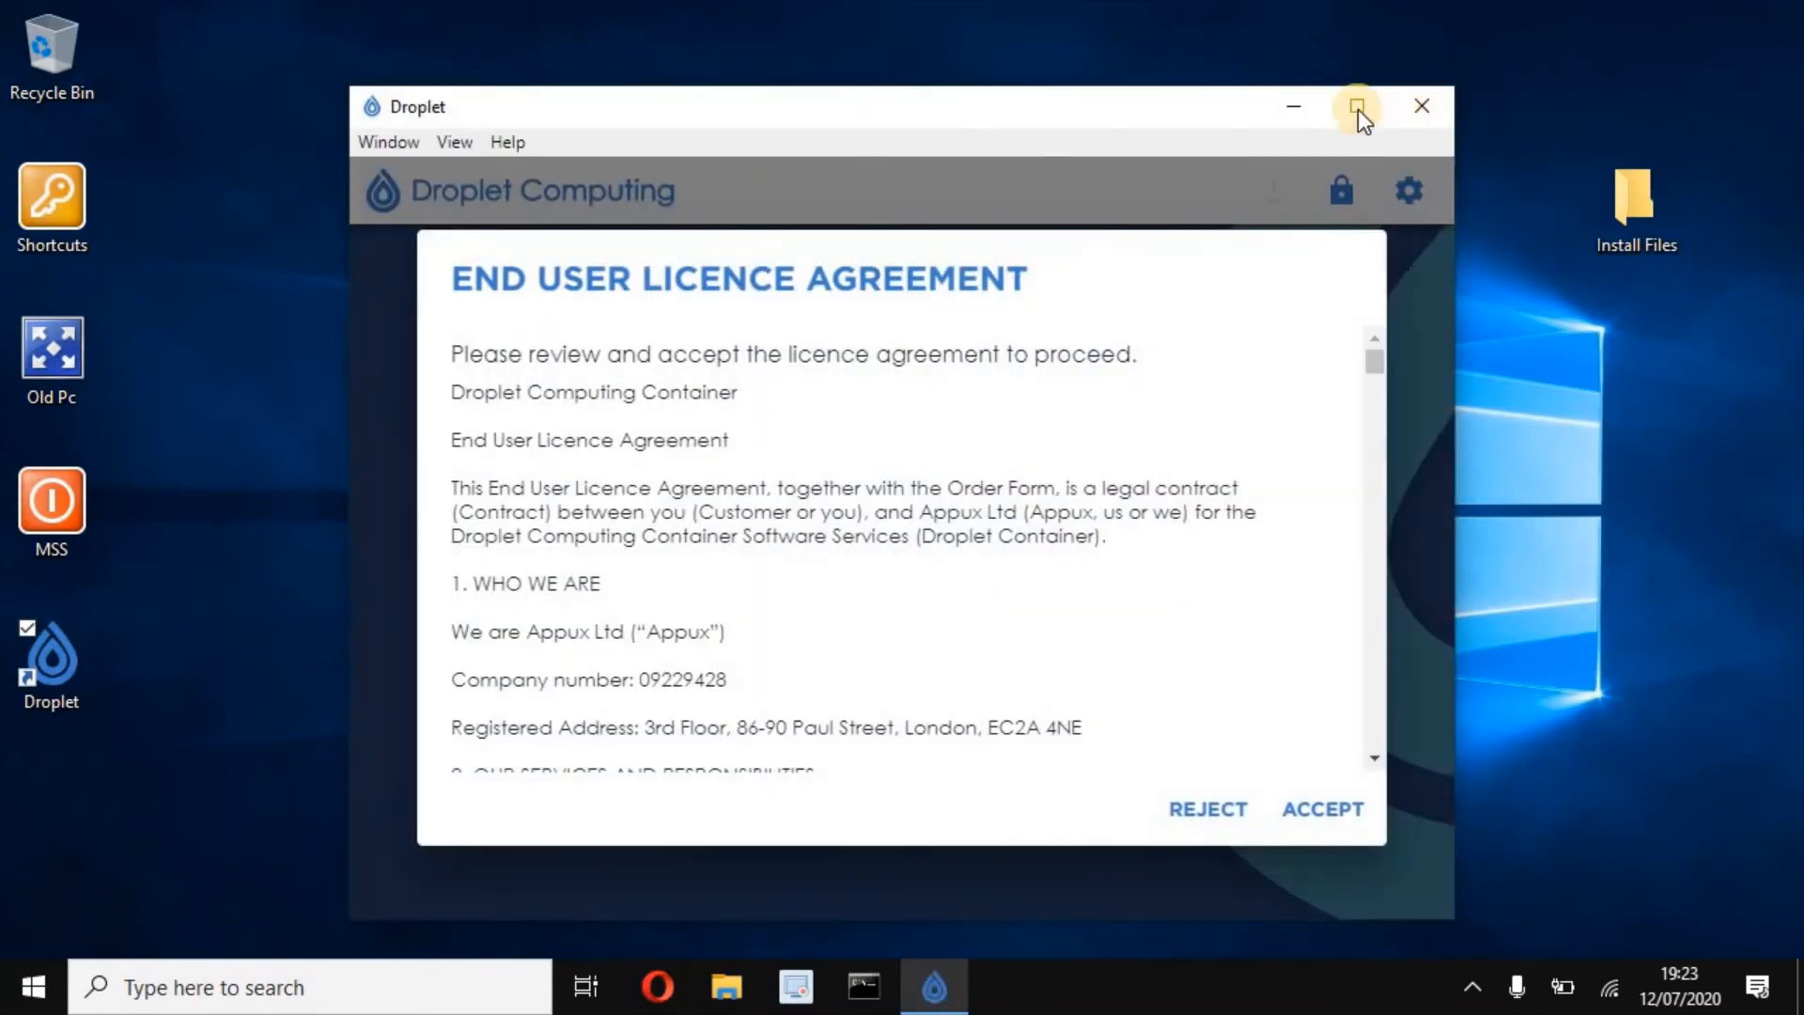
- Maximise the Droplet window, read through the End User Licence Agreement and accept it
left_click(1351, 105)
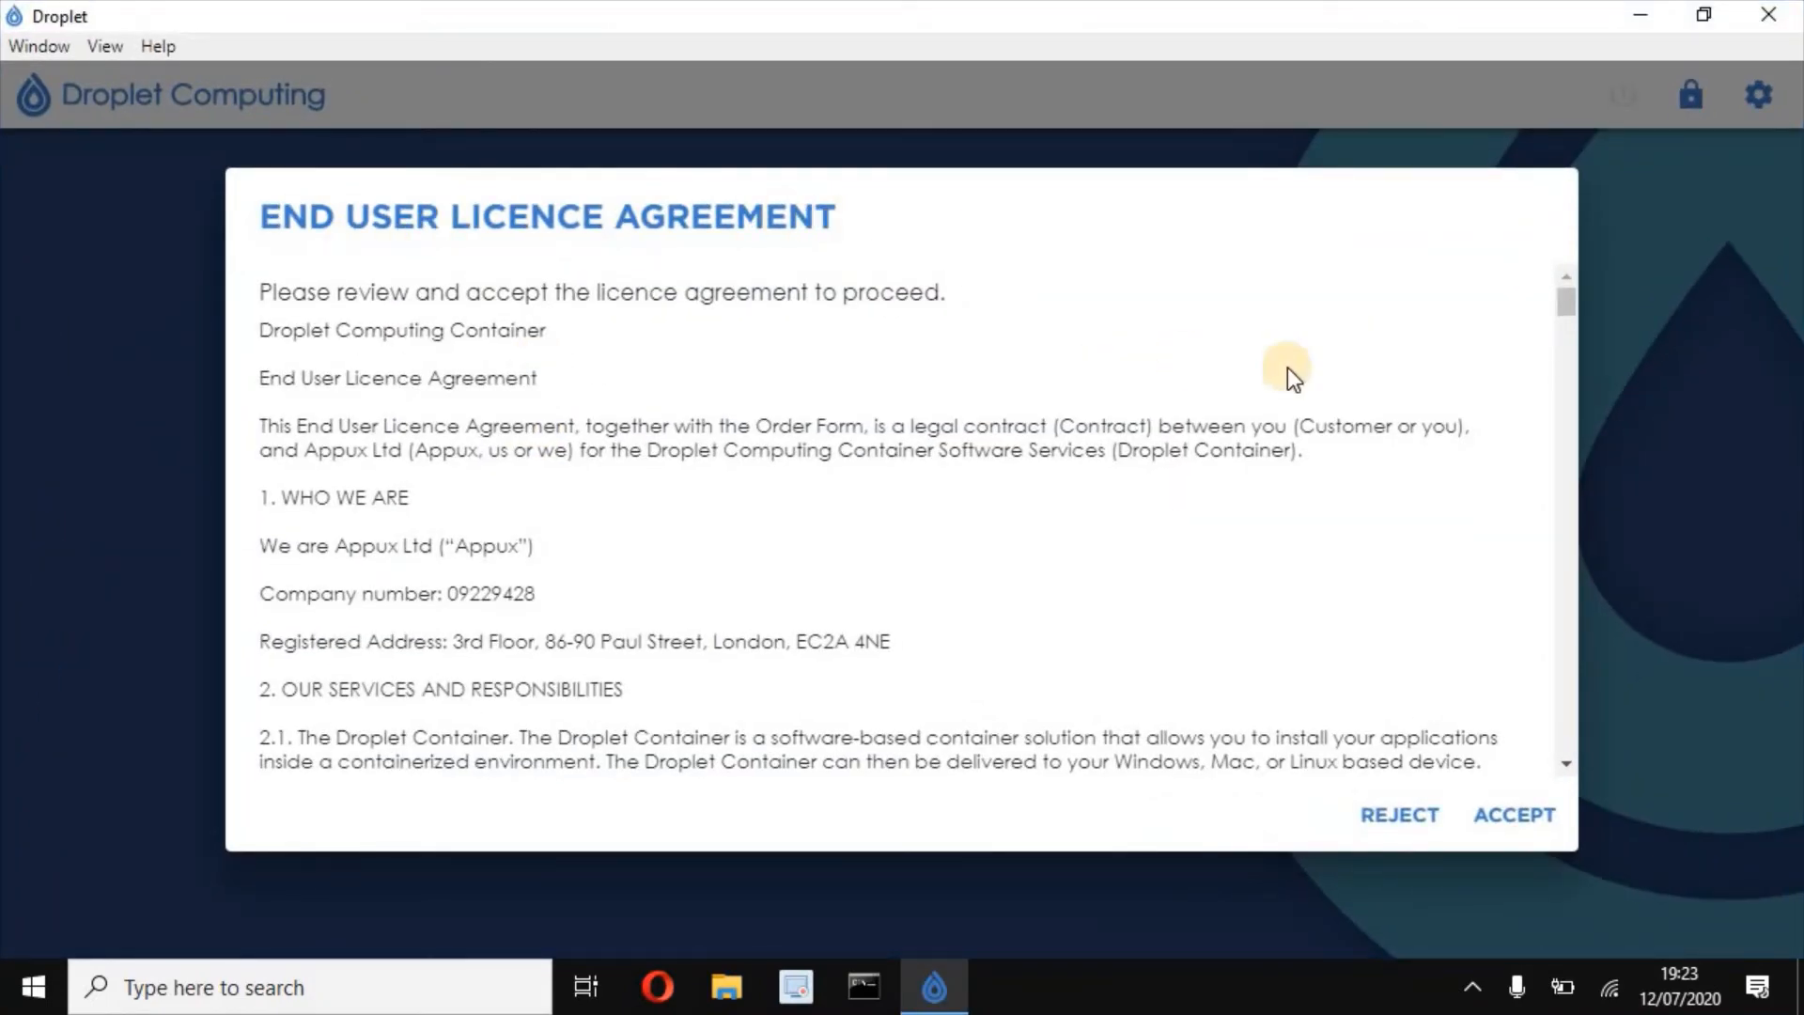
scroll(1360, 427, "down", 8)
scroll(1502, 486, "down", 15)
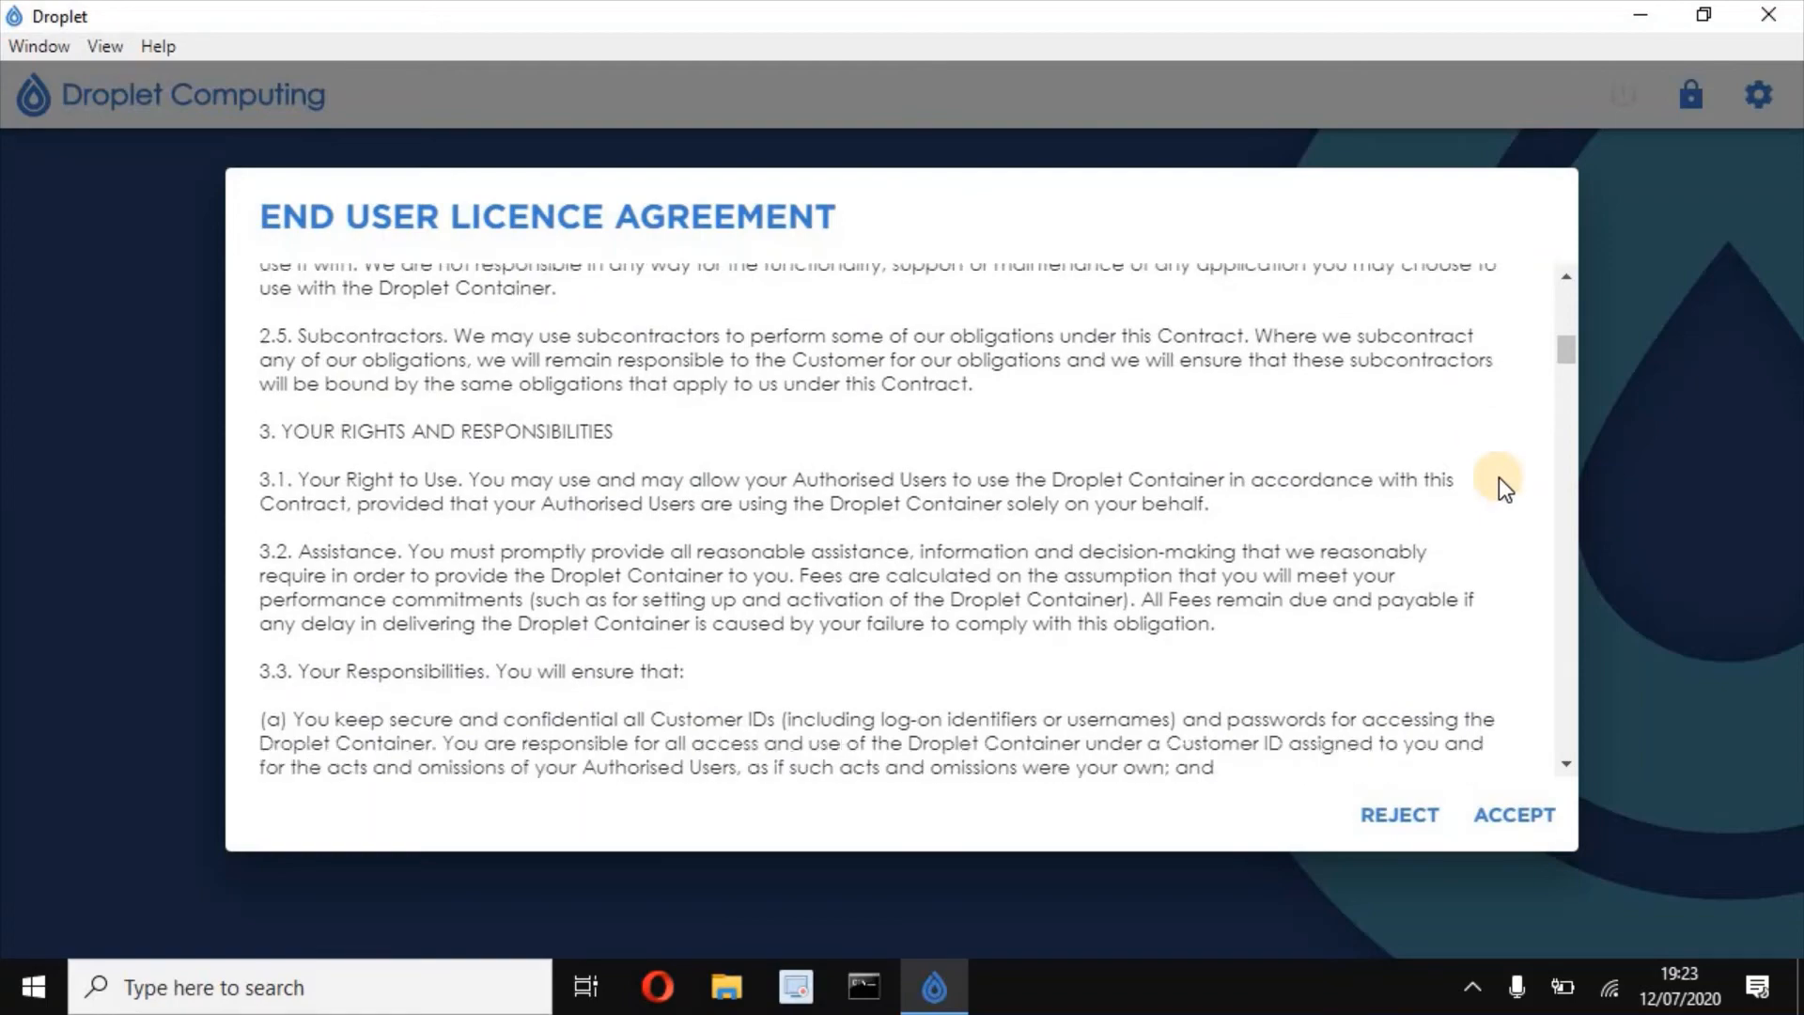
scroll(1490, 483, "down", 10)
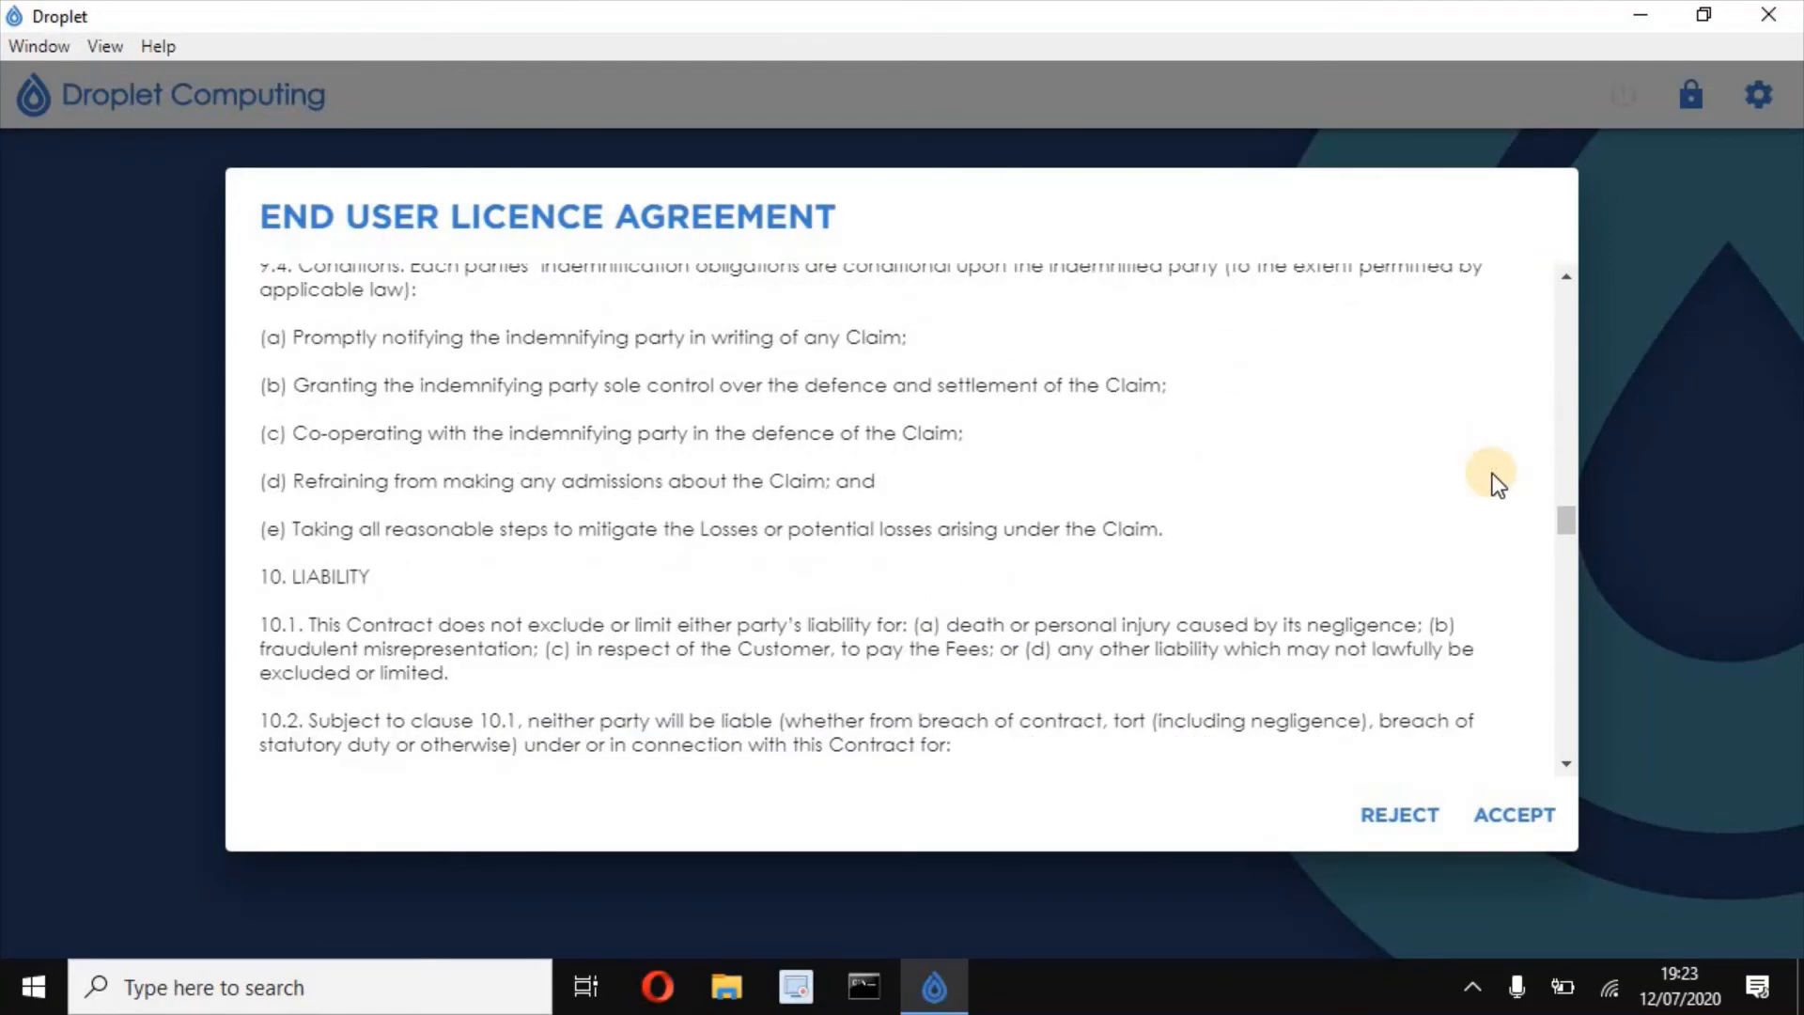
left_click(1522, 818)
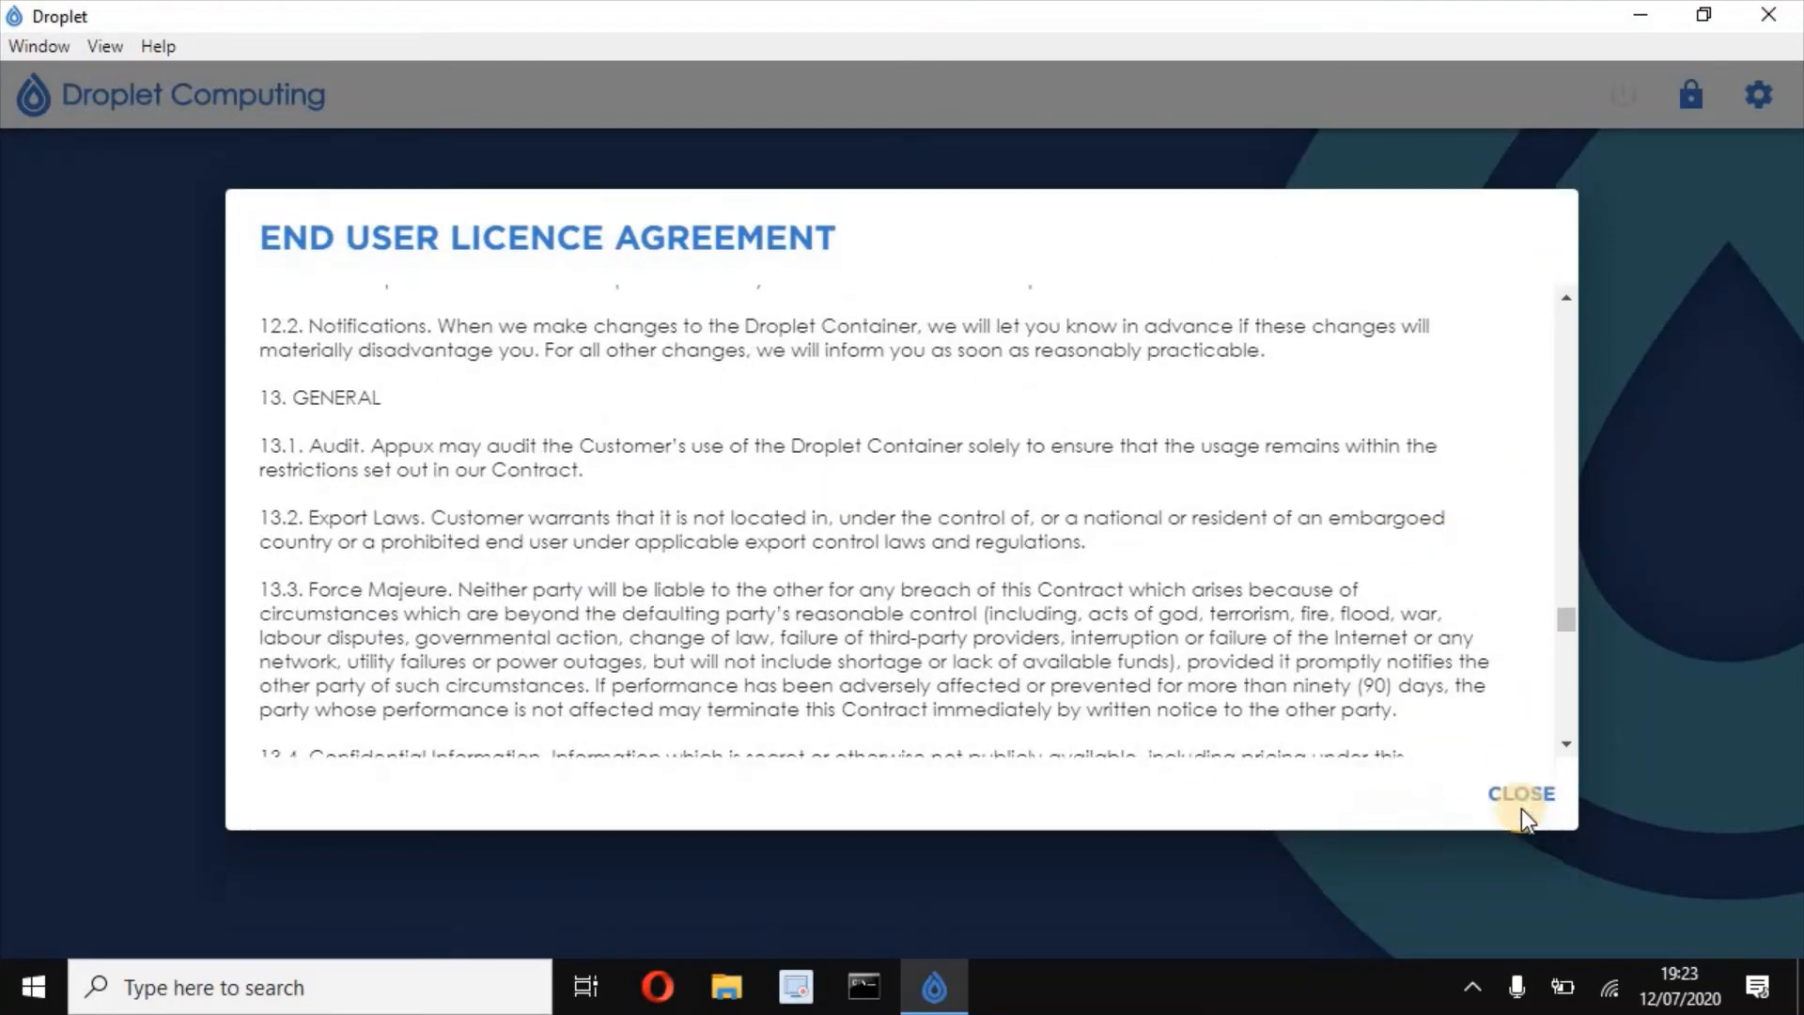
- Close the accepted licence agreement dialog
left_click(1521, 814)
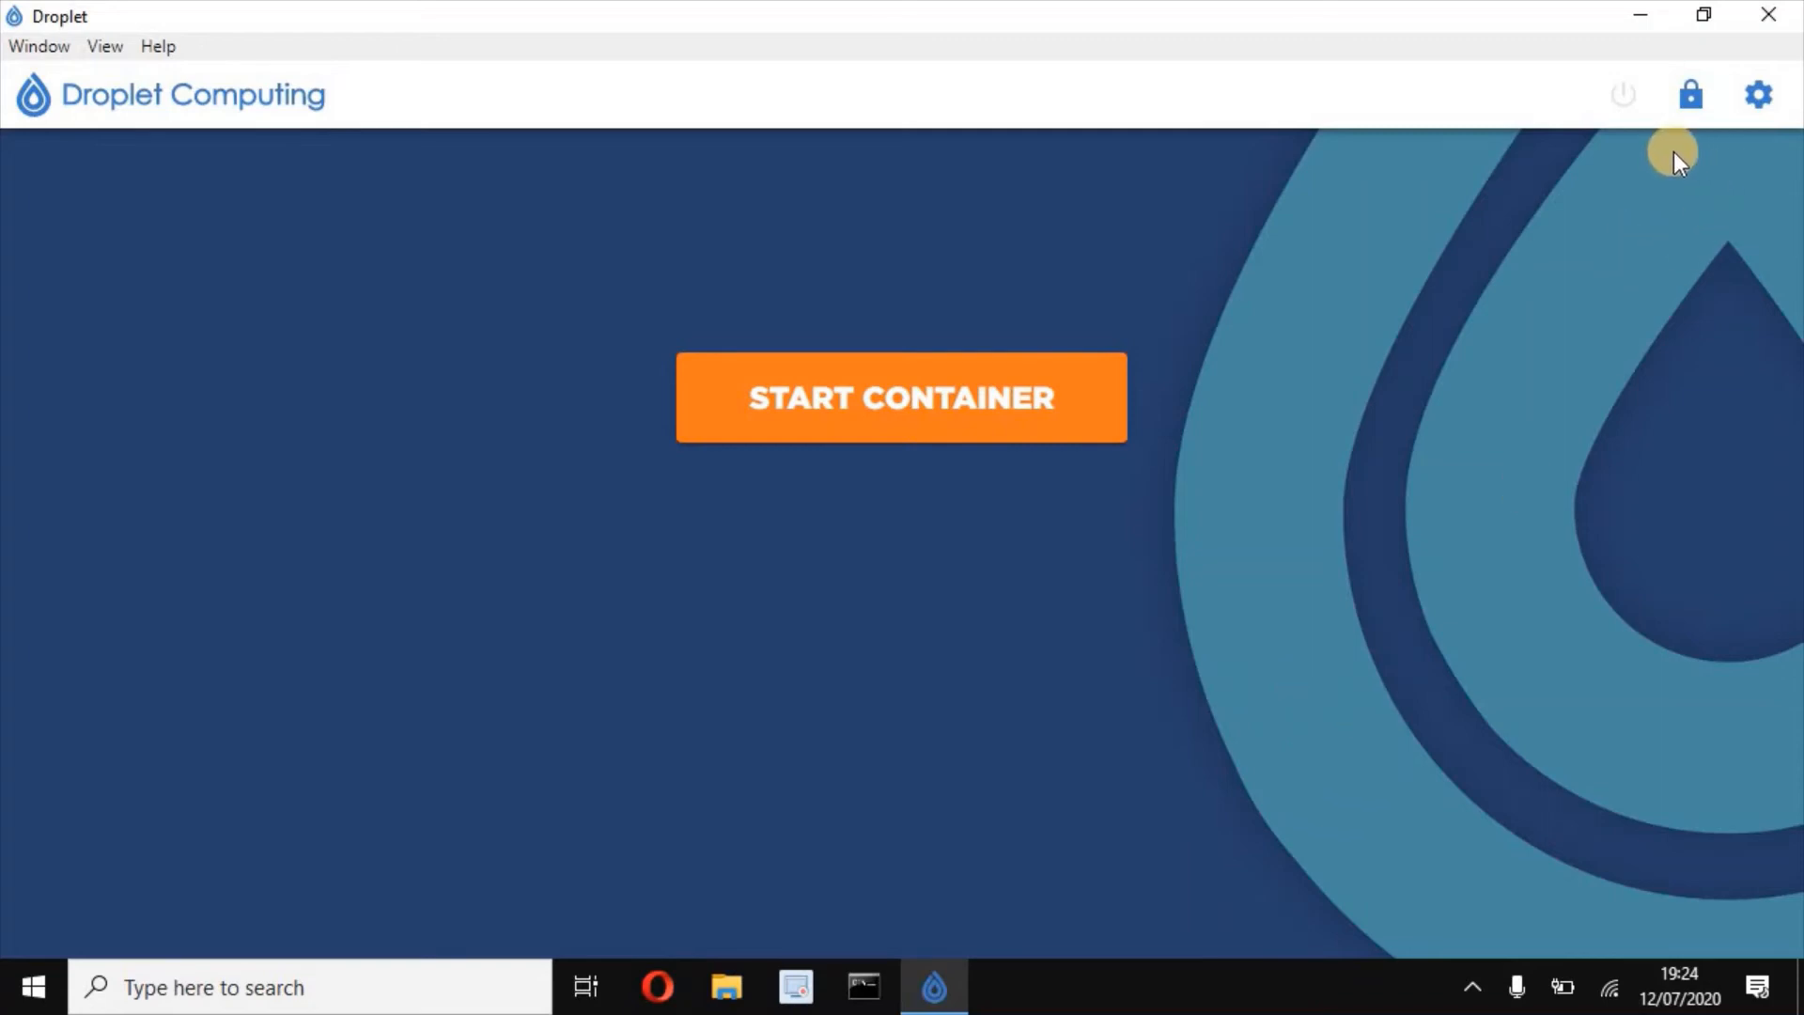
- In container settings, choose DCI-M-32v1.1.droplet from the .Droplet Images folder as the image file
left_click(1761, 100)
left_click(1464, 942)
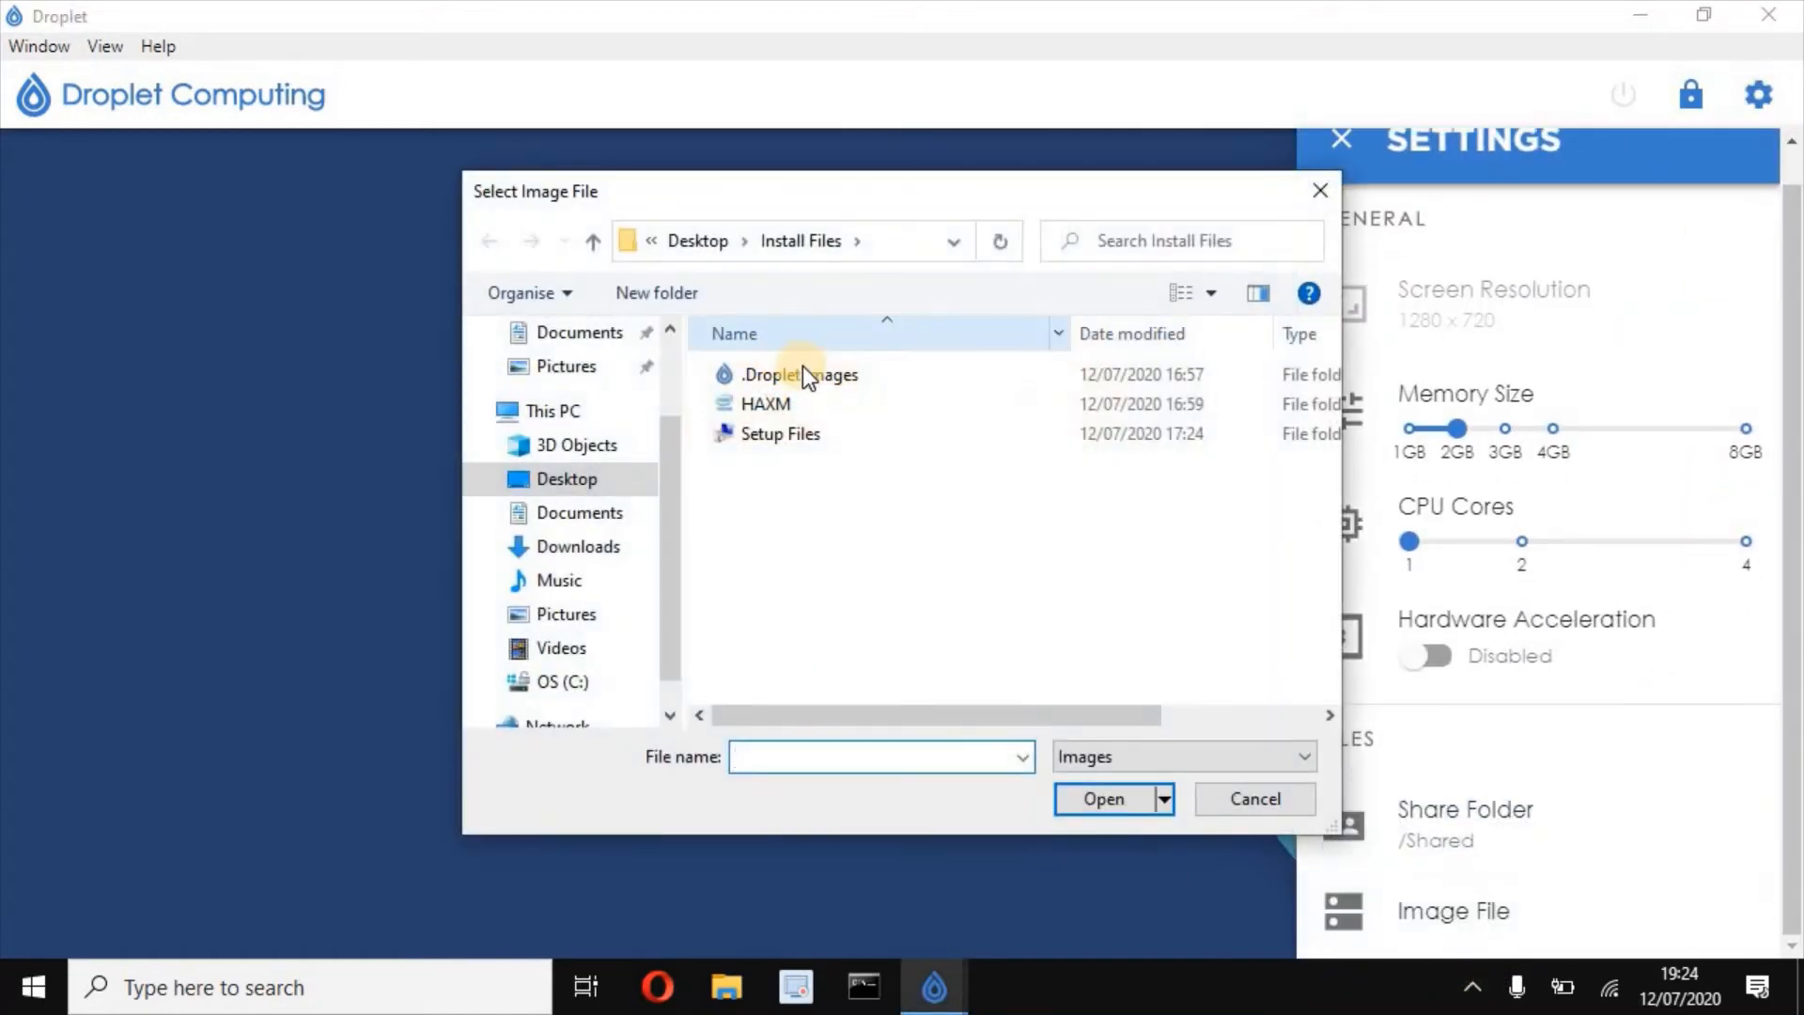
left_click(804, 371)
left_click(815, 374)
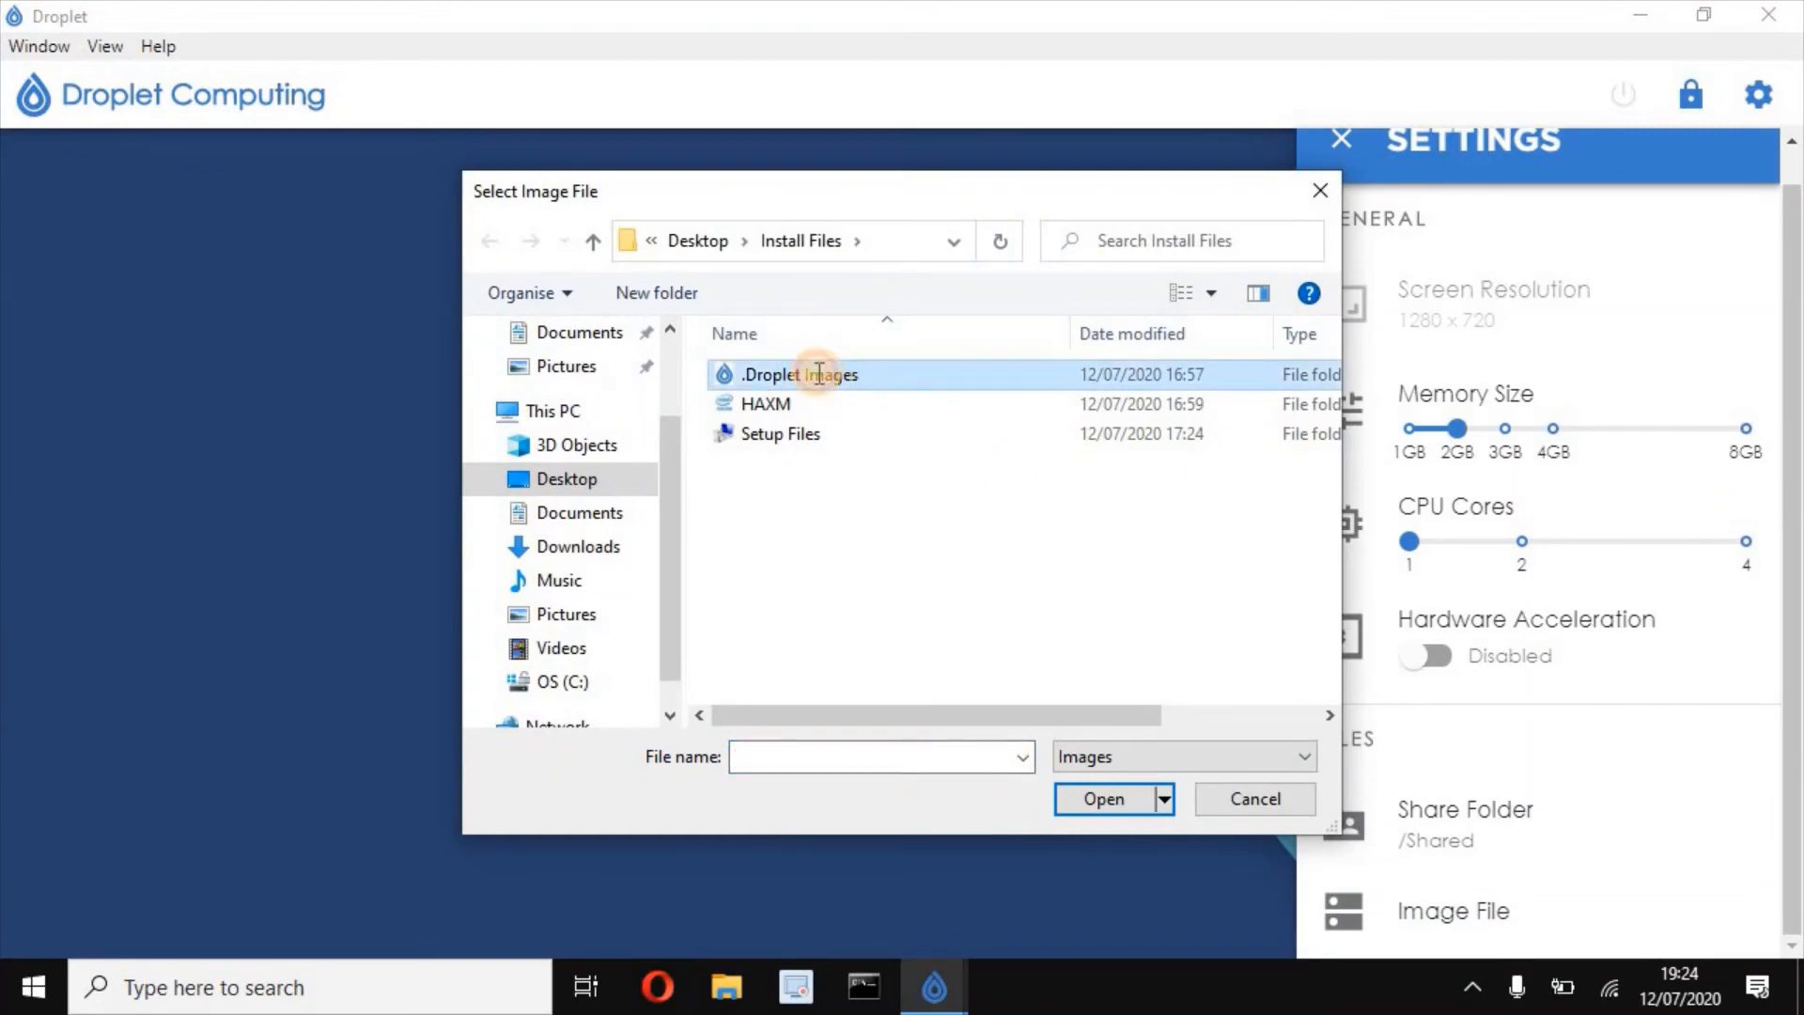
double_click(723, 374)
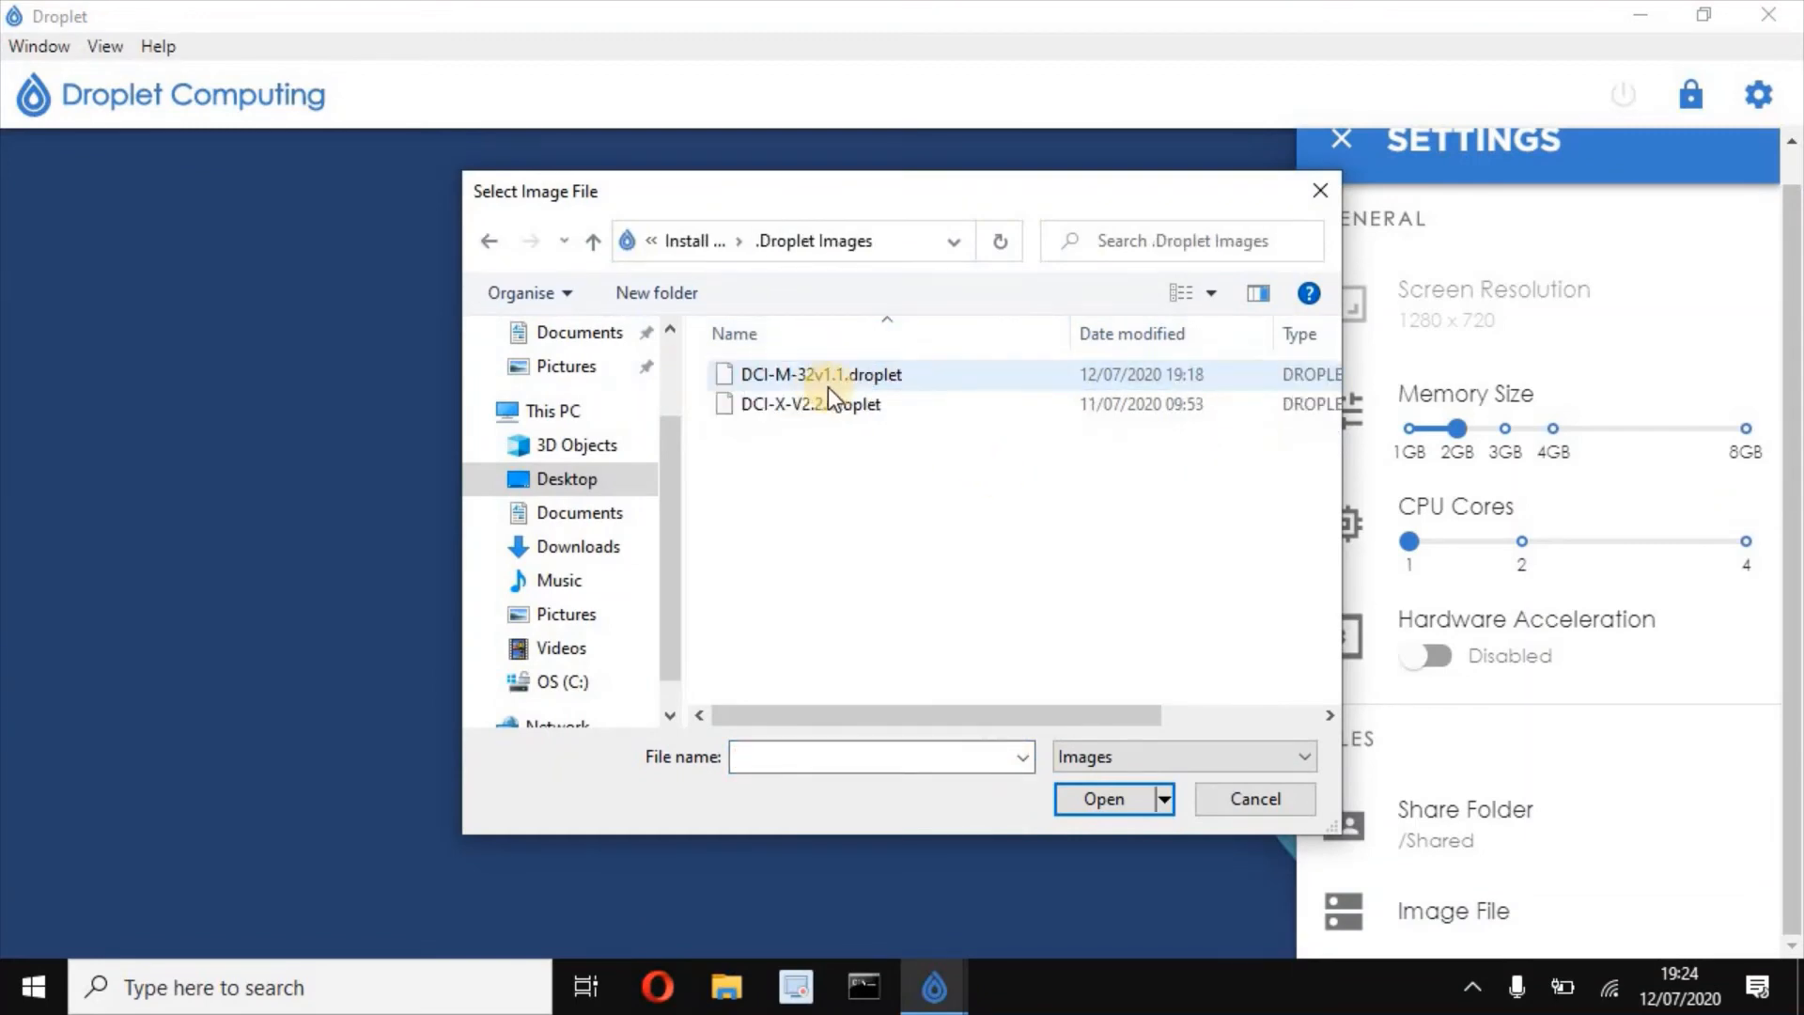
left_click(752, 381)
left_click(1107, 798)
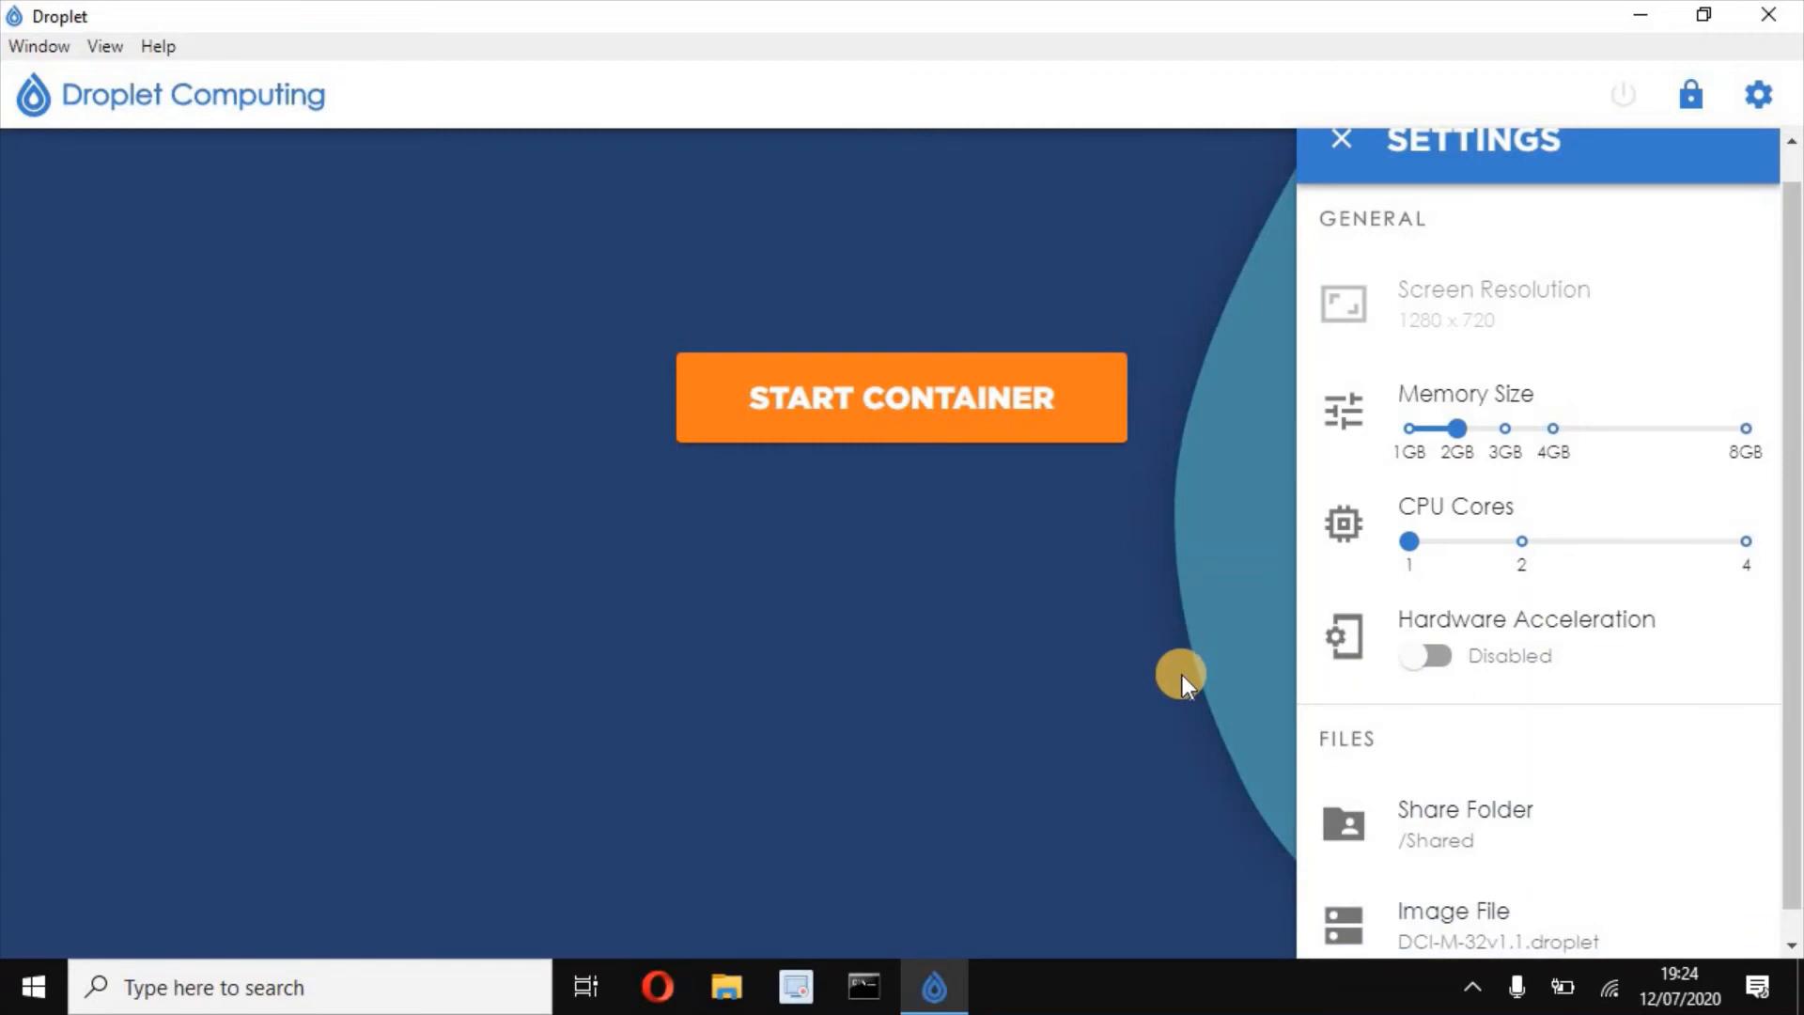
- Turn on hardware acceleration, assign 2 CPU cores and 4GB memory, and close Settings
left_click(1426, 658)
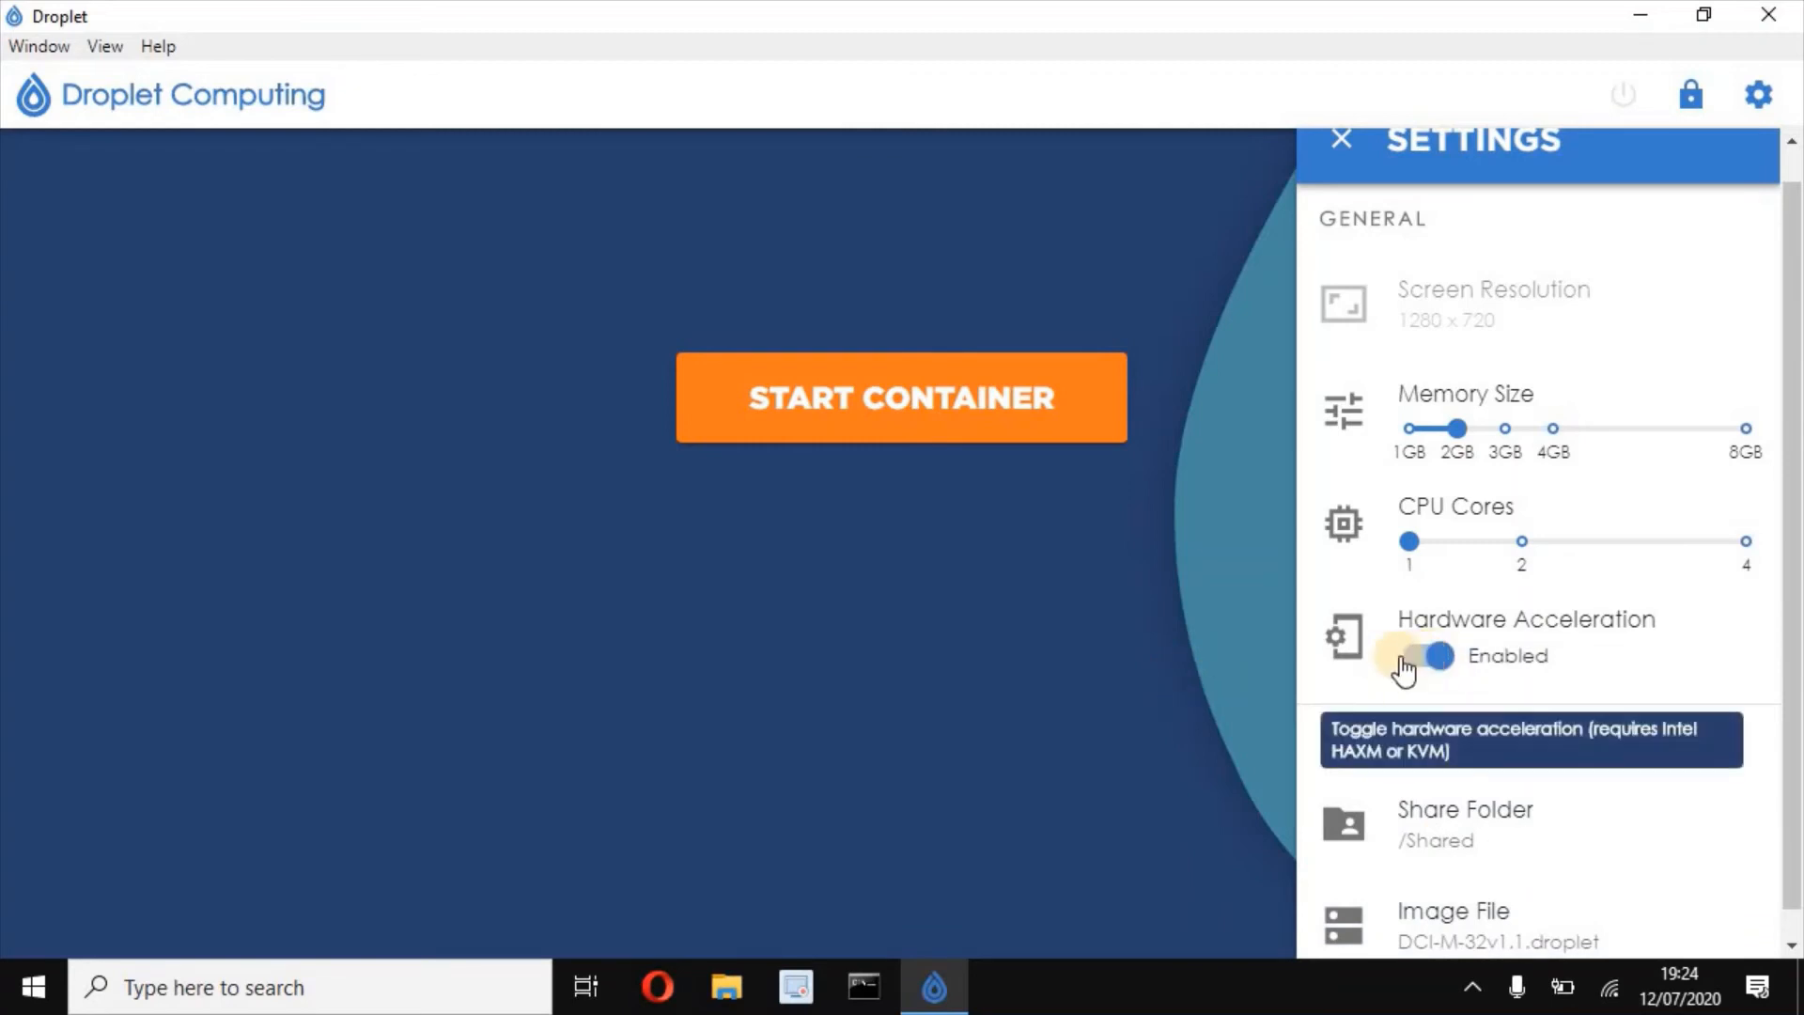
left_click(1522, 543)
left_click(1554, 428)
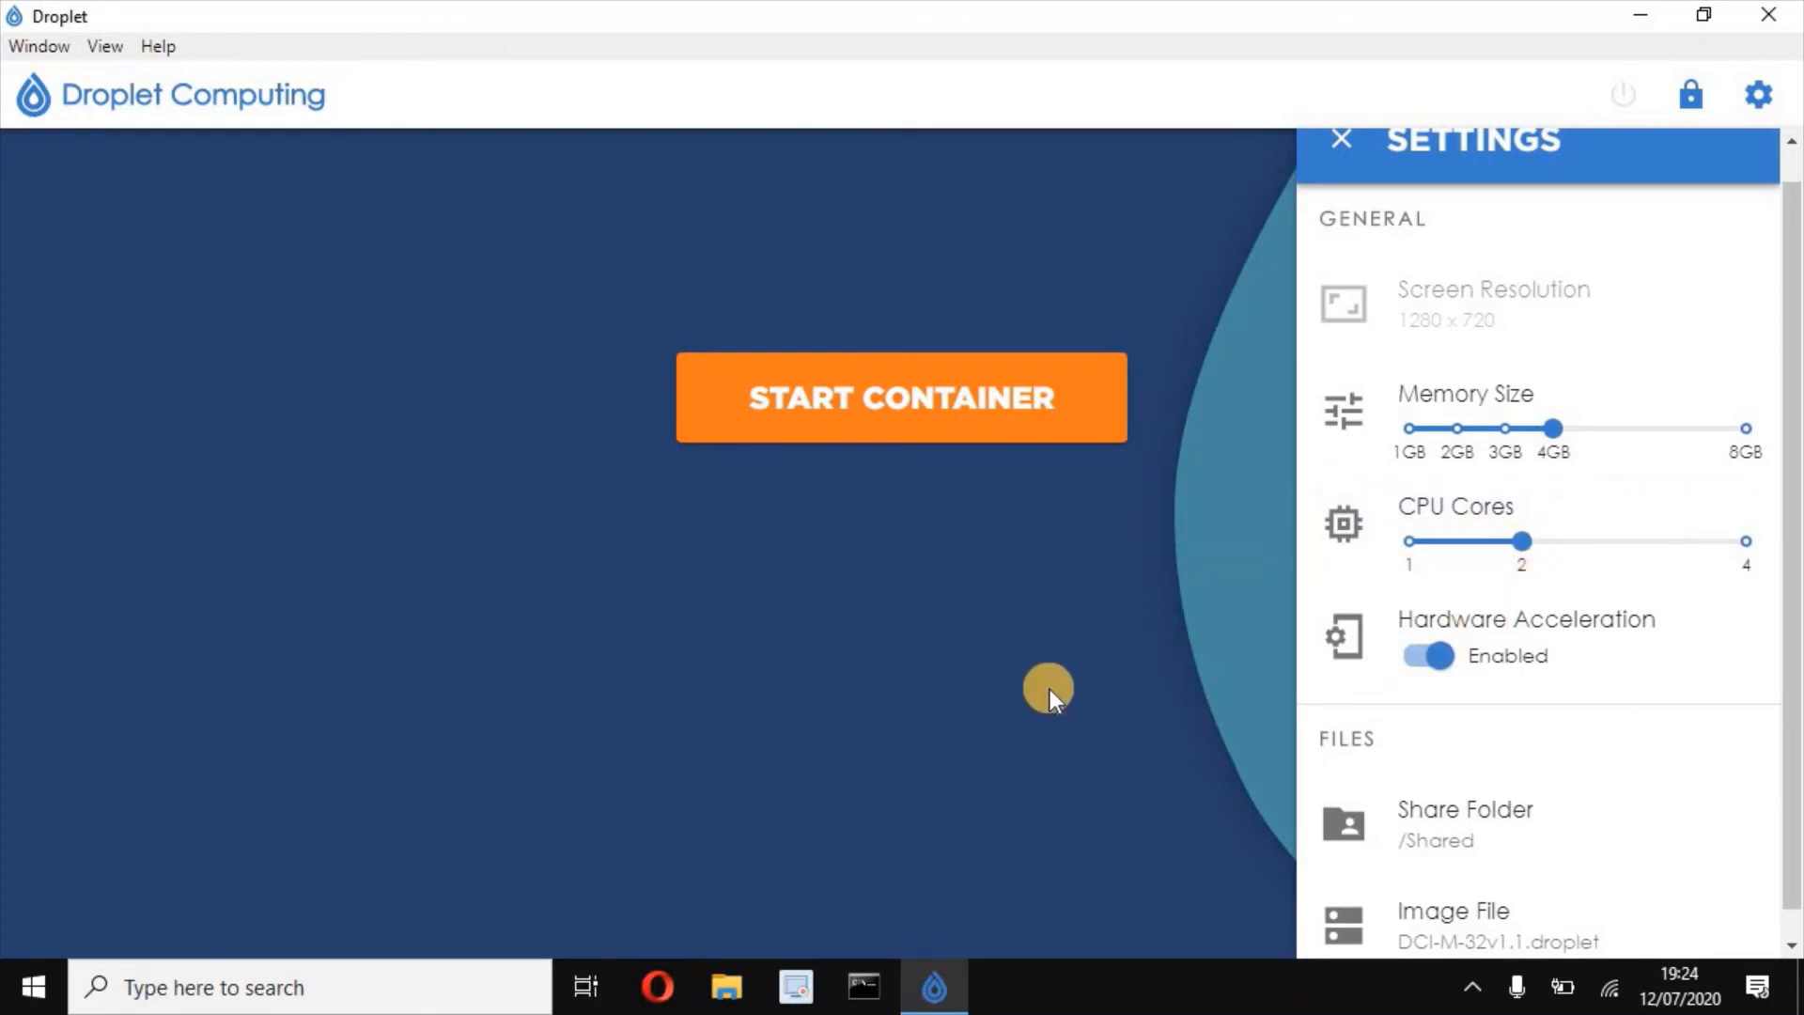
left_click(1342, 136)
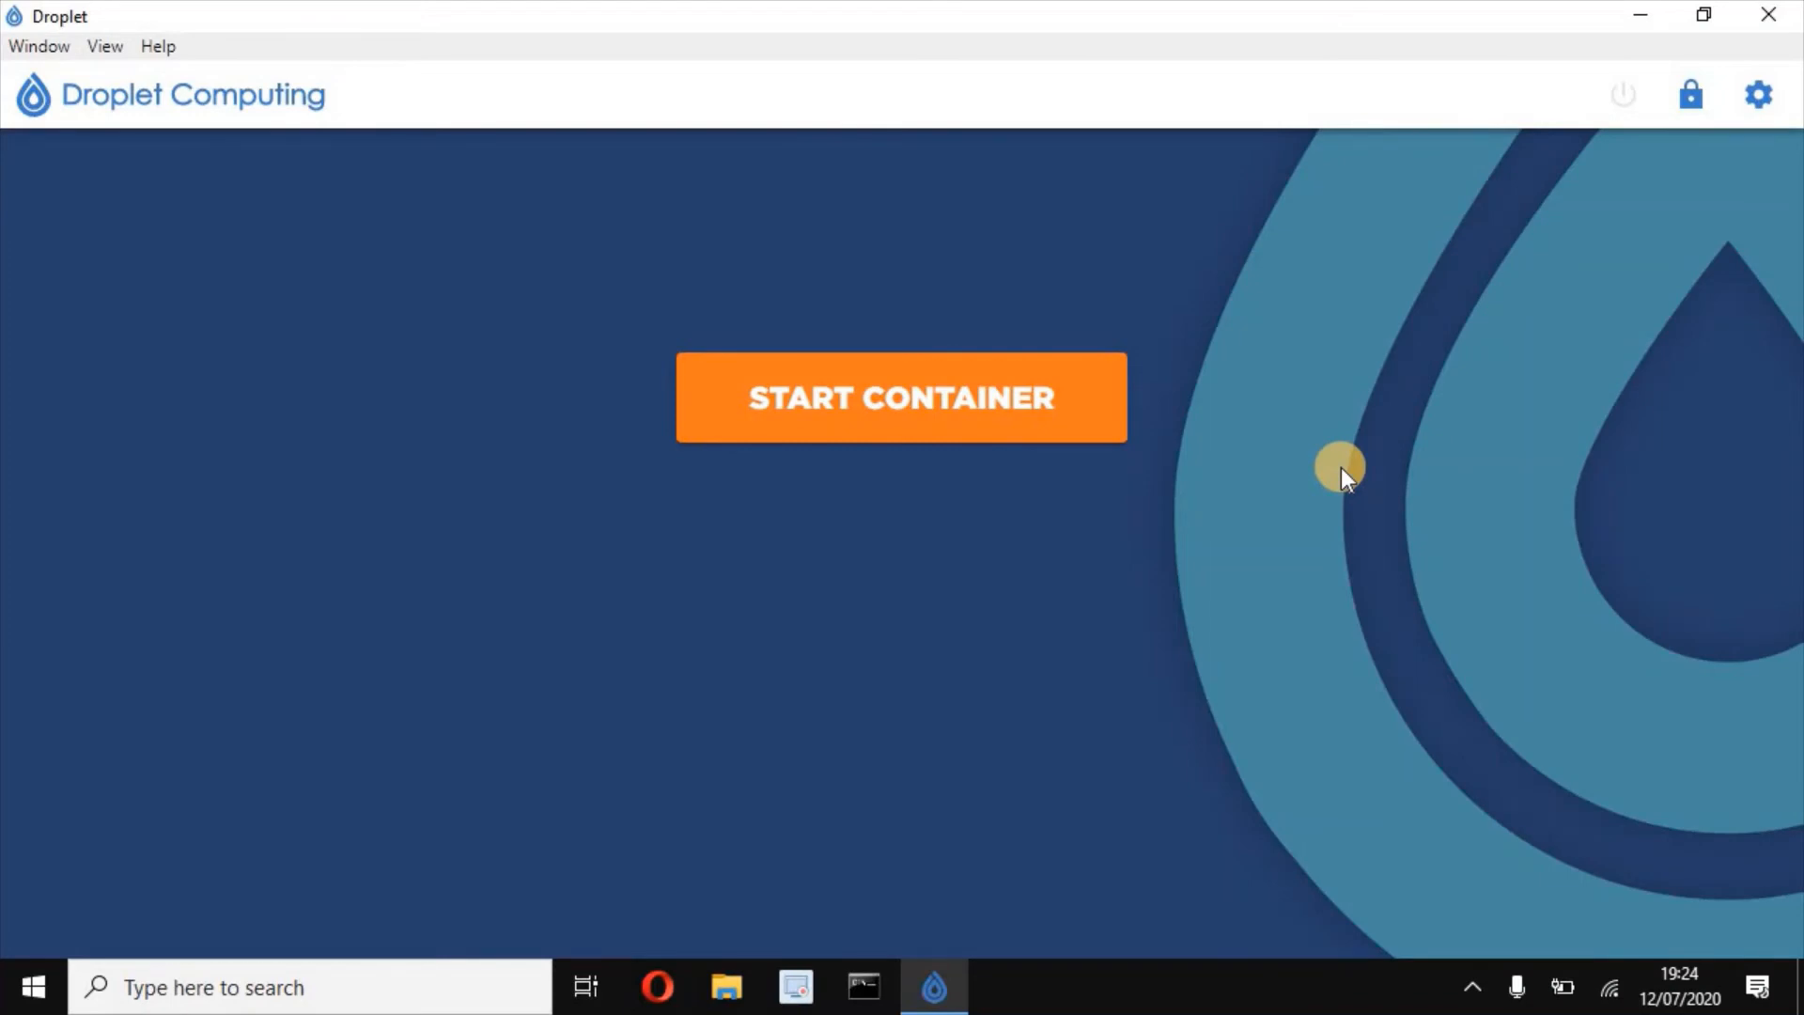
- Recheck the container settings, then start the container until the Notepad app tile appears
left_click(1759, 94)
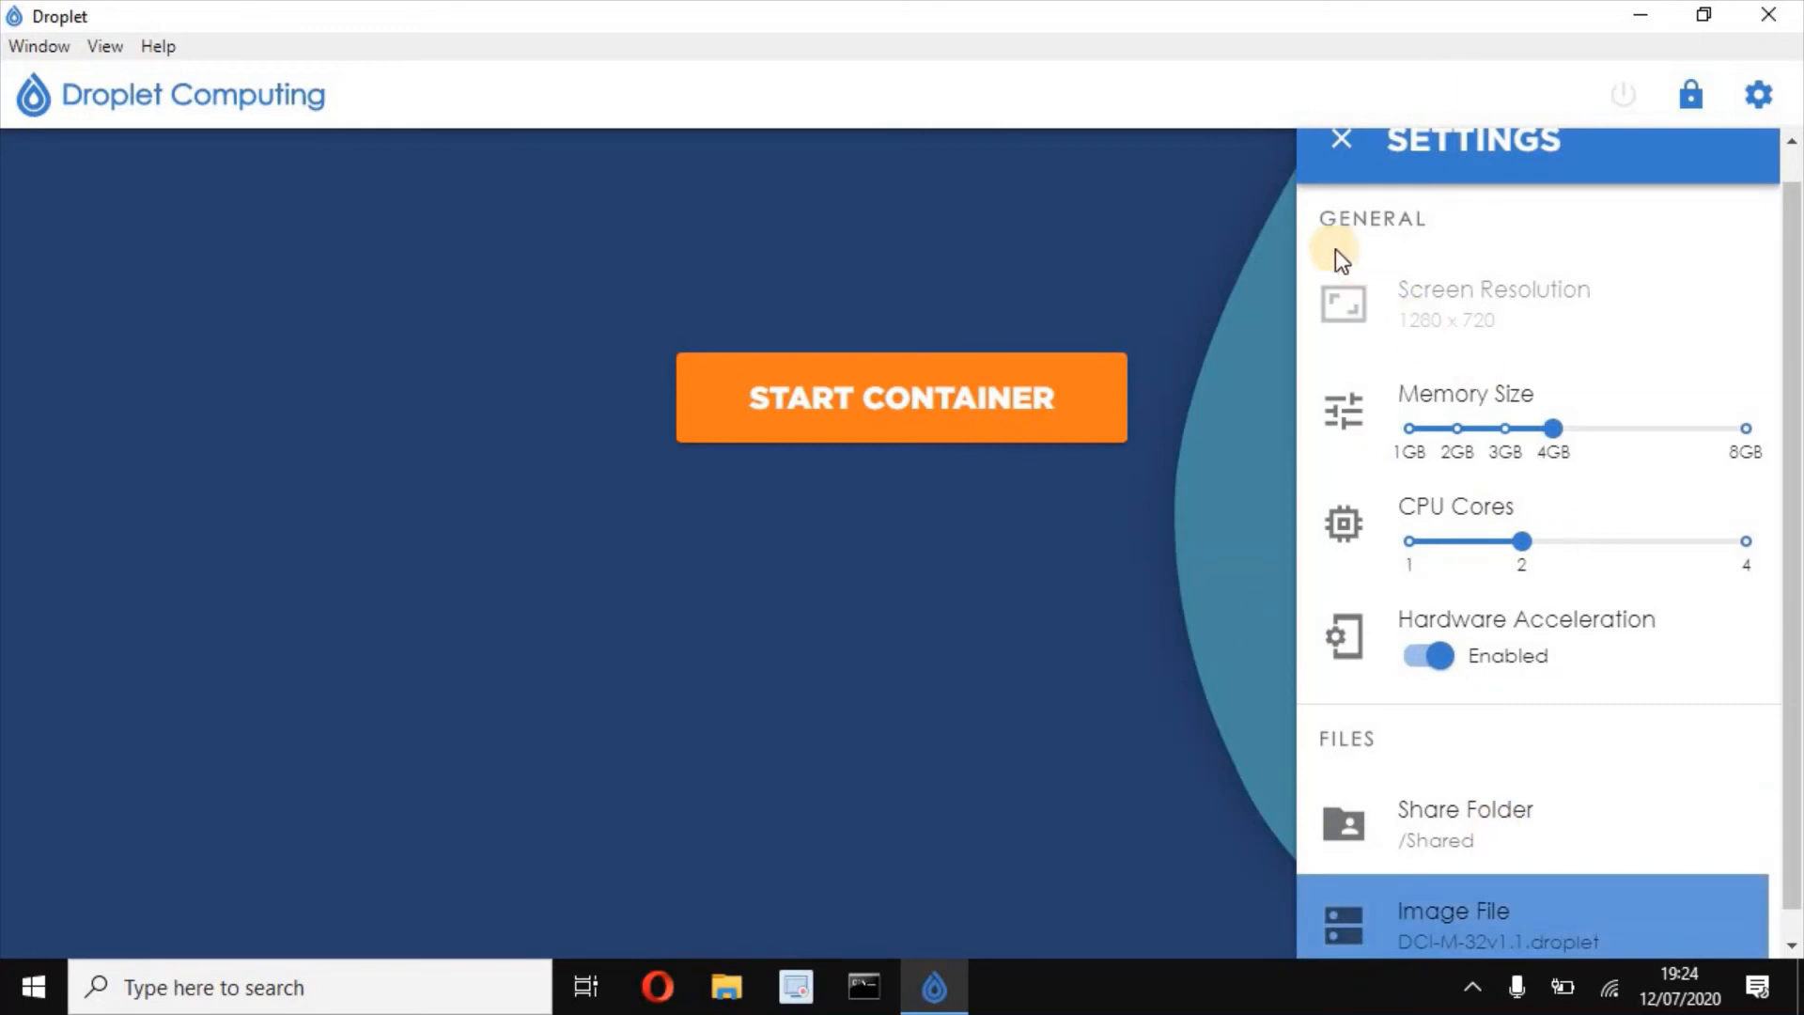
left_click(1331, 136)
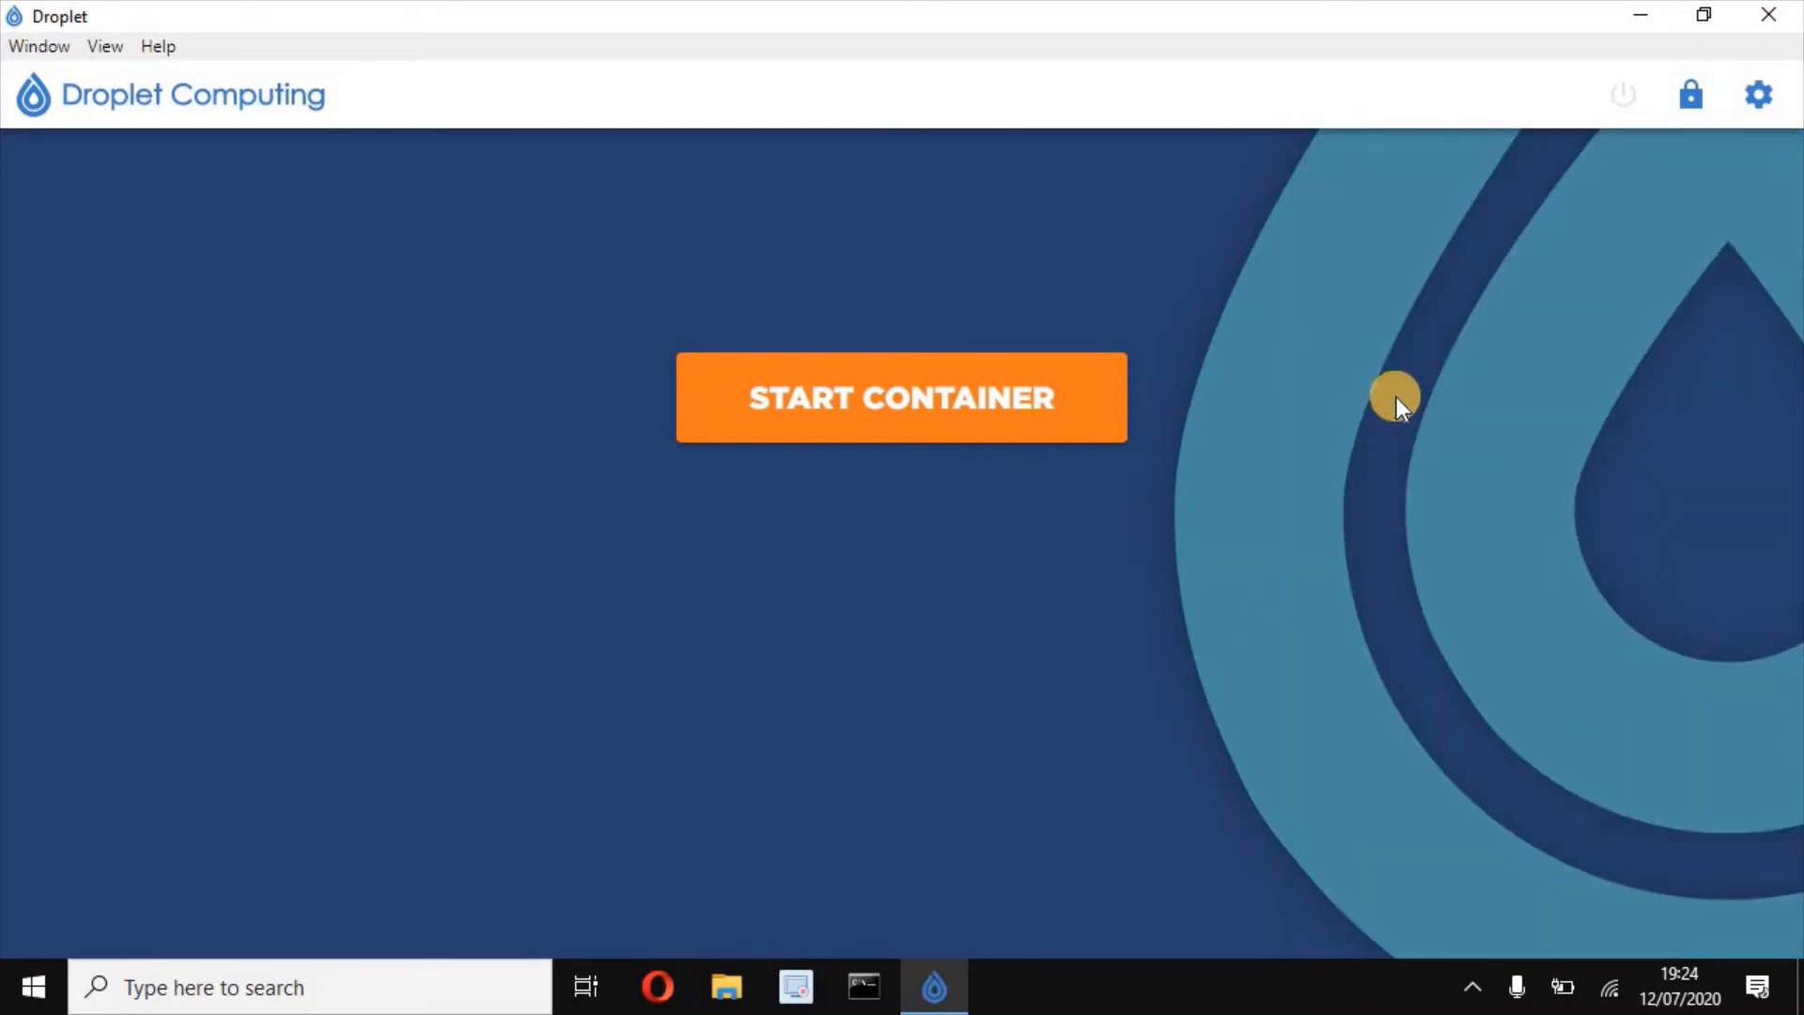
left_click(926, 404)
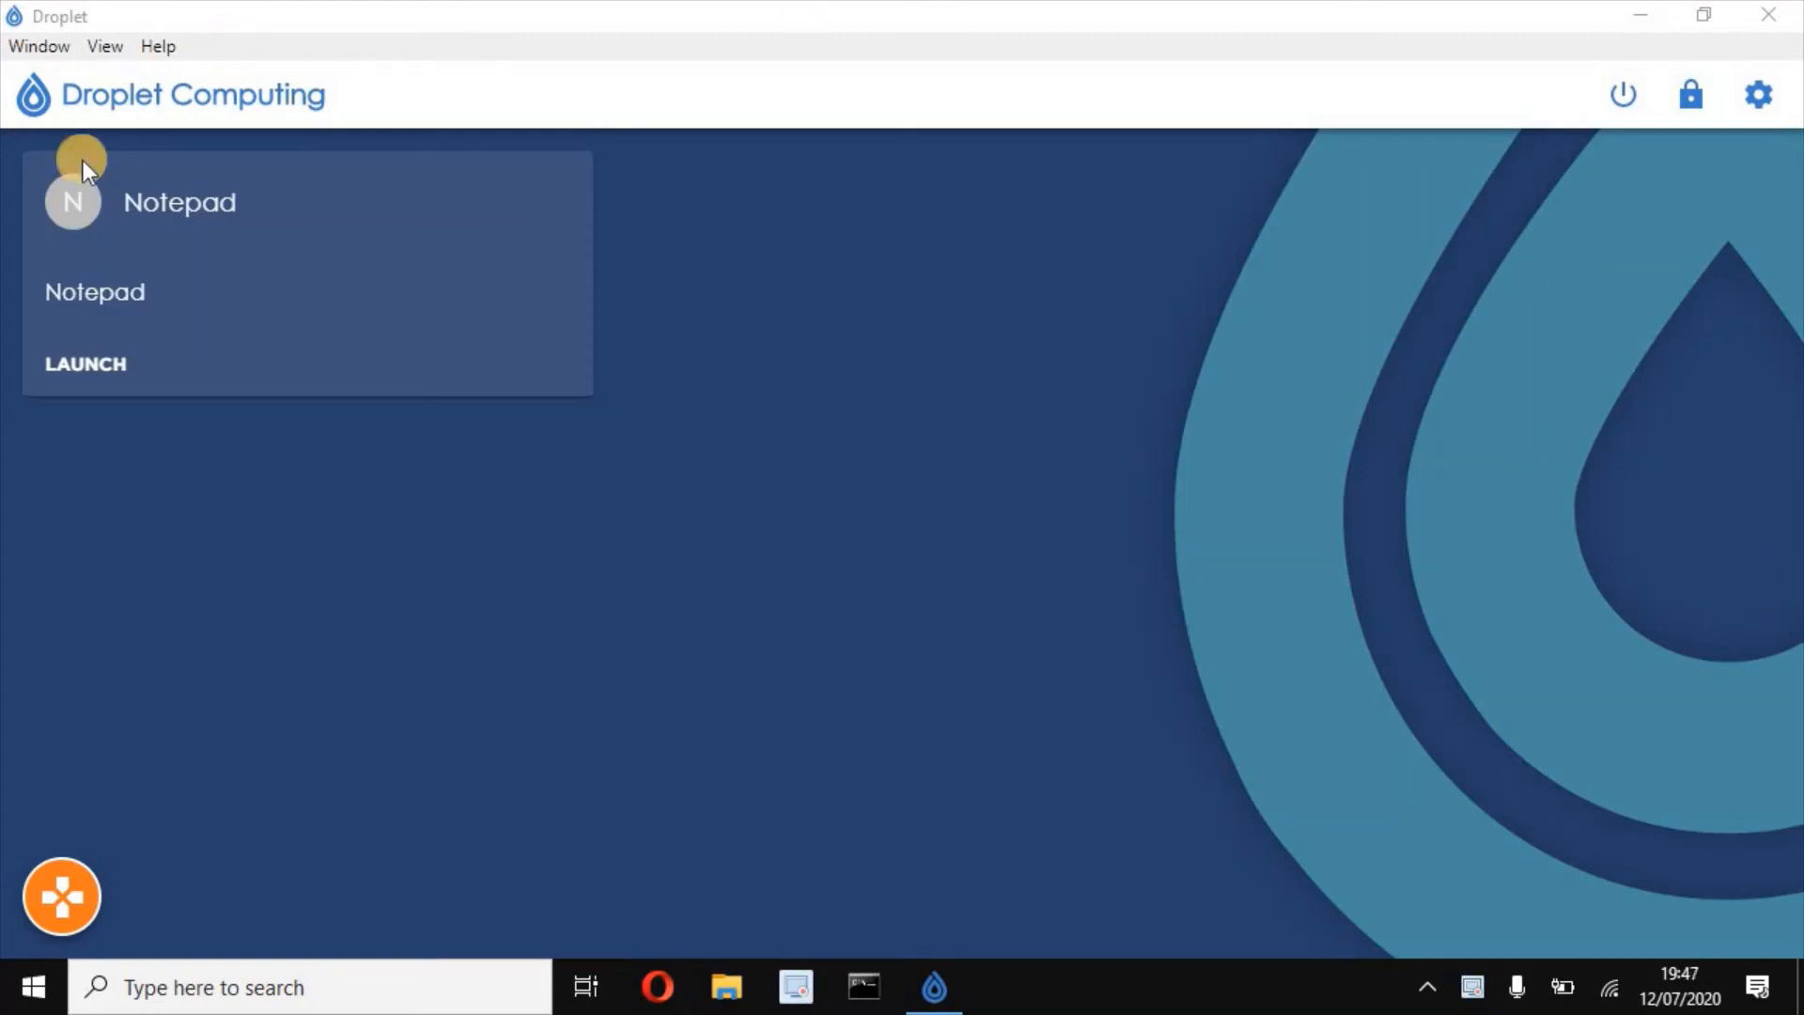
left_click(94, 365)
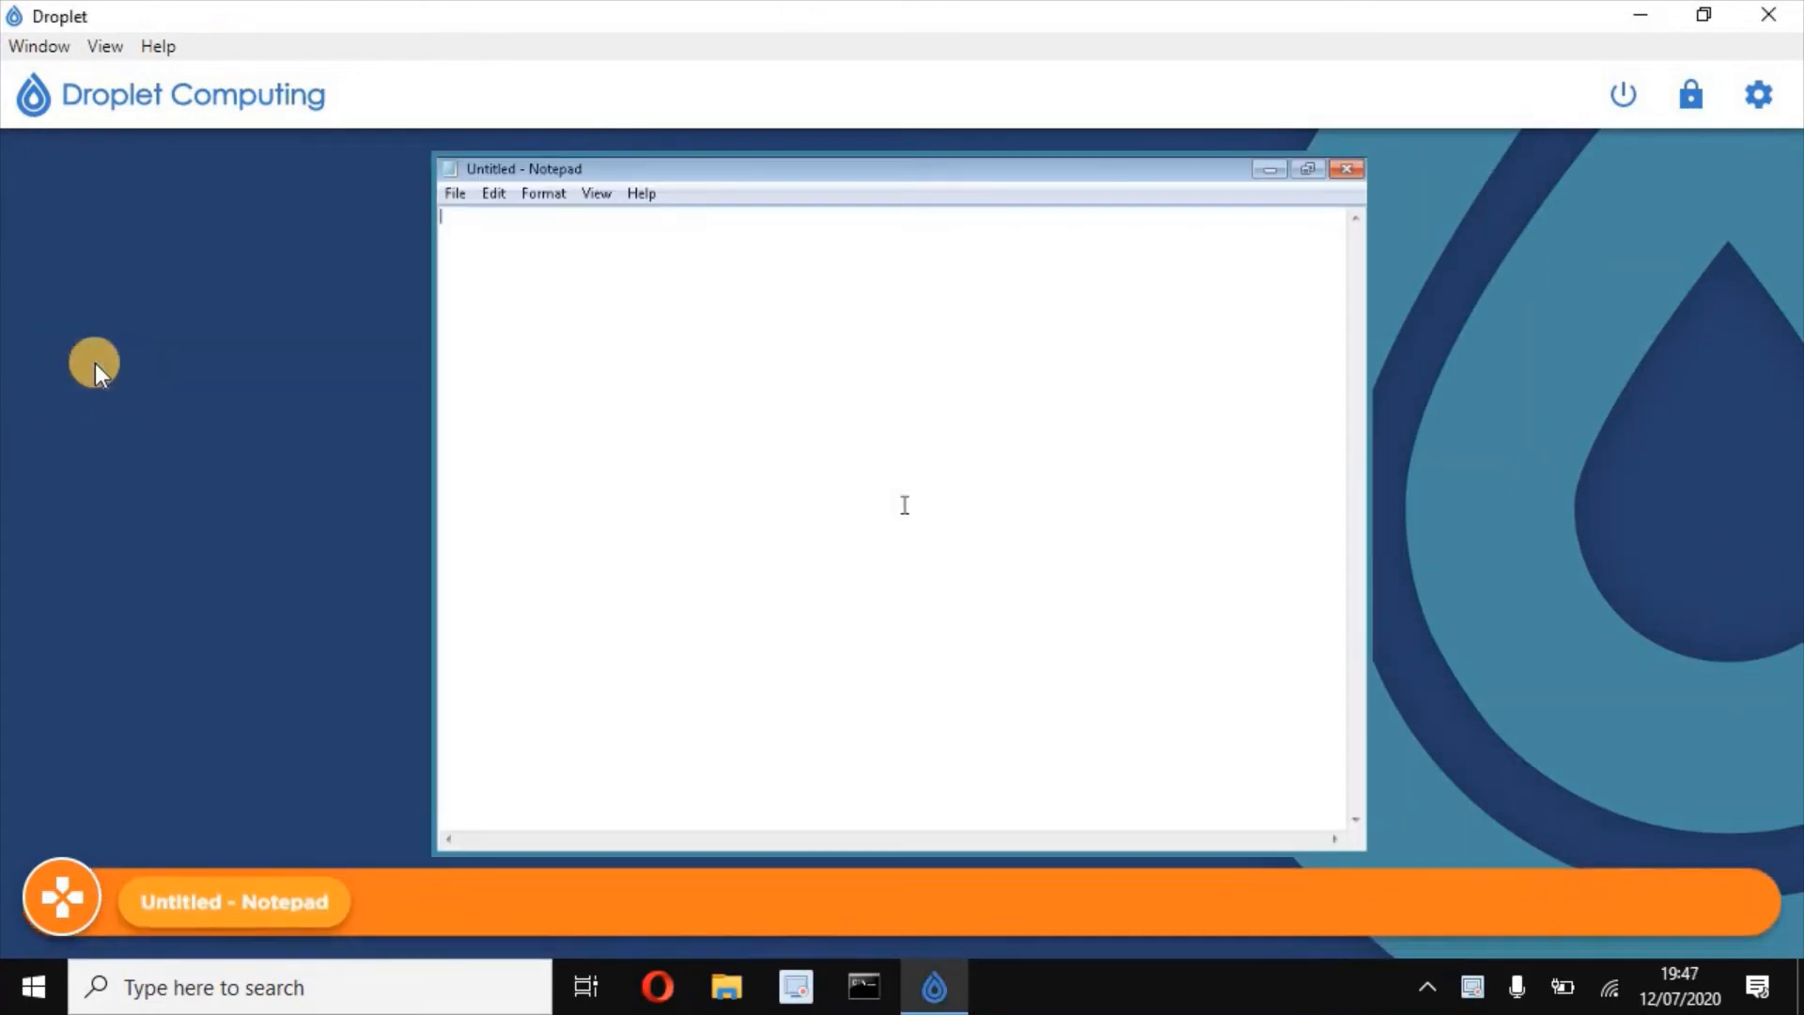
left_click(1346, 169)
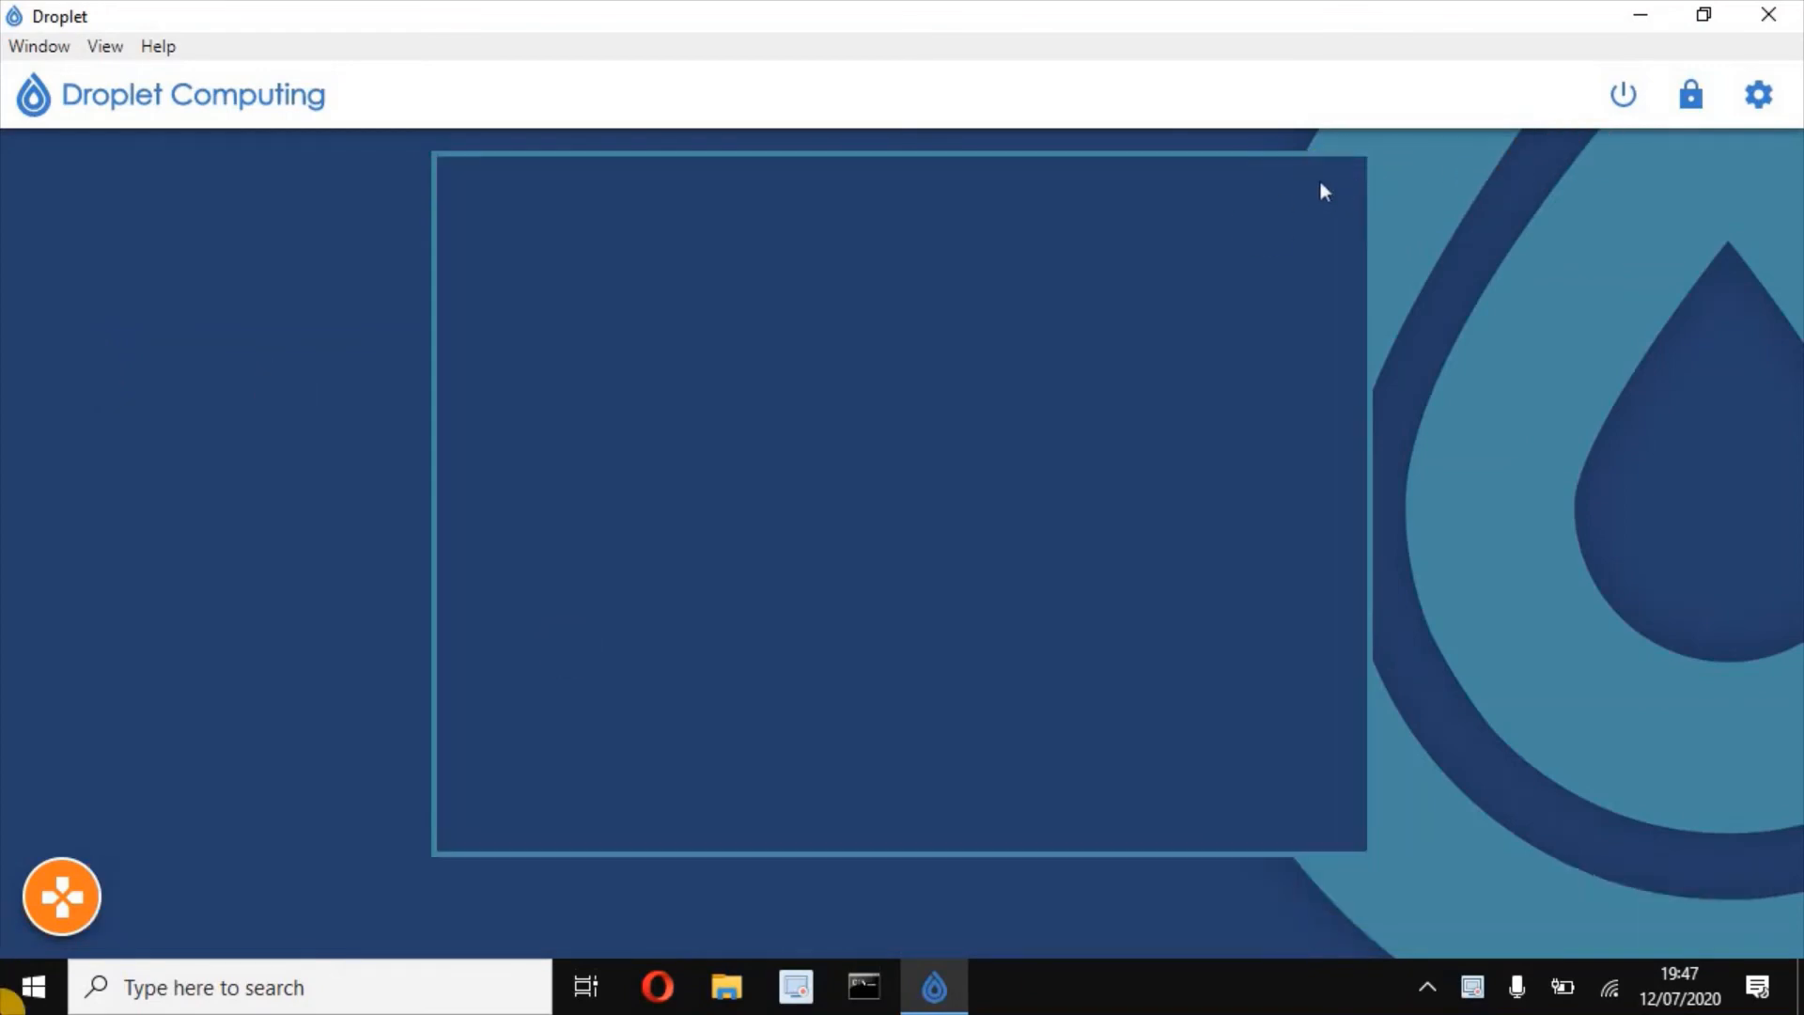
mouse_move(61, 896)
left_click(173, 810)
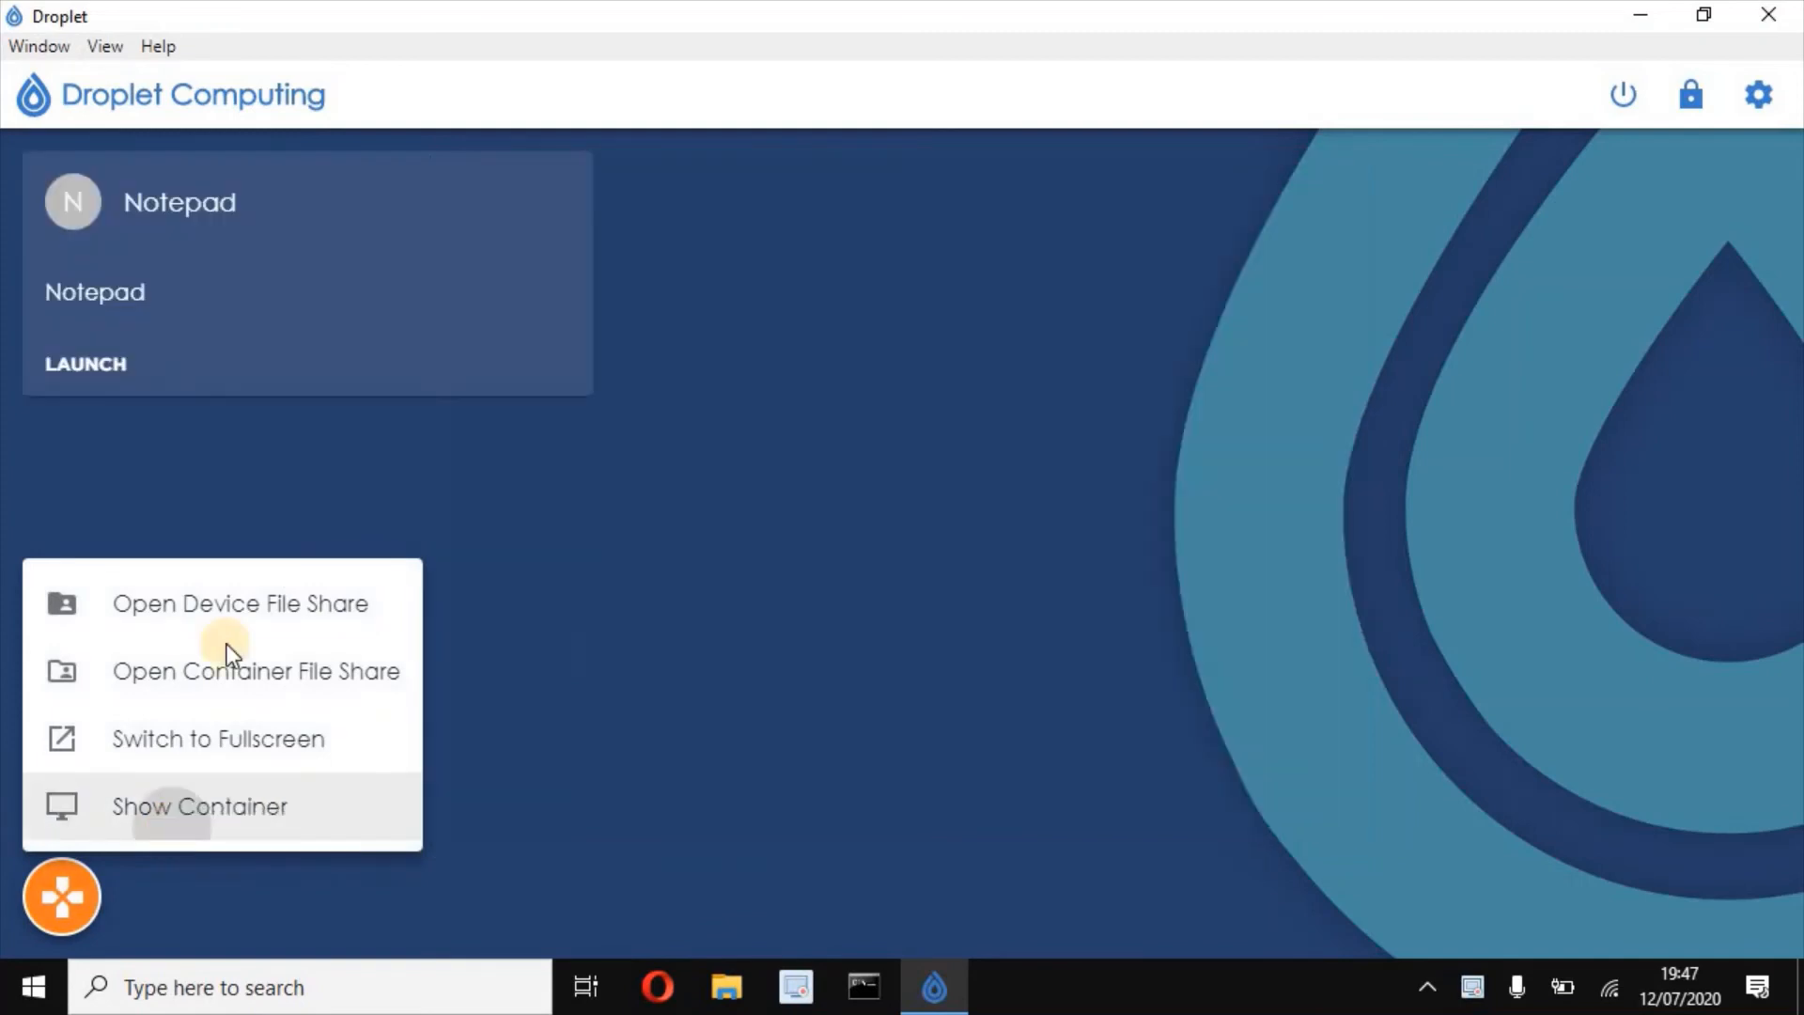
left_click(94, 374)
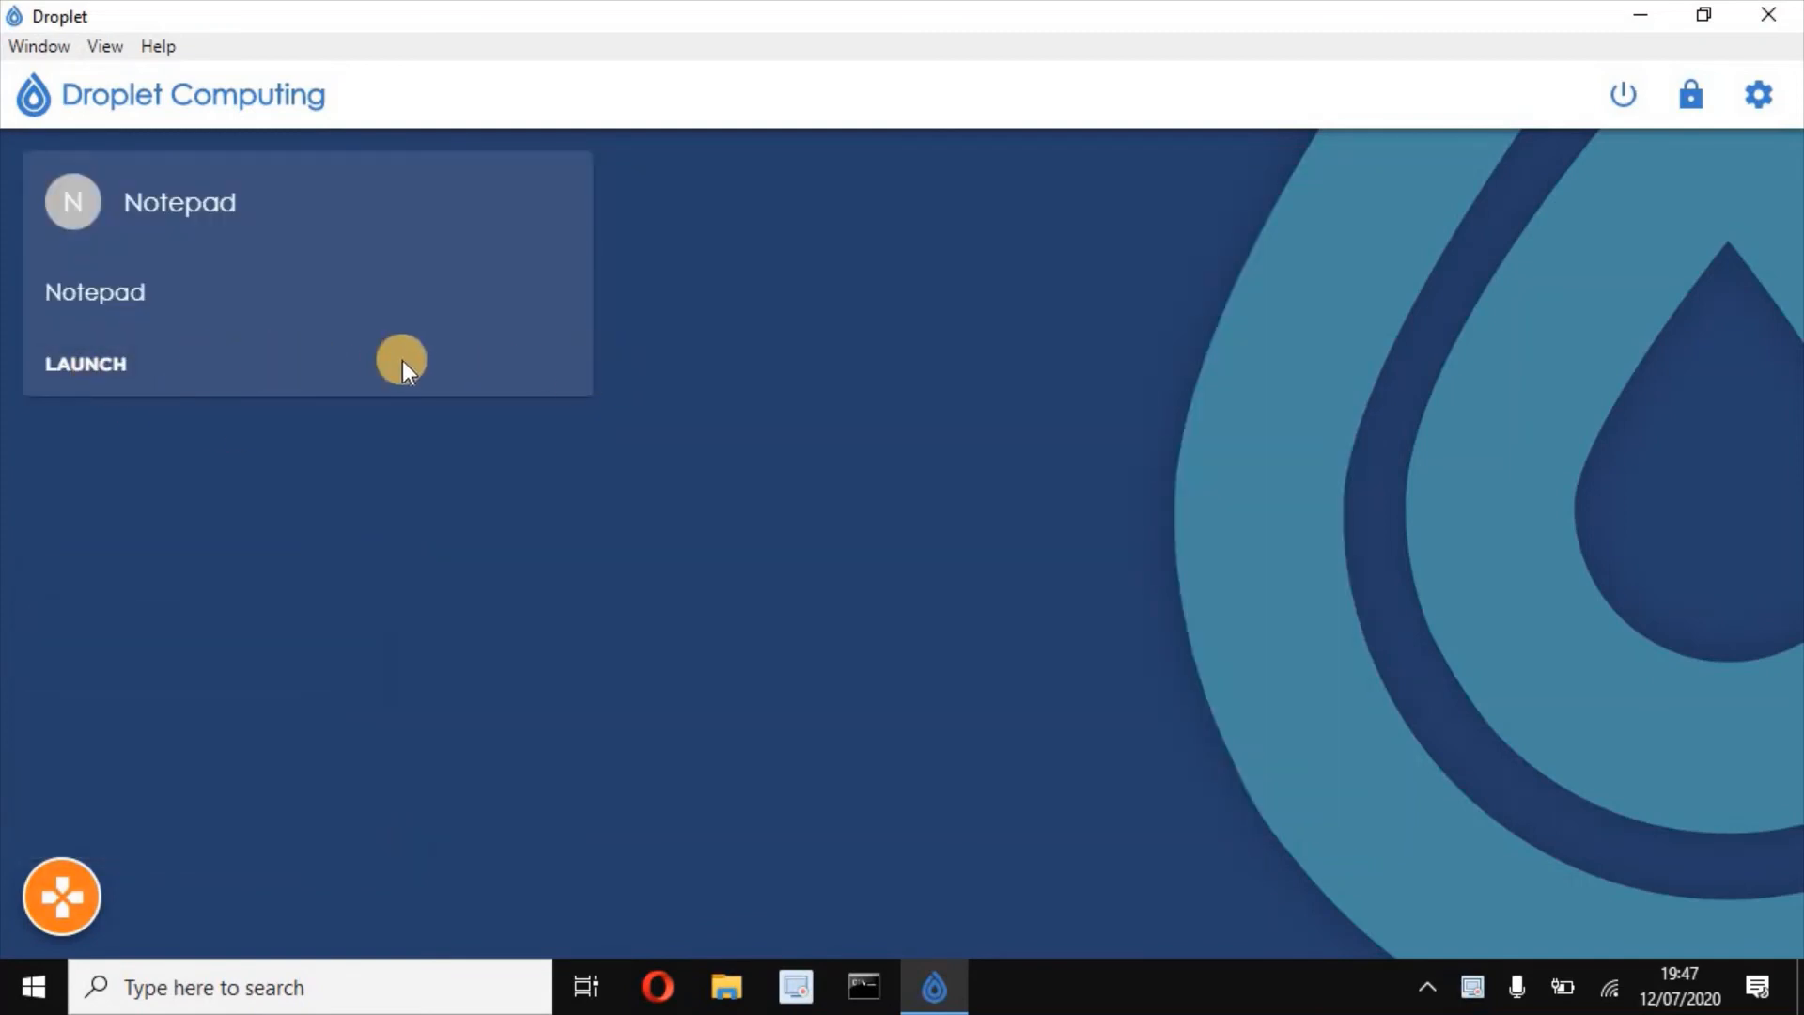
- Unlock admin mode with the administrator password, then open and cancel the Add New App dialog
left_click(1690, 98)
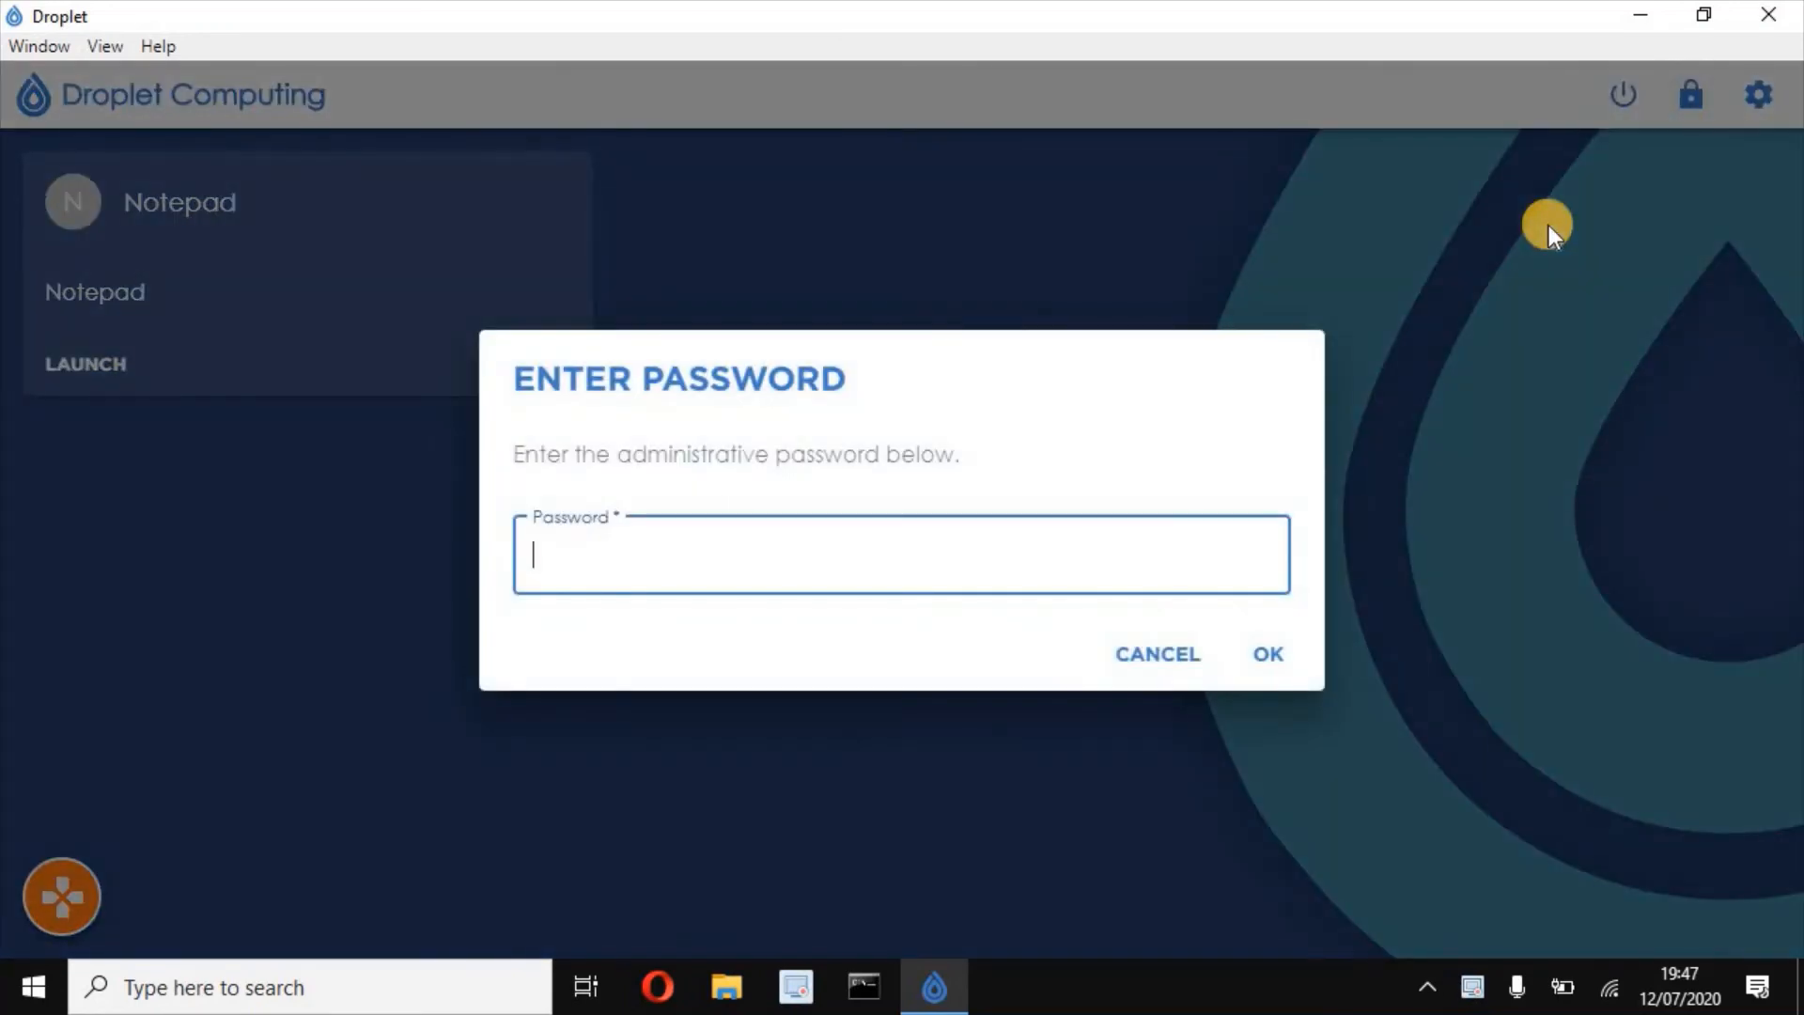
type("password123")
key("Return")
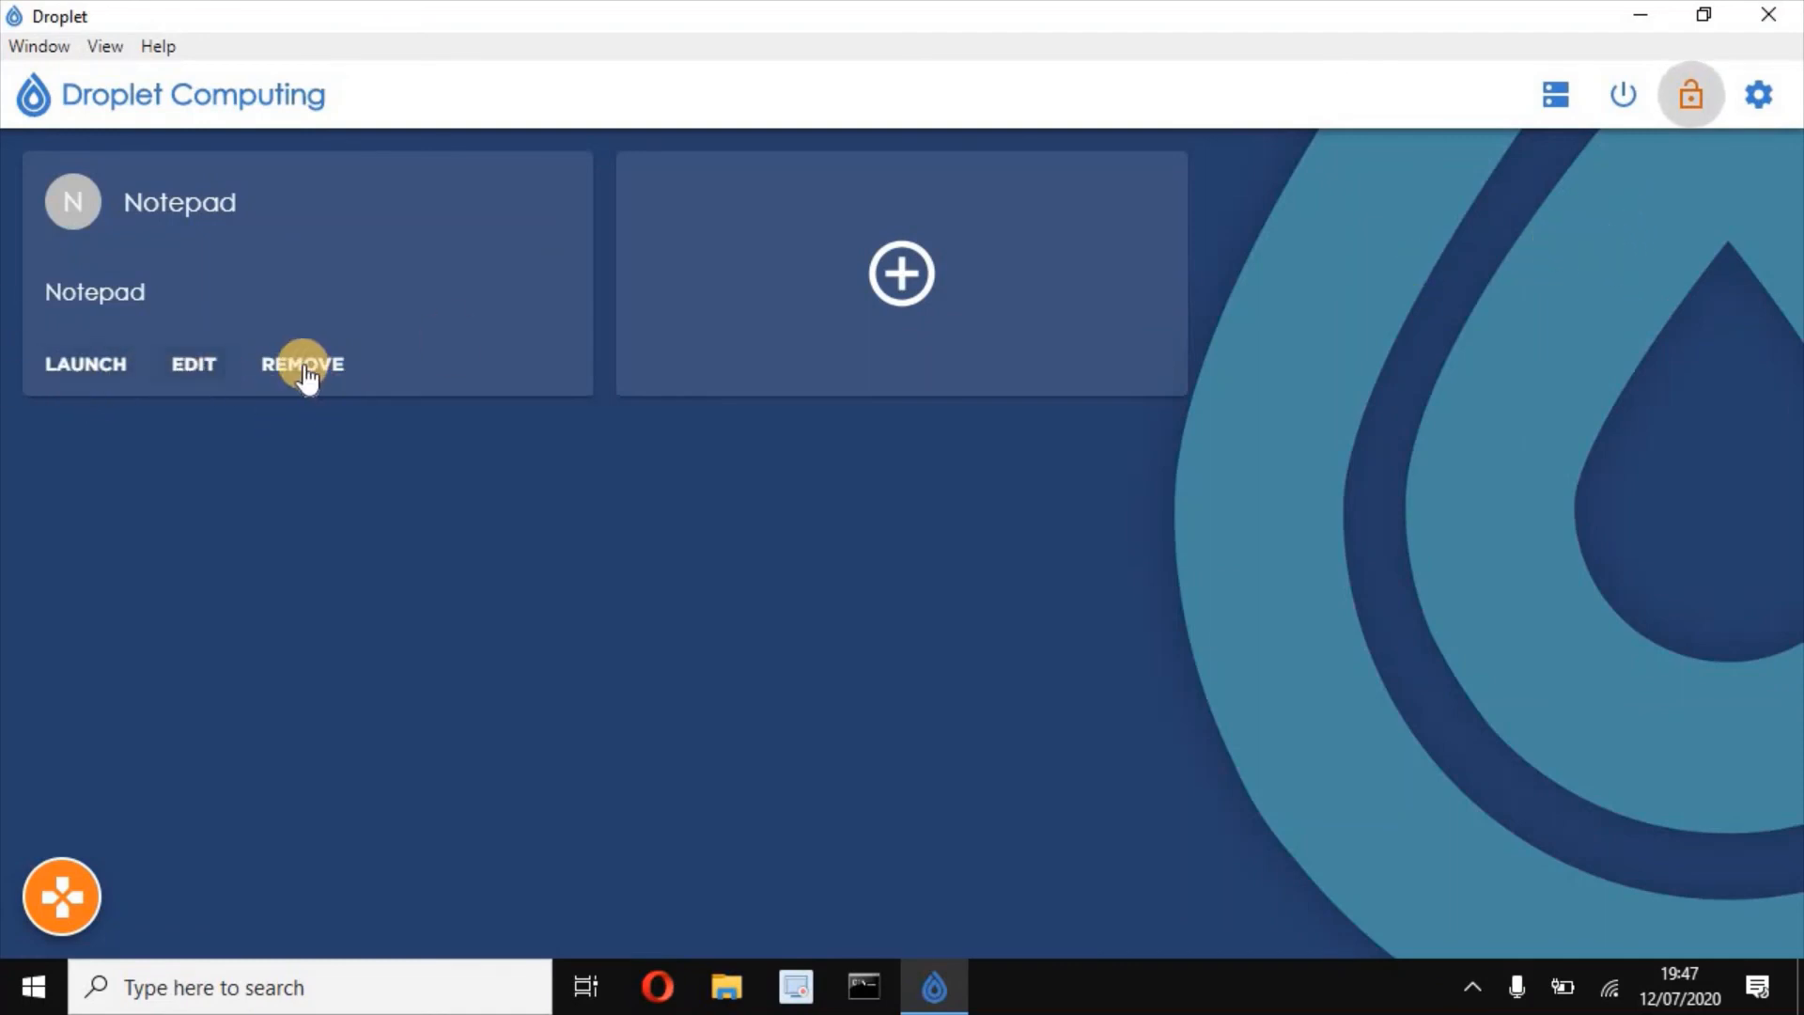
left_click(972, 261)
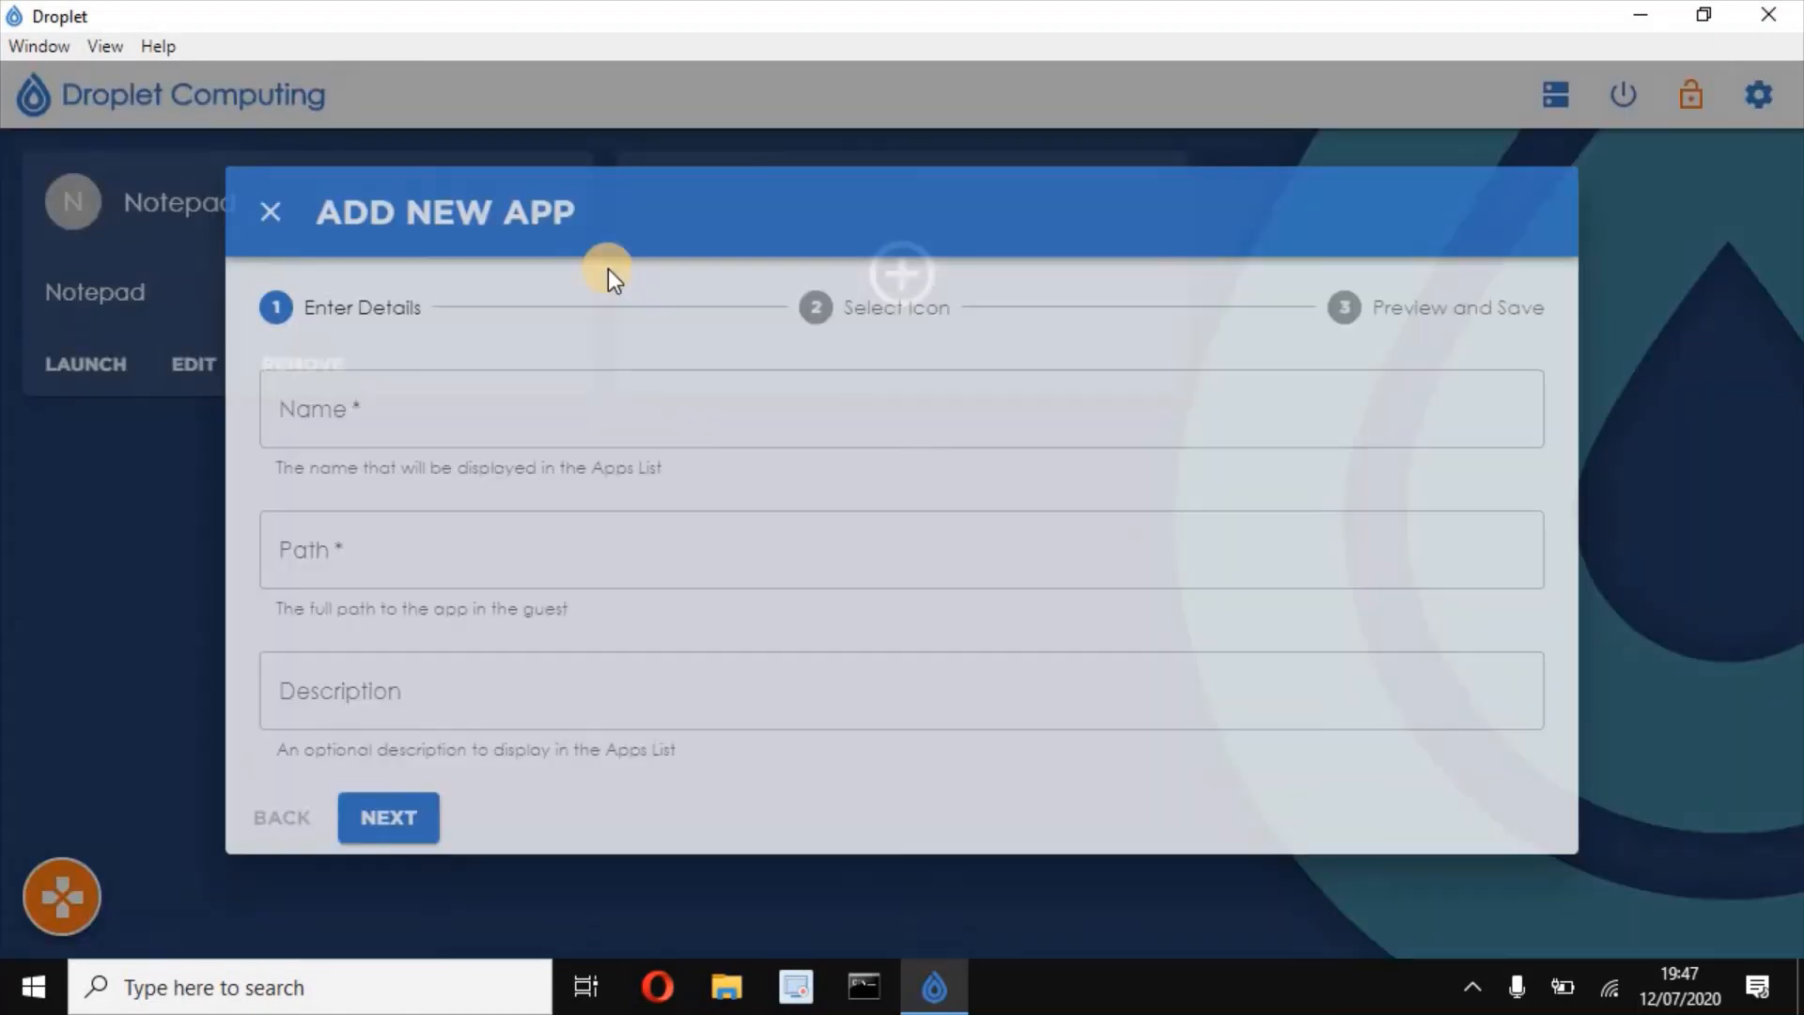
left_click(263, 211)
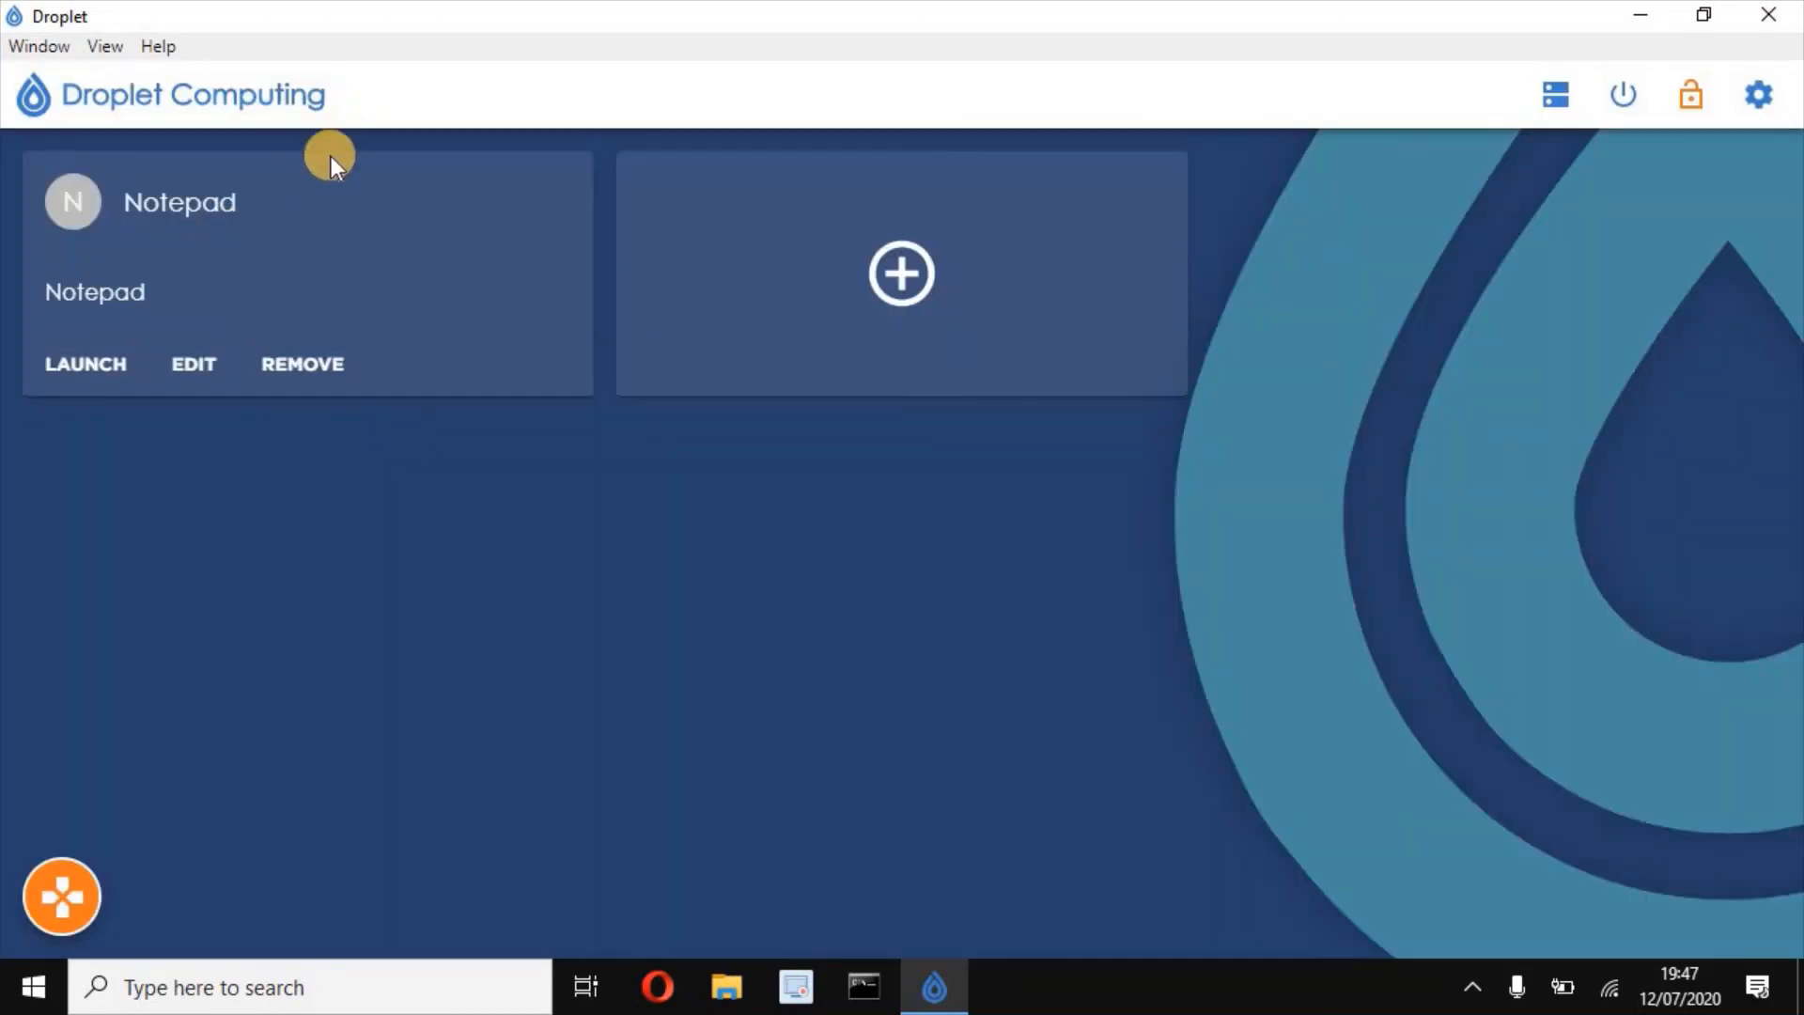
left_click(1758, 94)
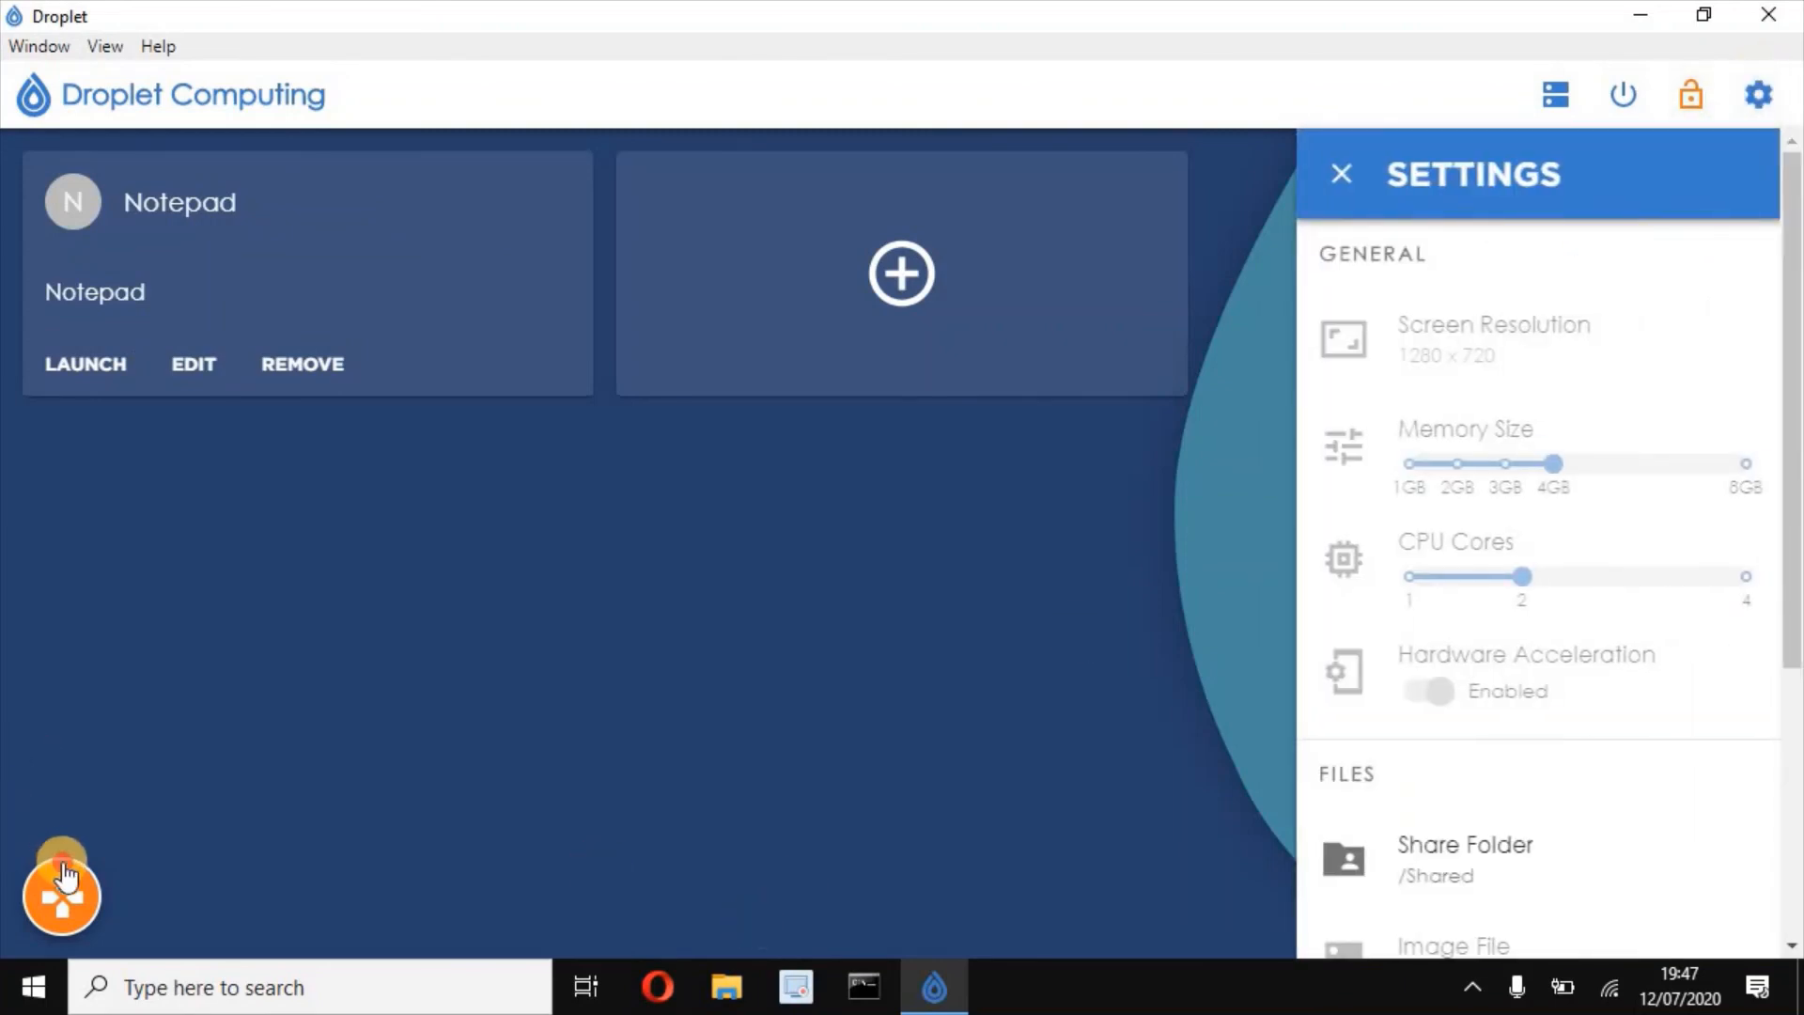
left_click(184, 805)
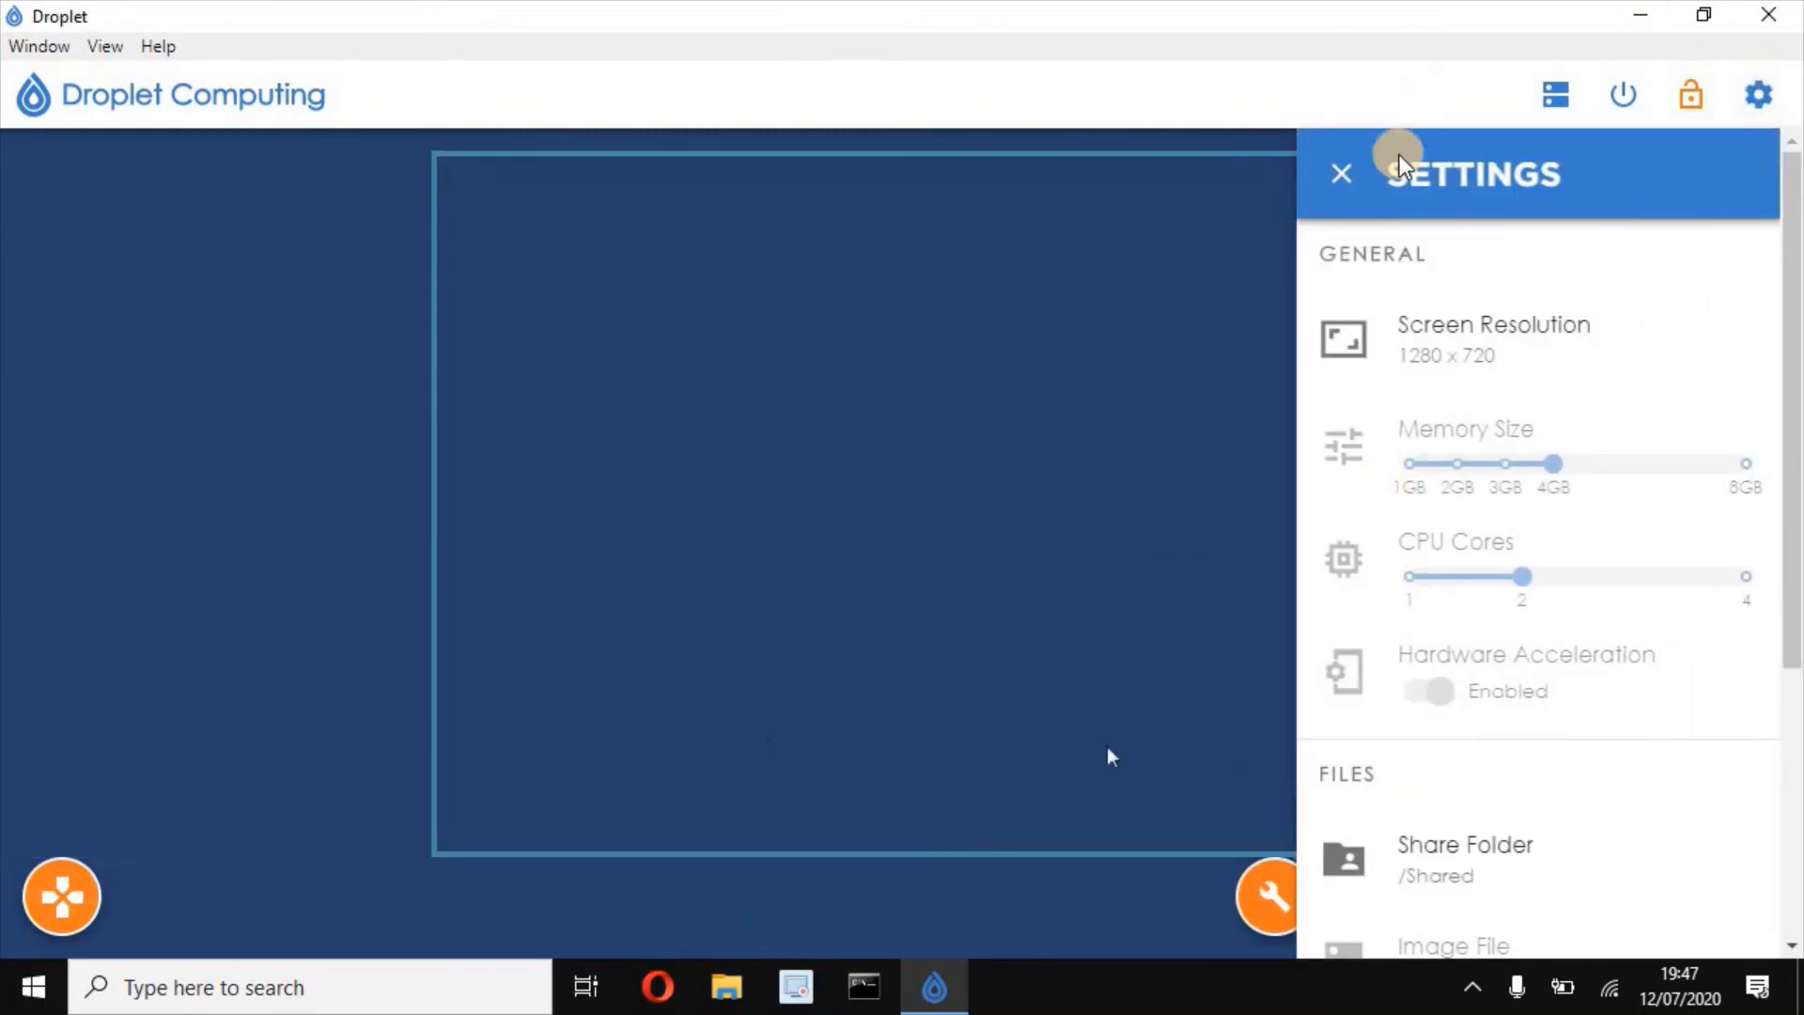
left_click(1758, 94)
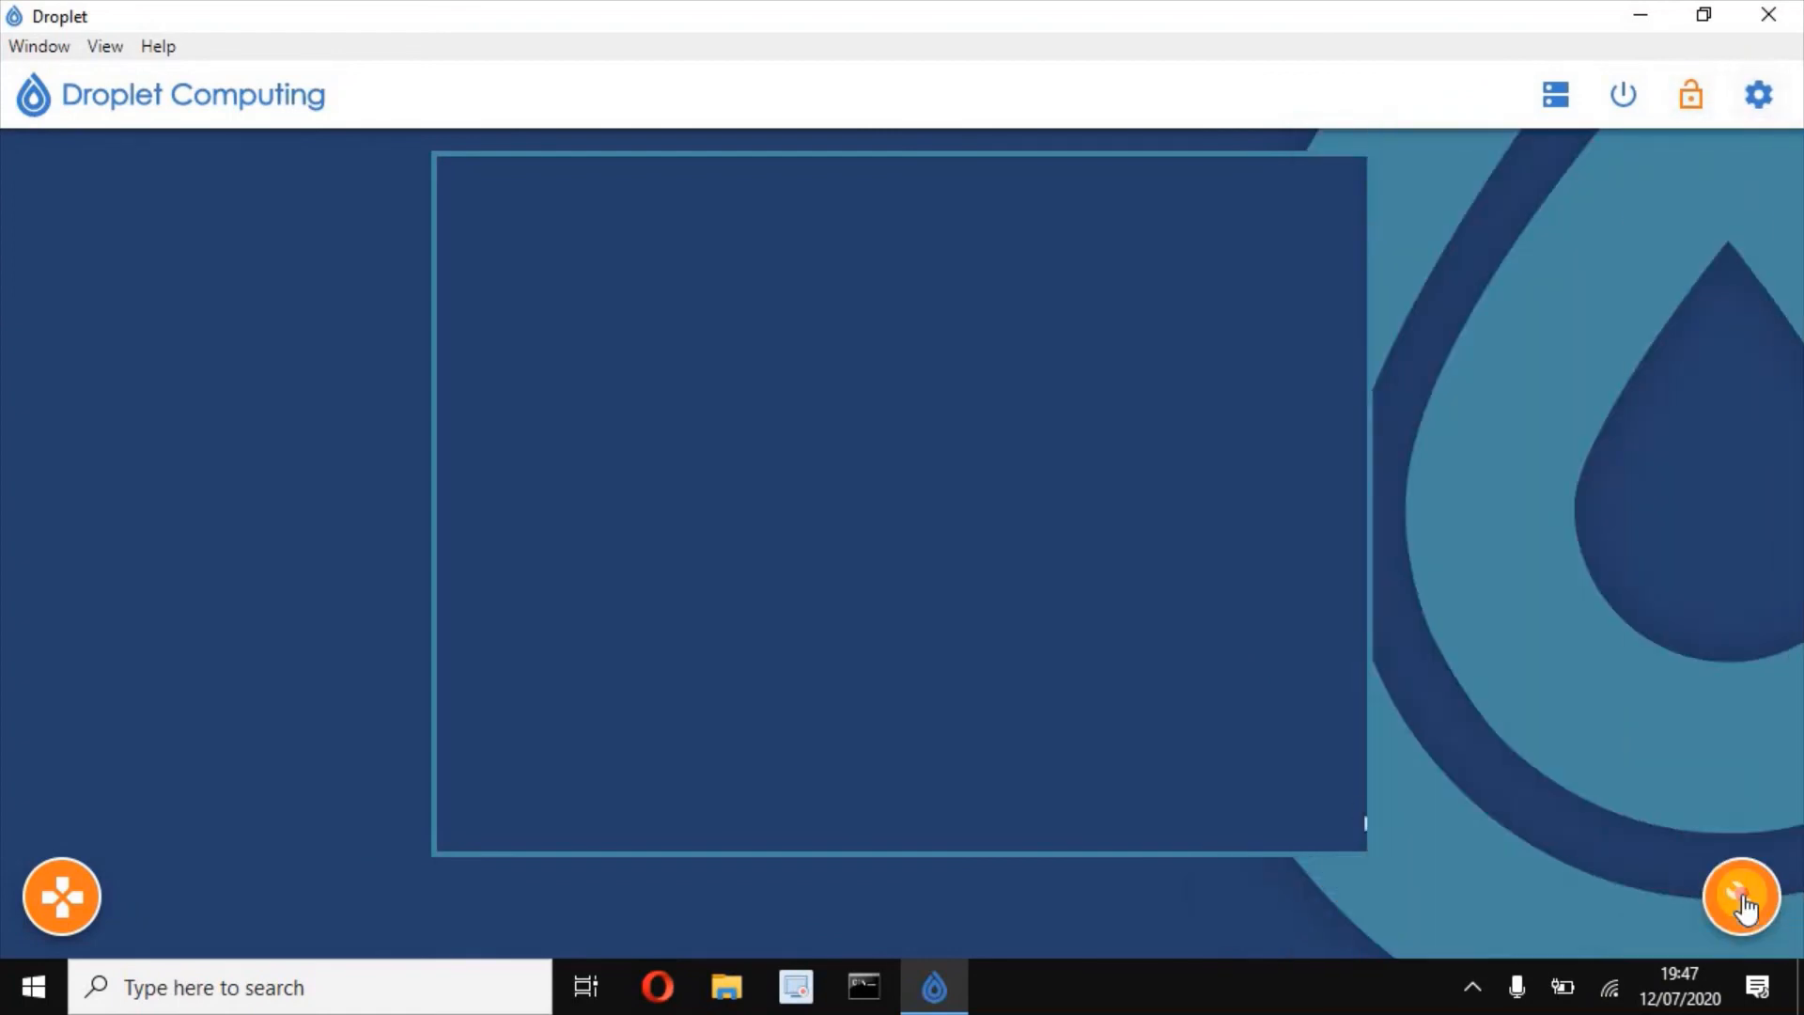
left_click(1524, 607)
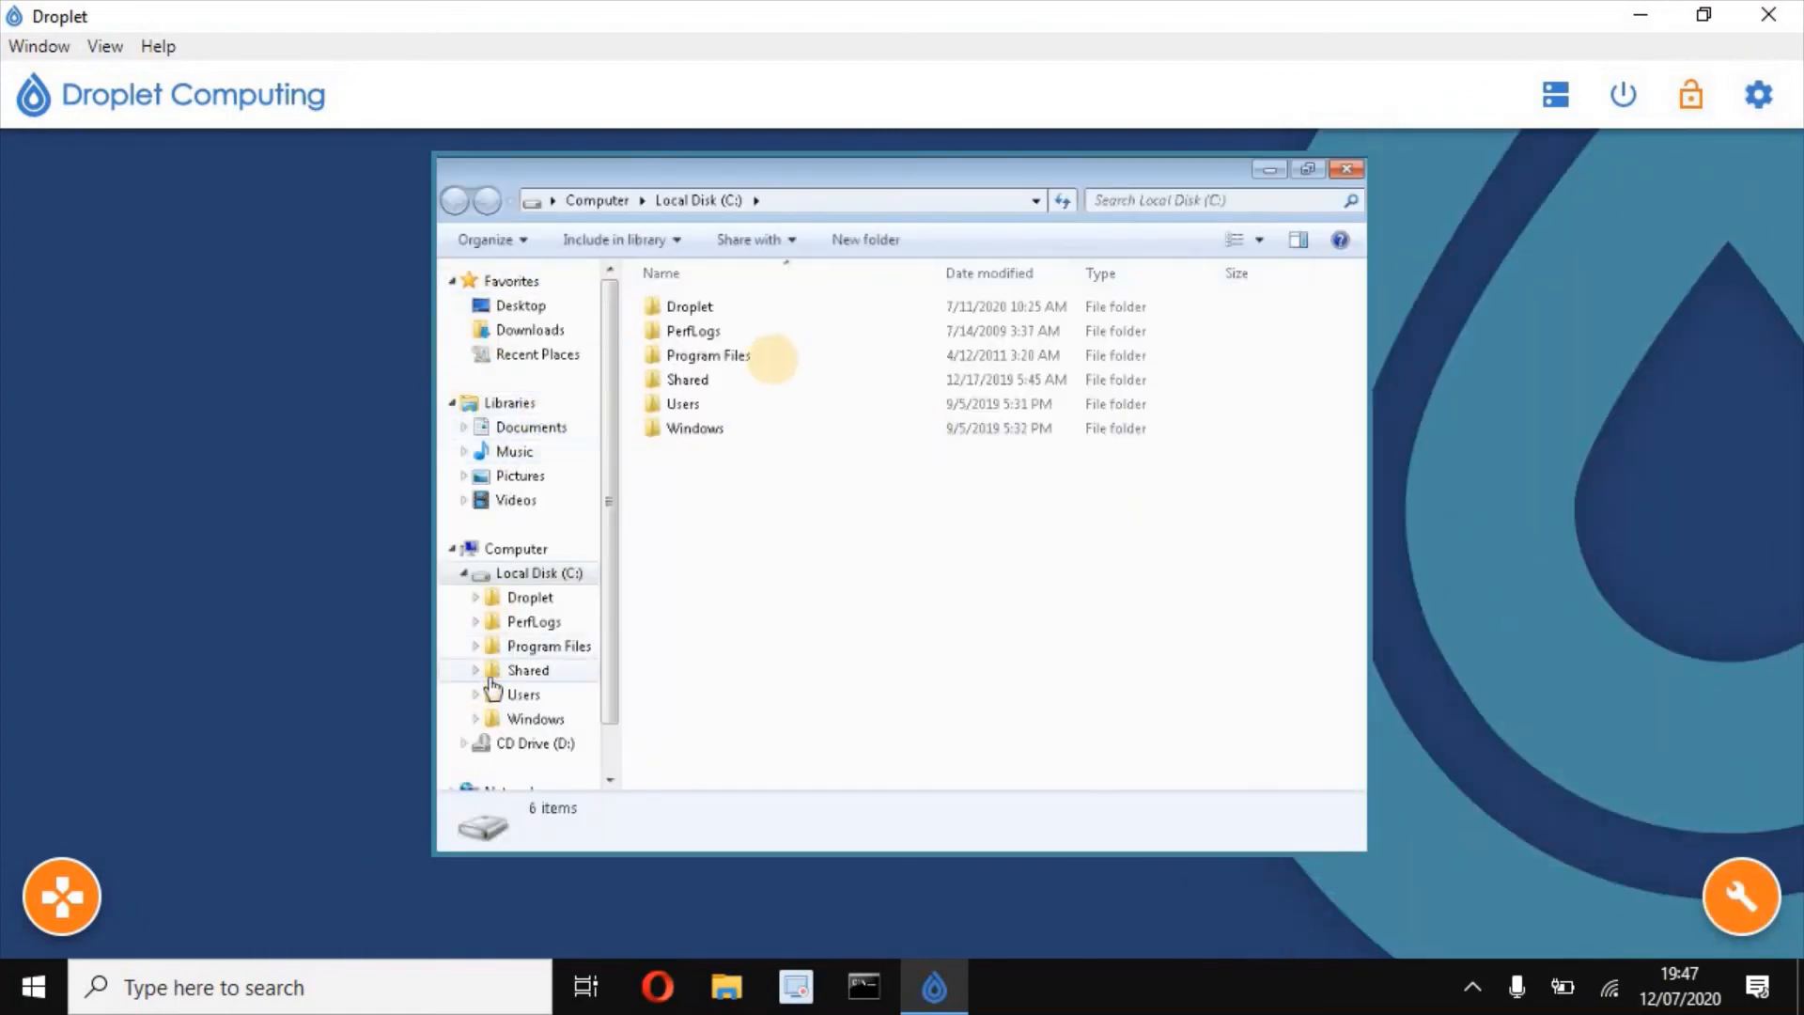
left_click(1346, 170)
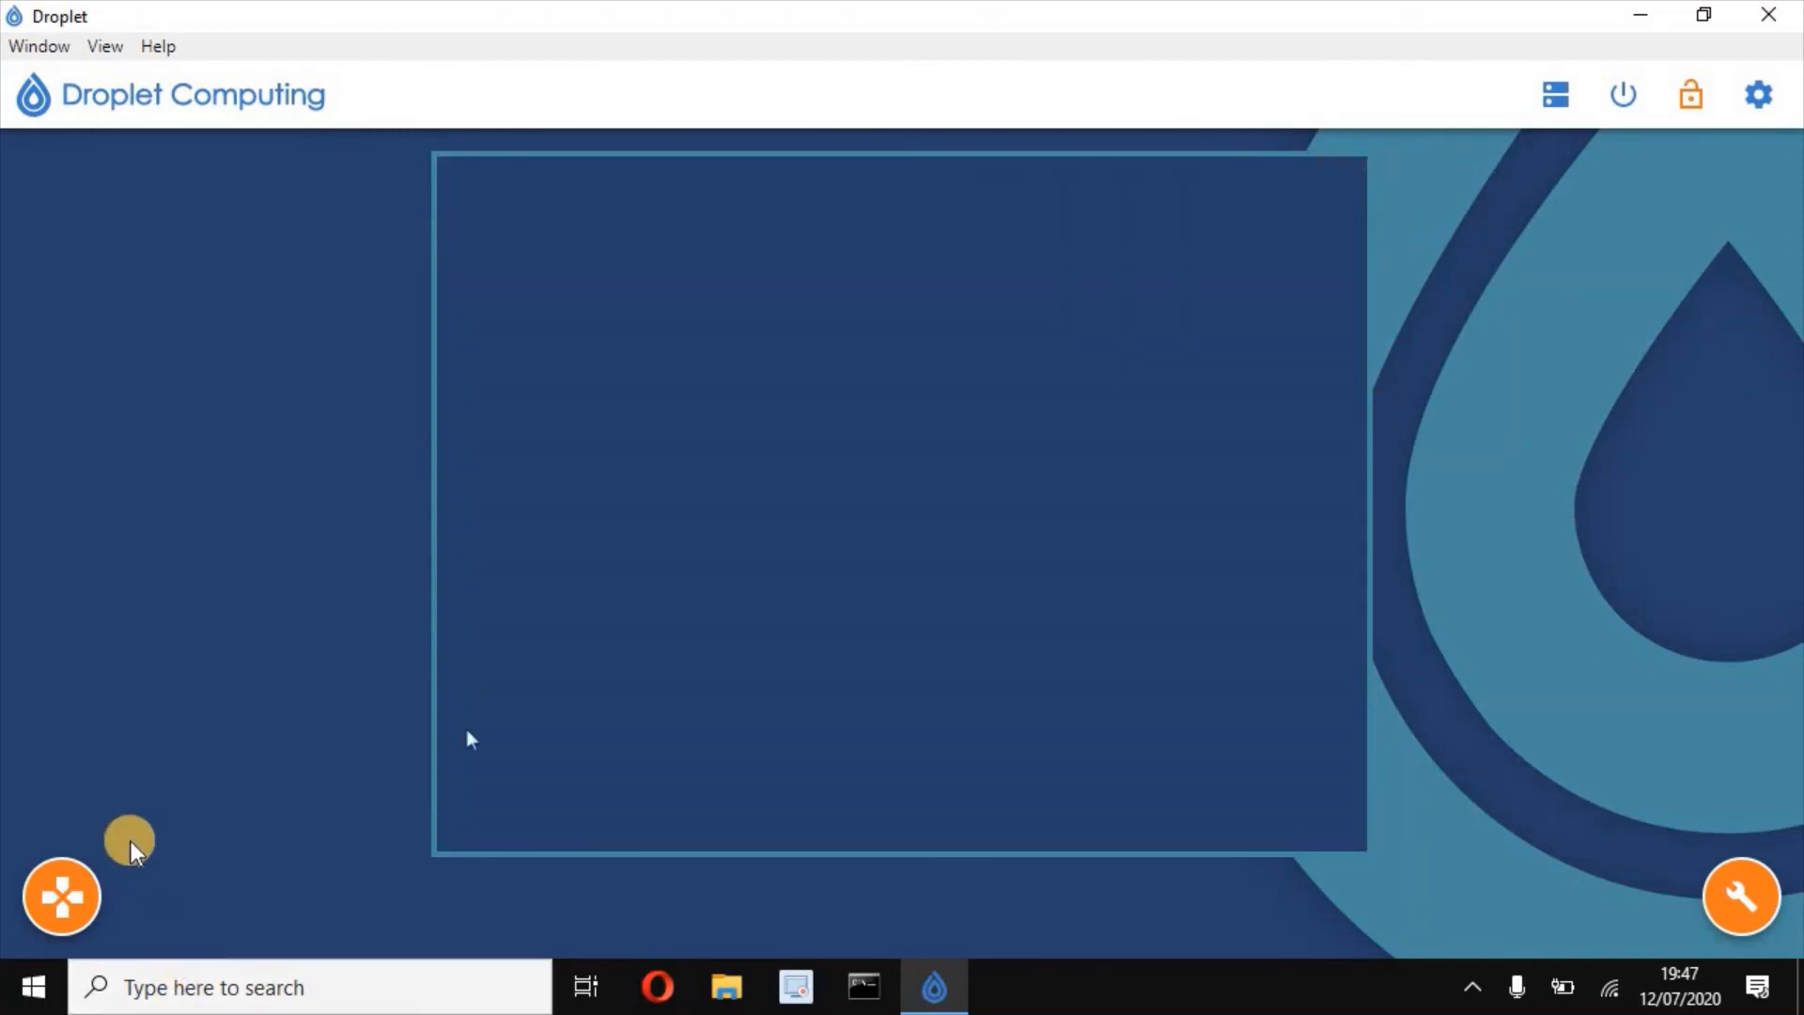
left_click(66, 902)
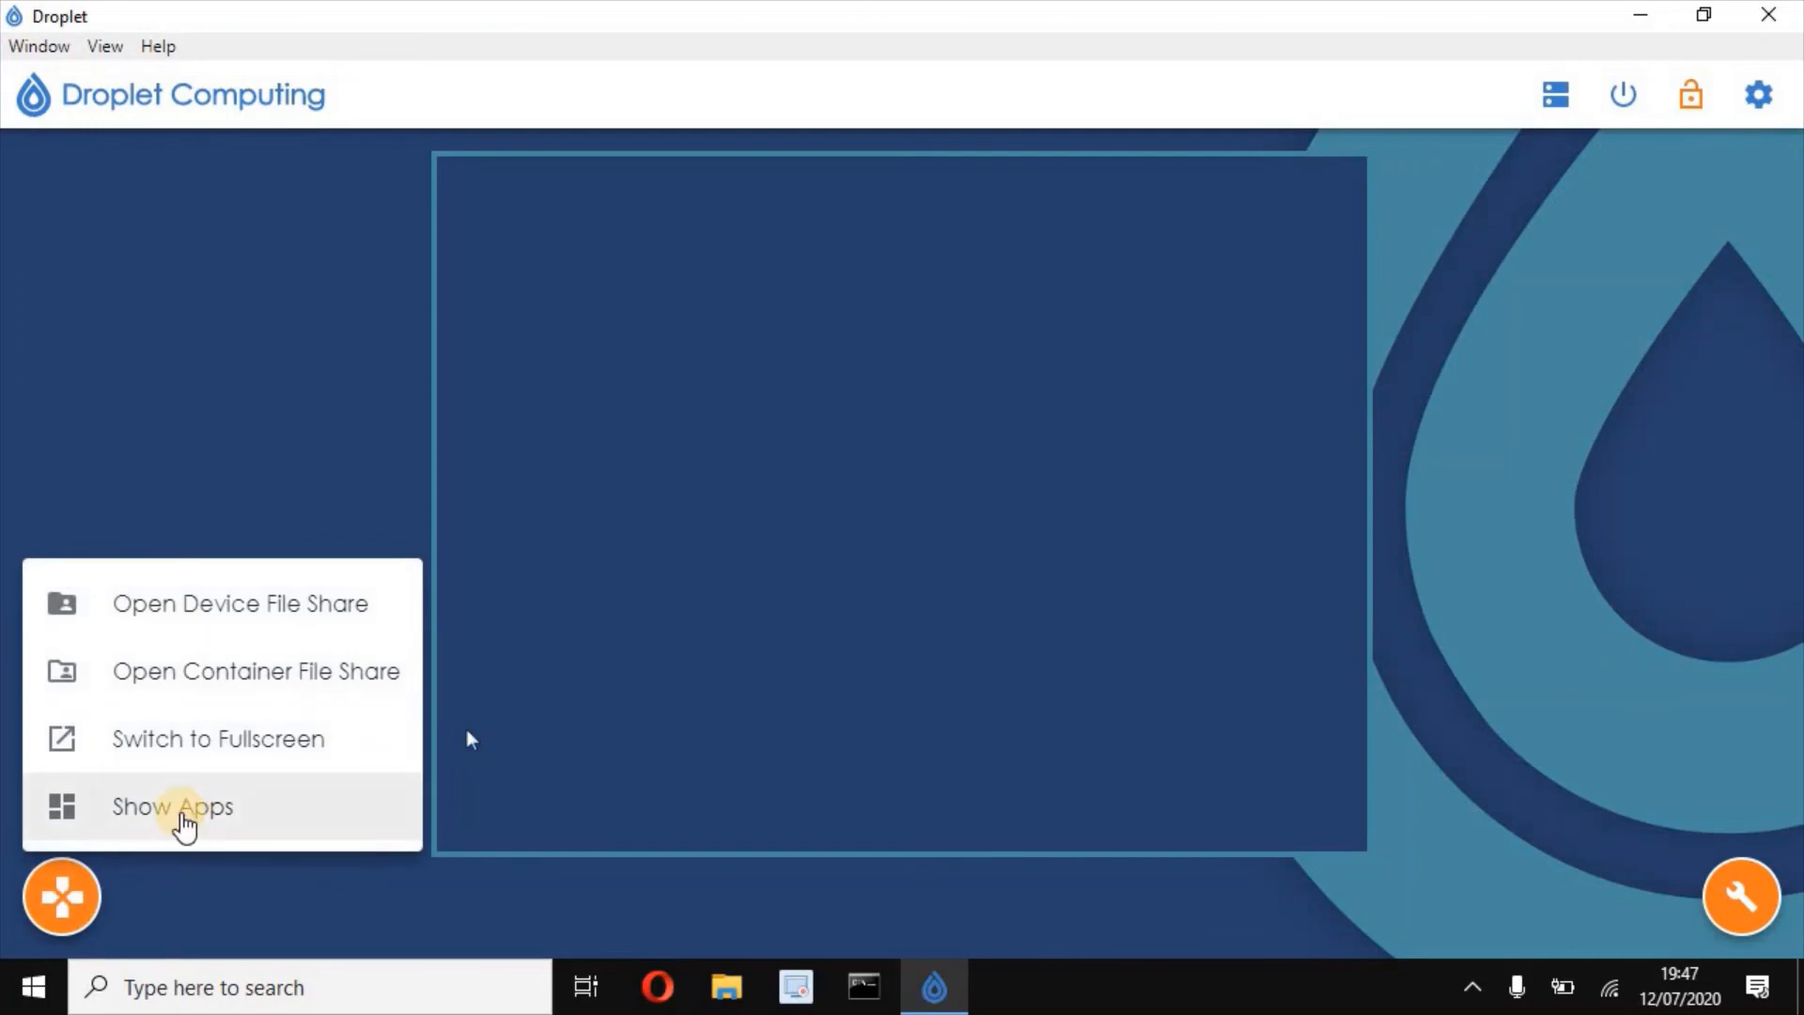
left_click(182, 824)
left_click(579, 588)
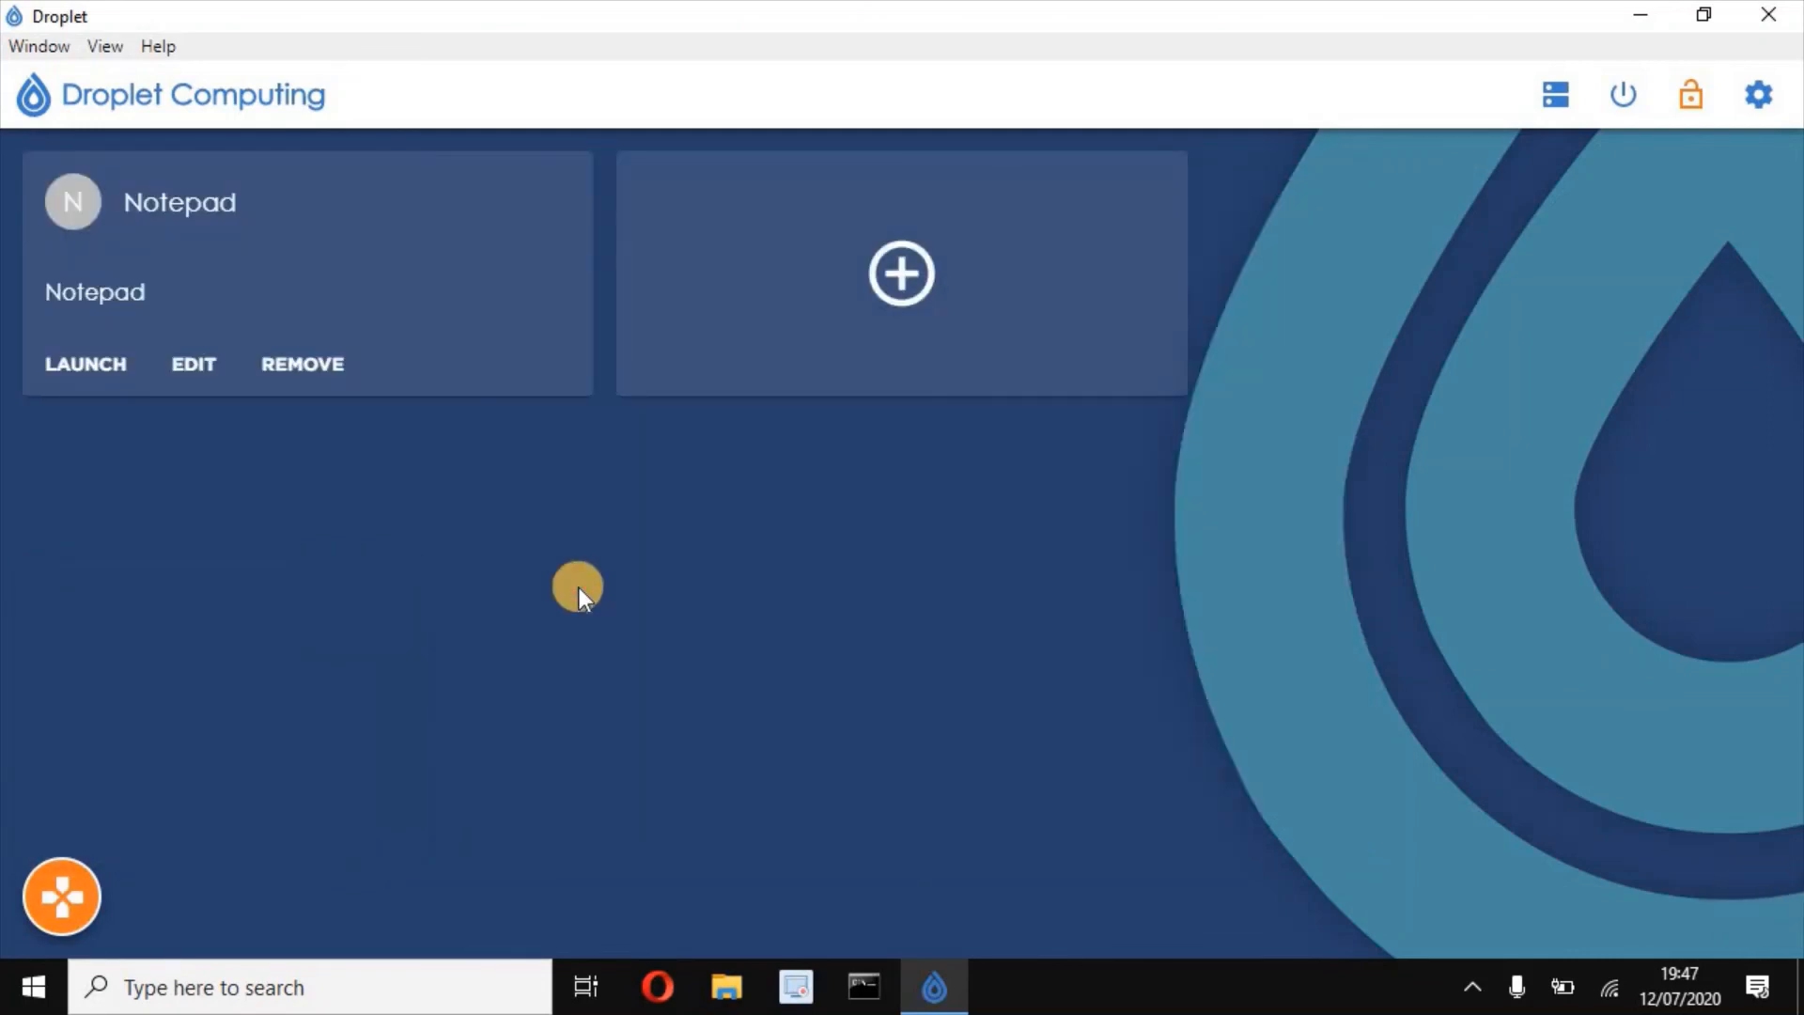